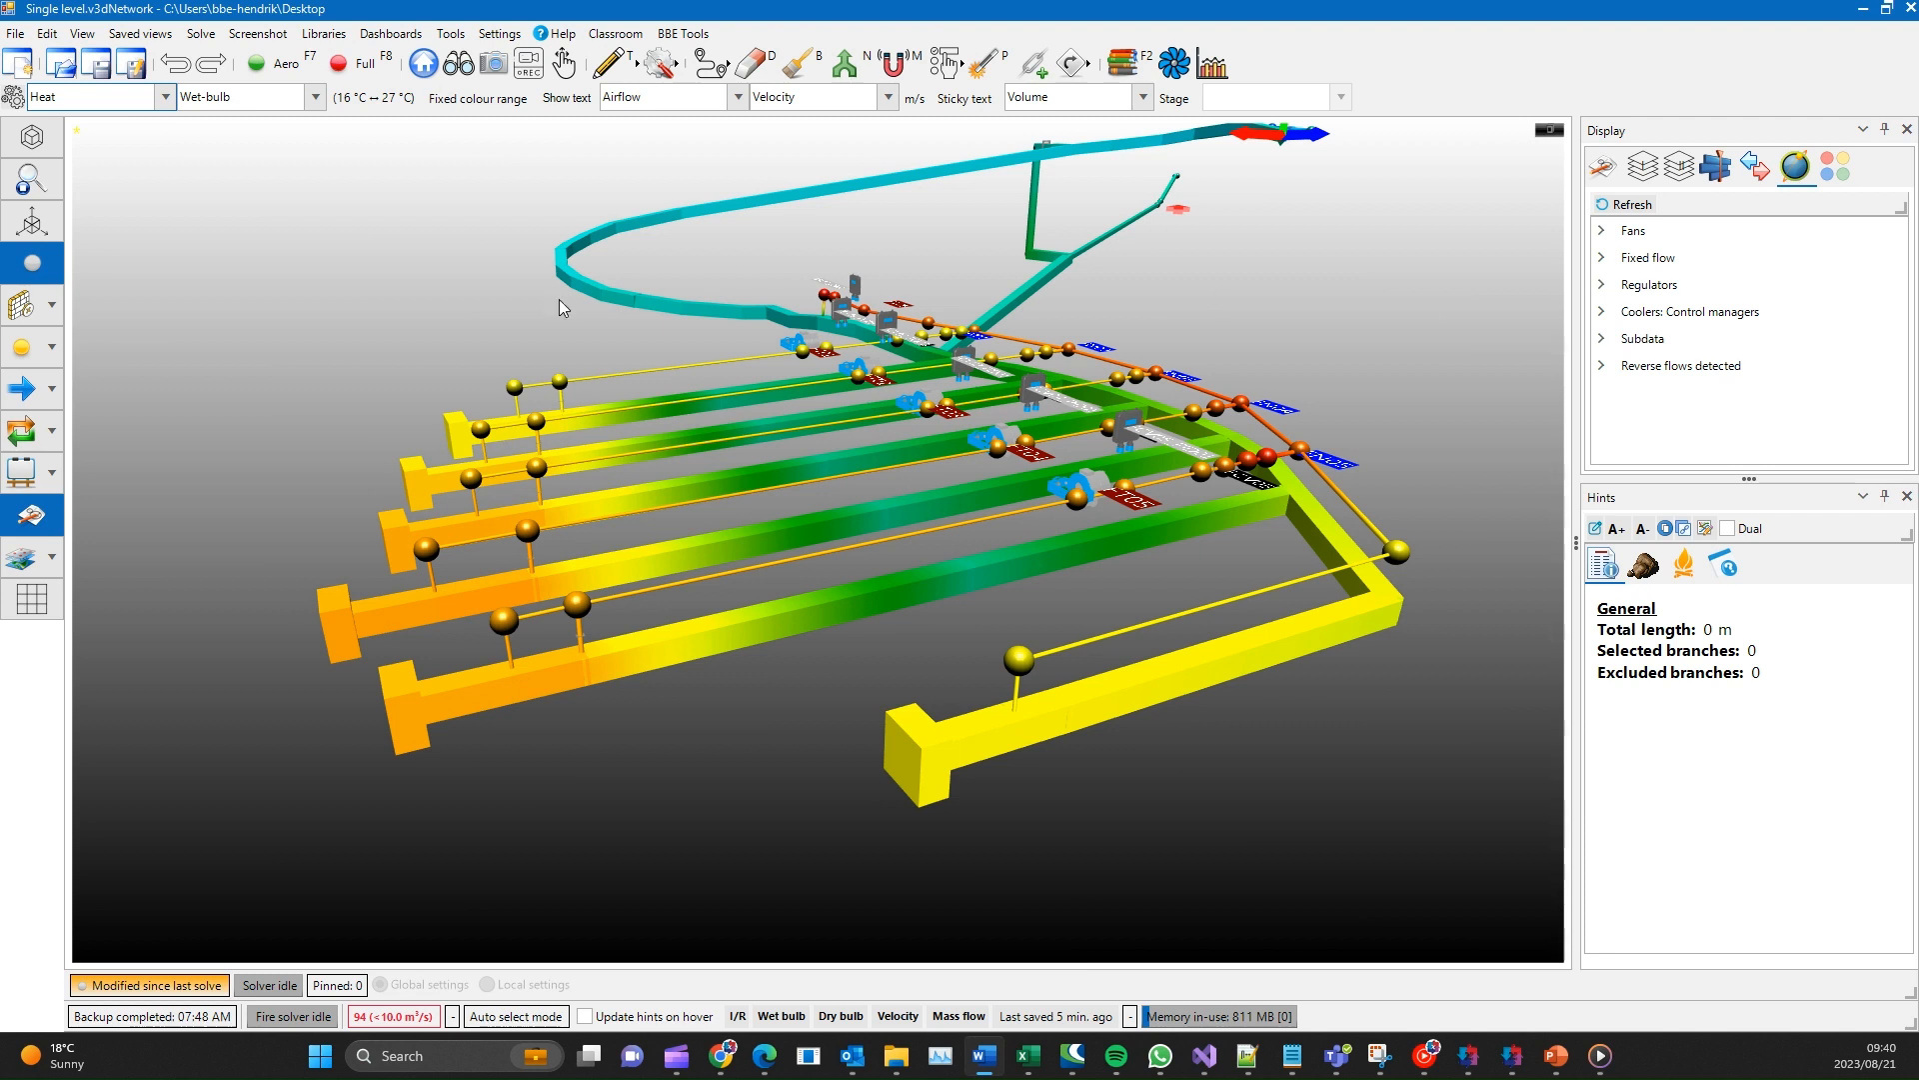
click(338, 472)
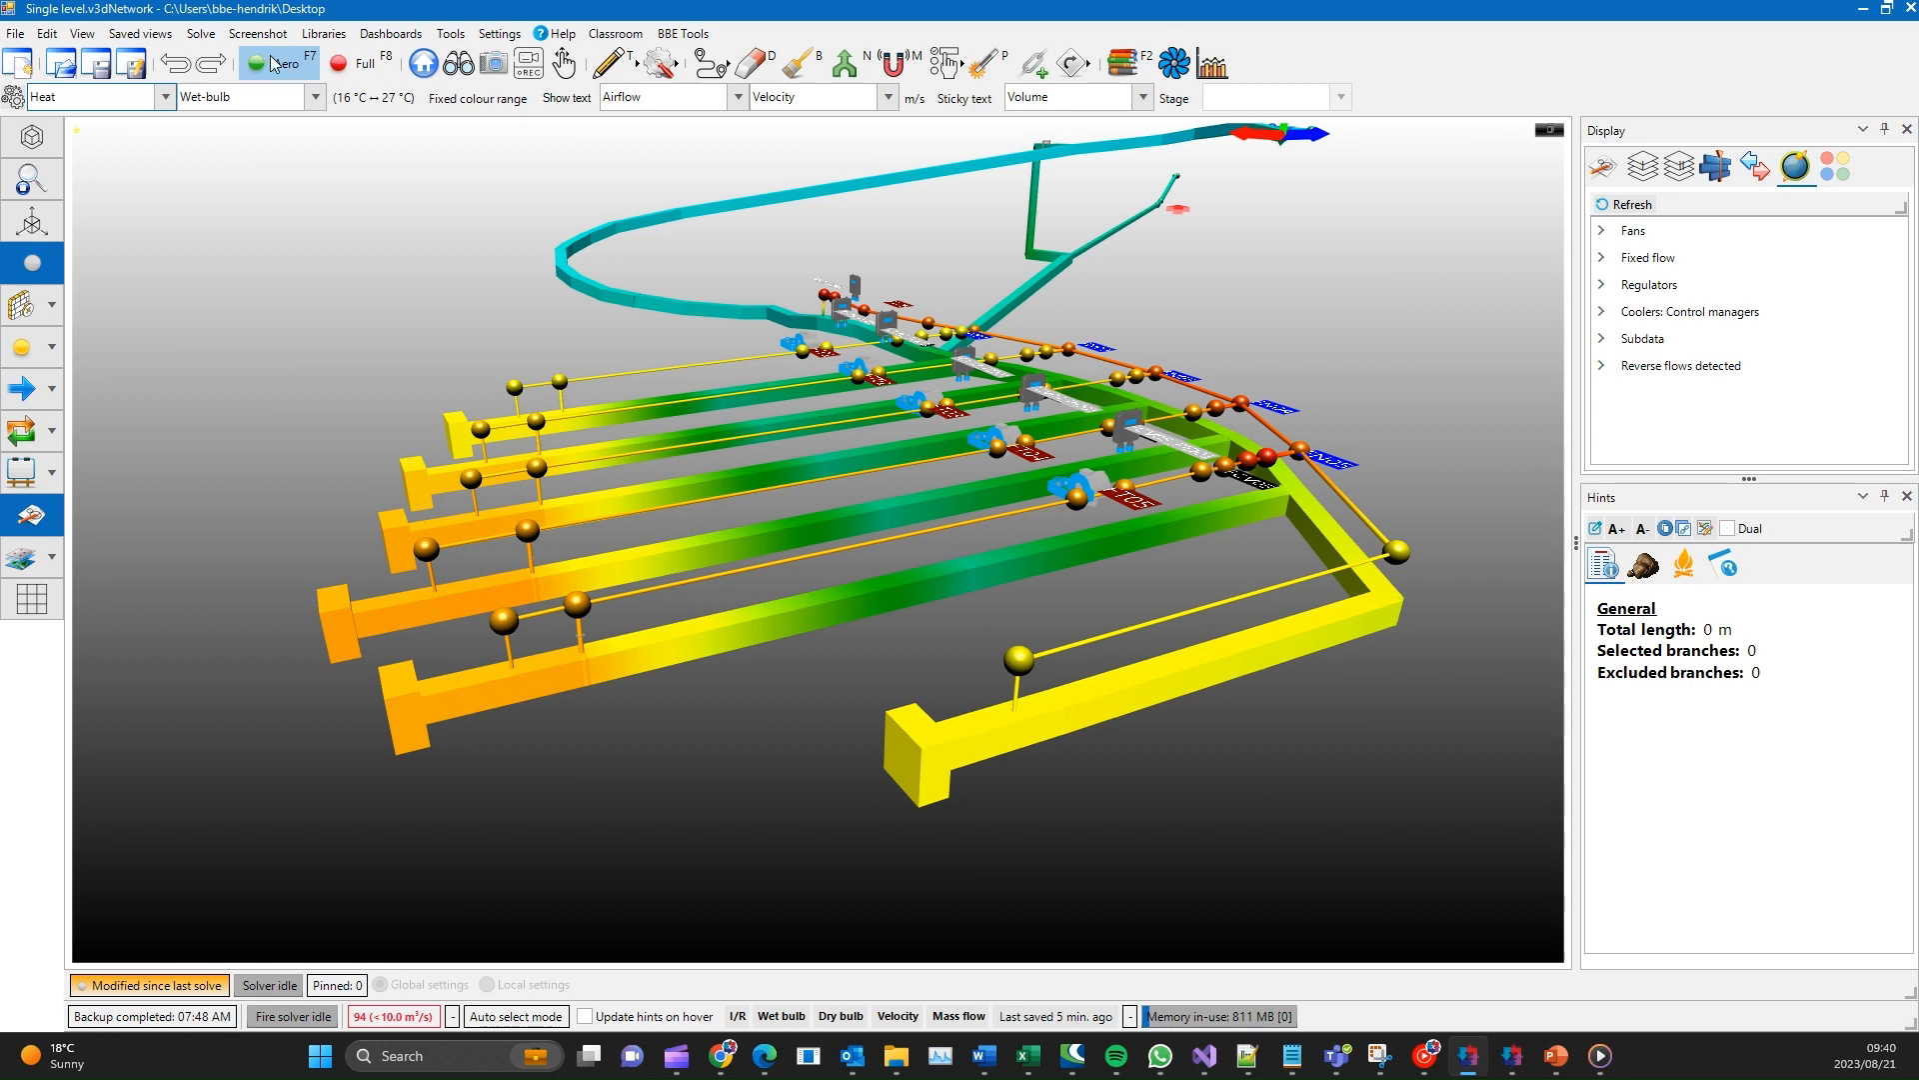
click(18, 35)
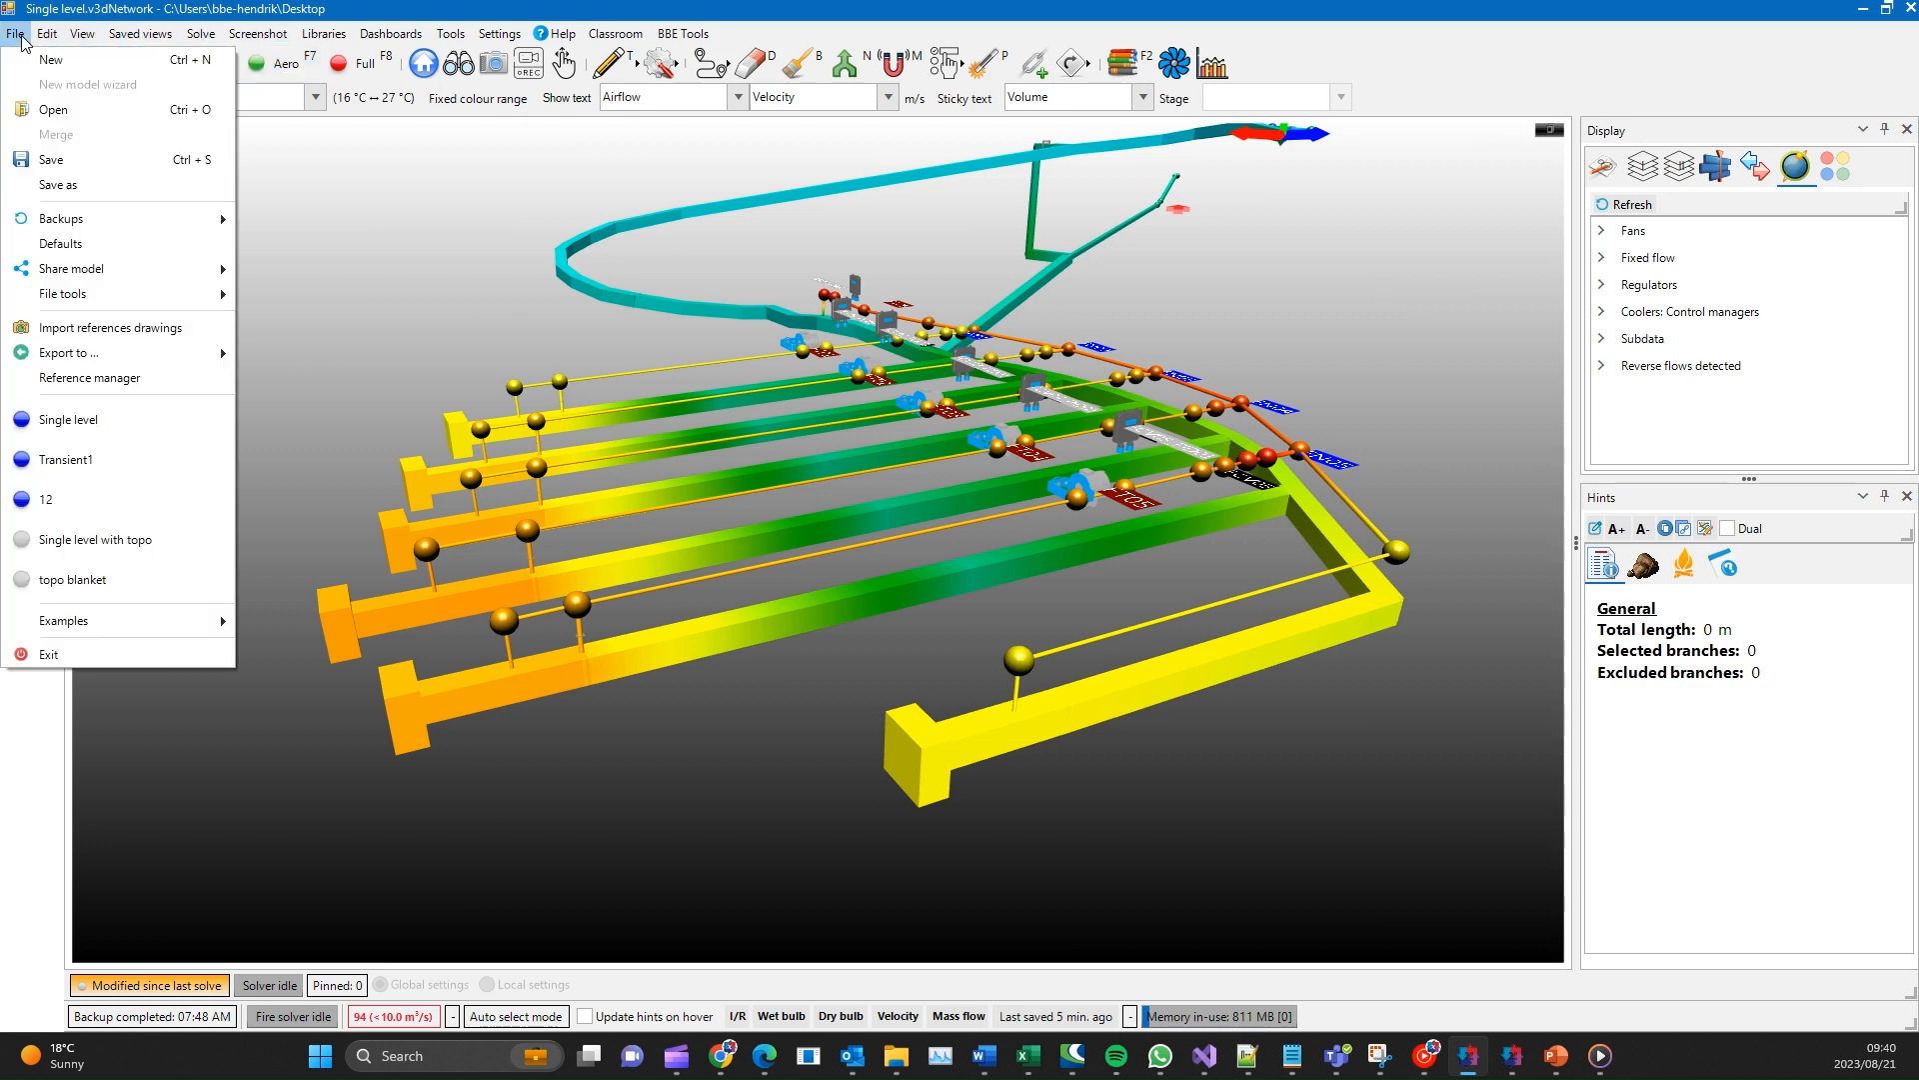
mouse_move(82, 39)
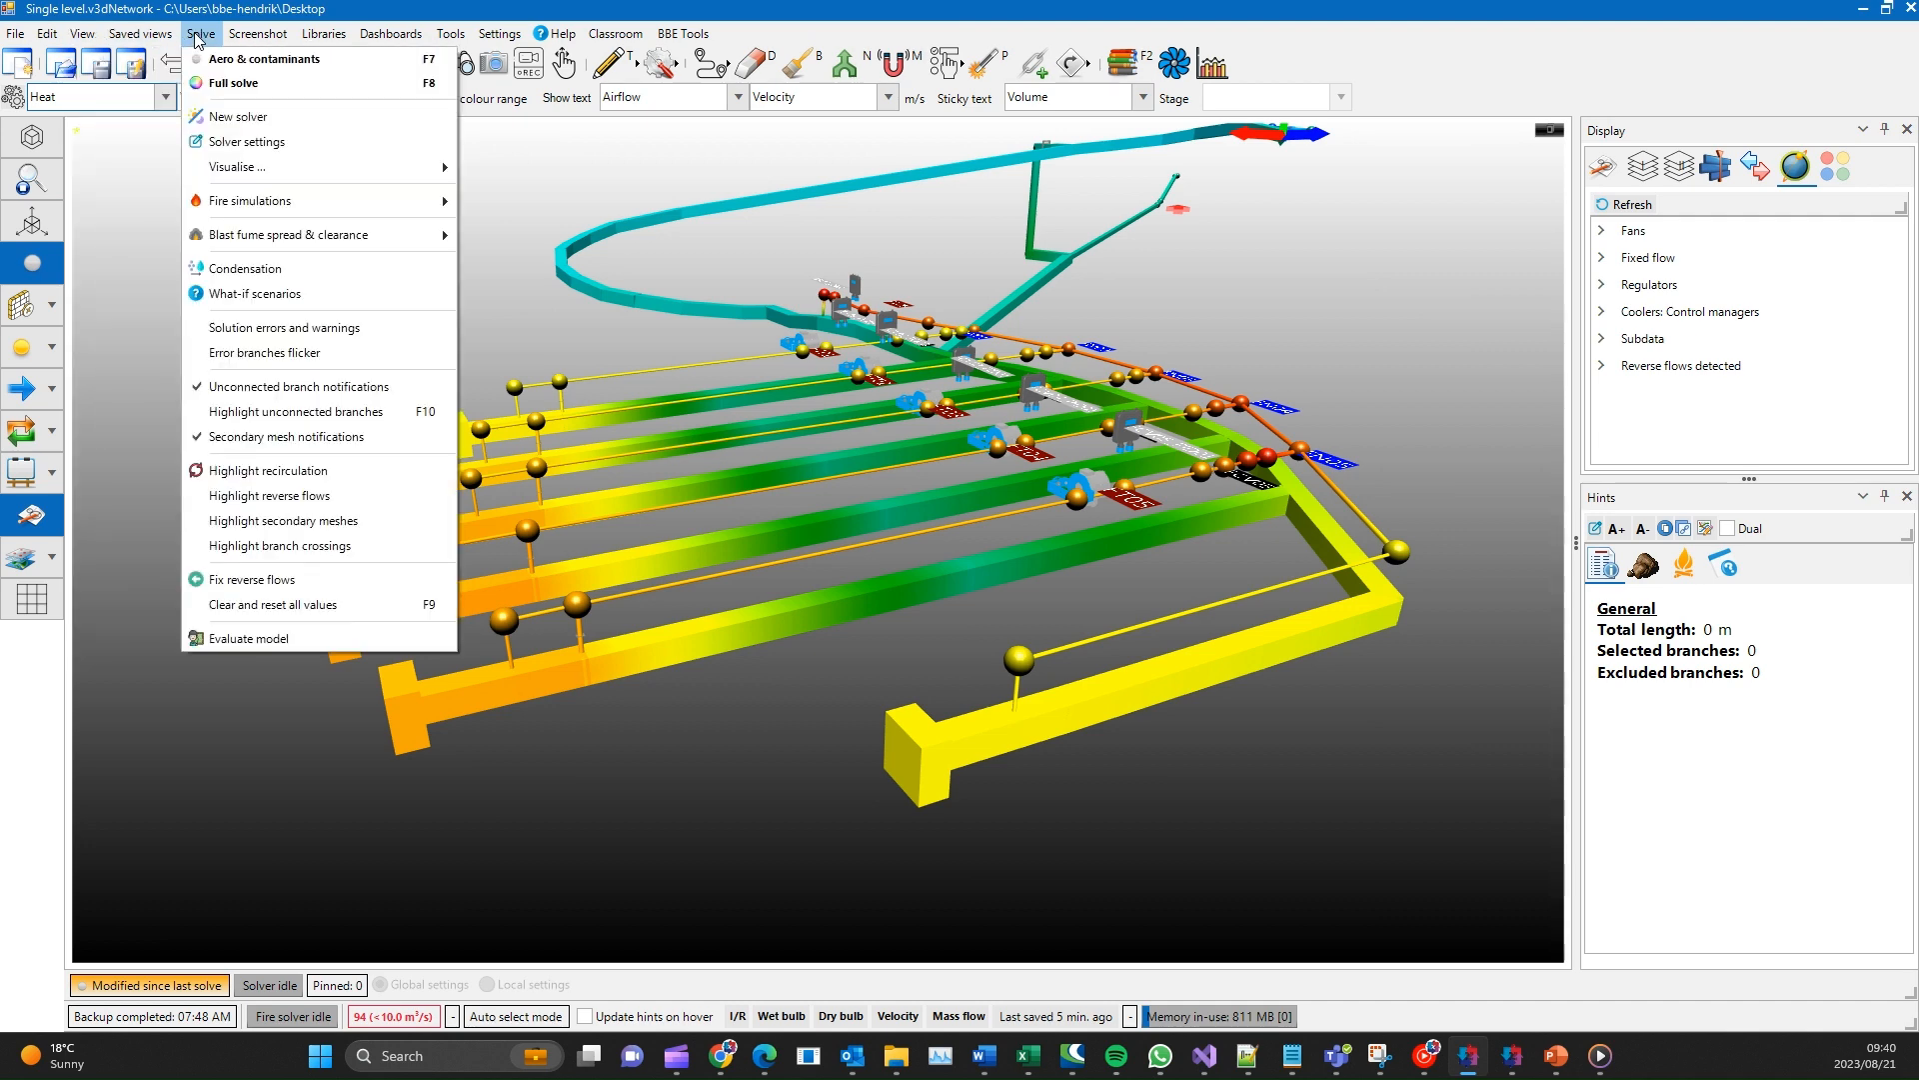
click(360, 199)
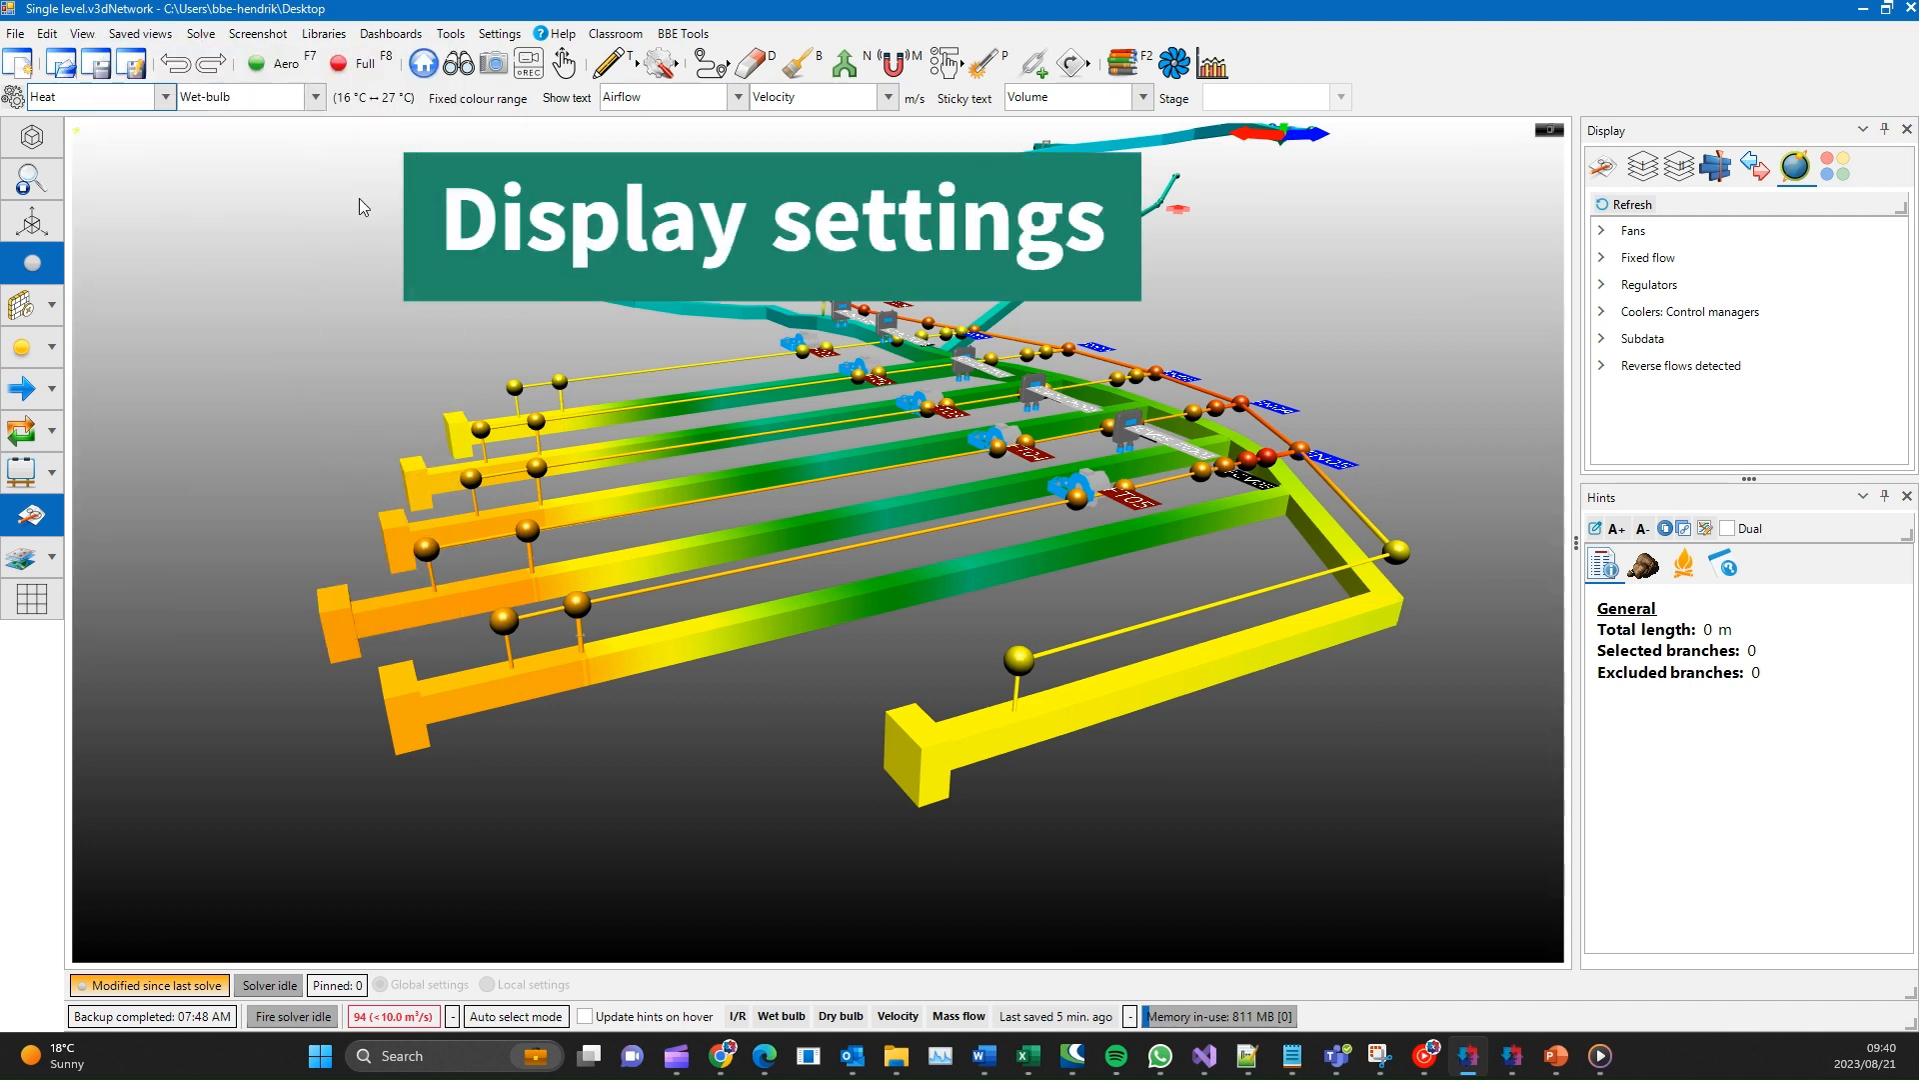
- Open the display configuration, look over the general visual settings, and accept them
click(13, 97)
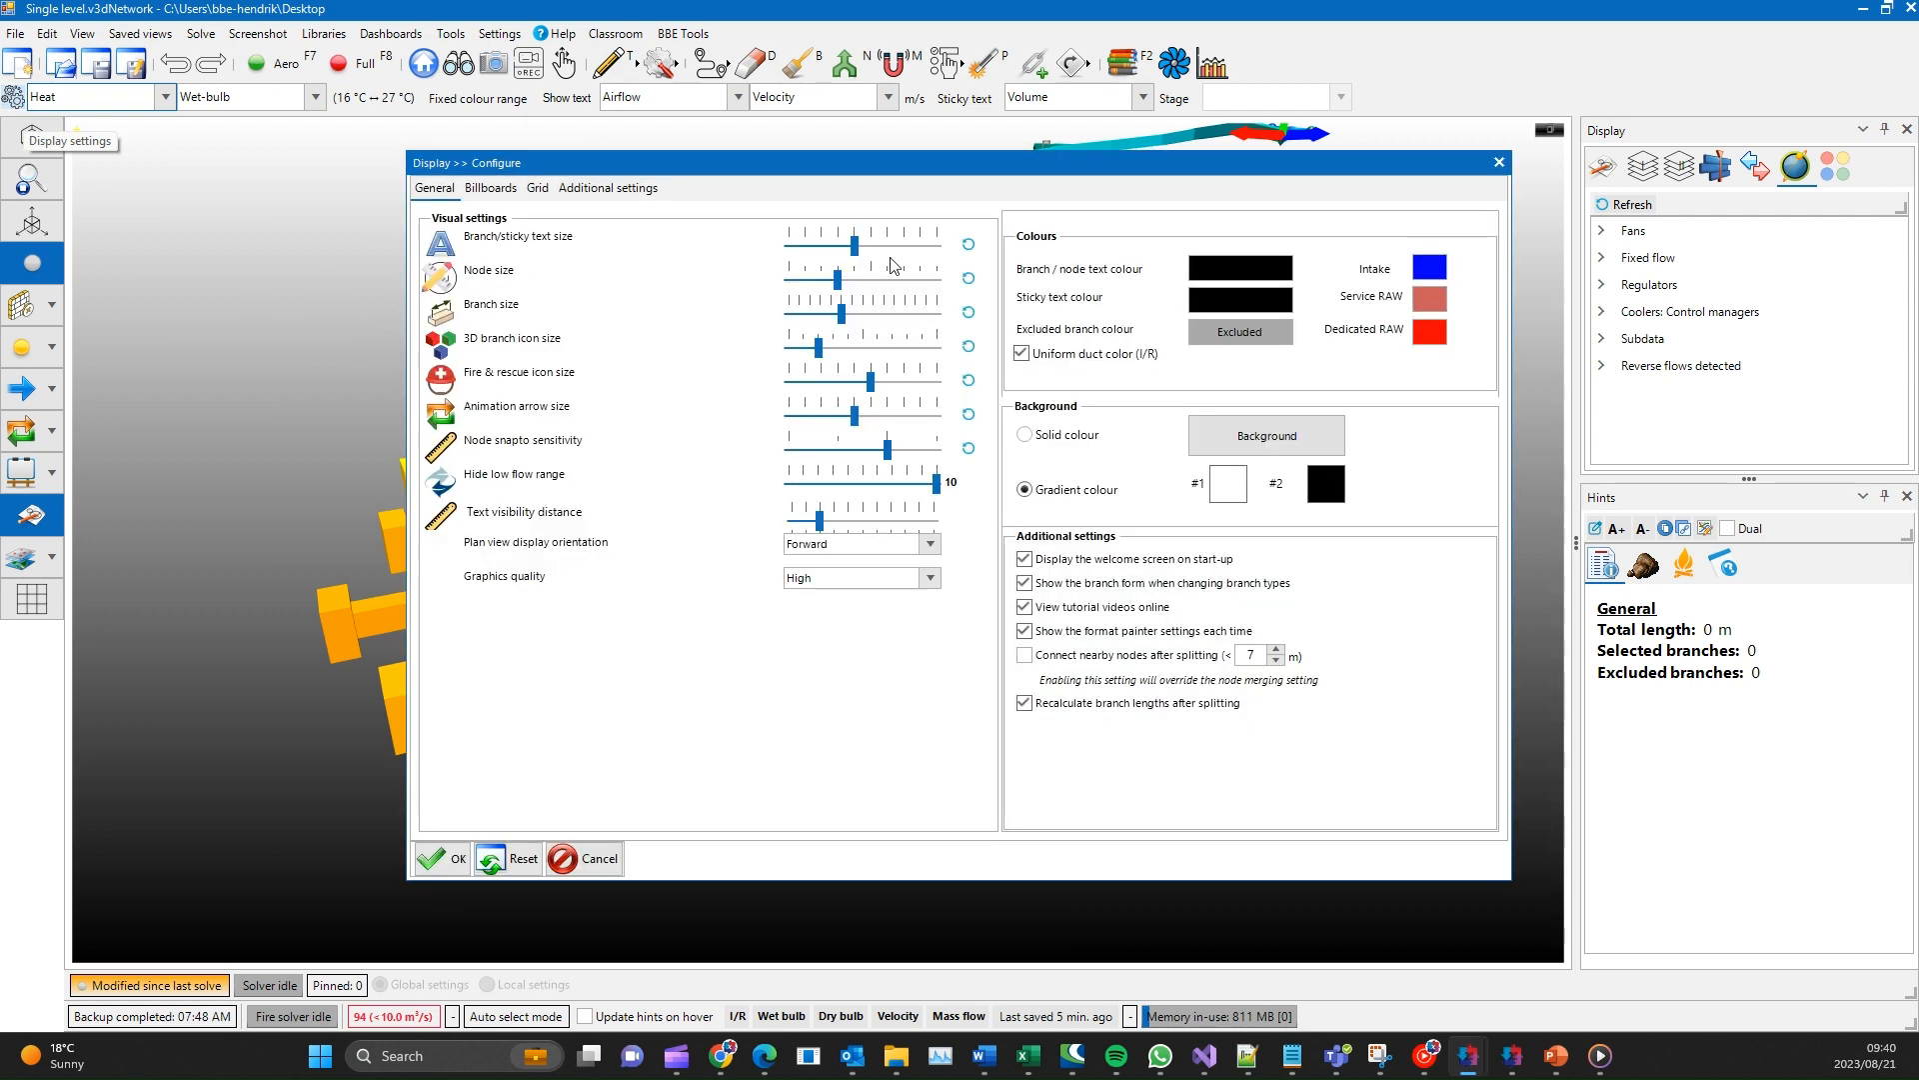
click(459, 860)
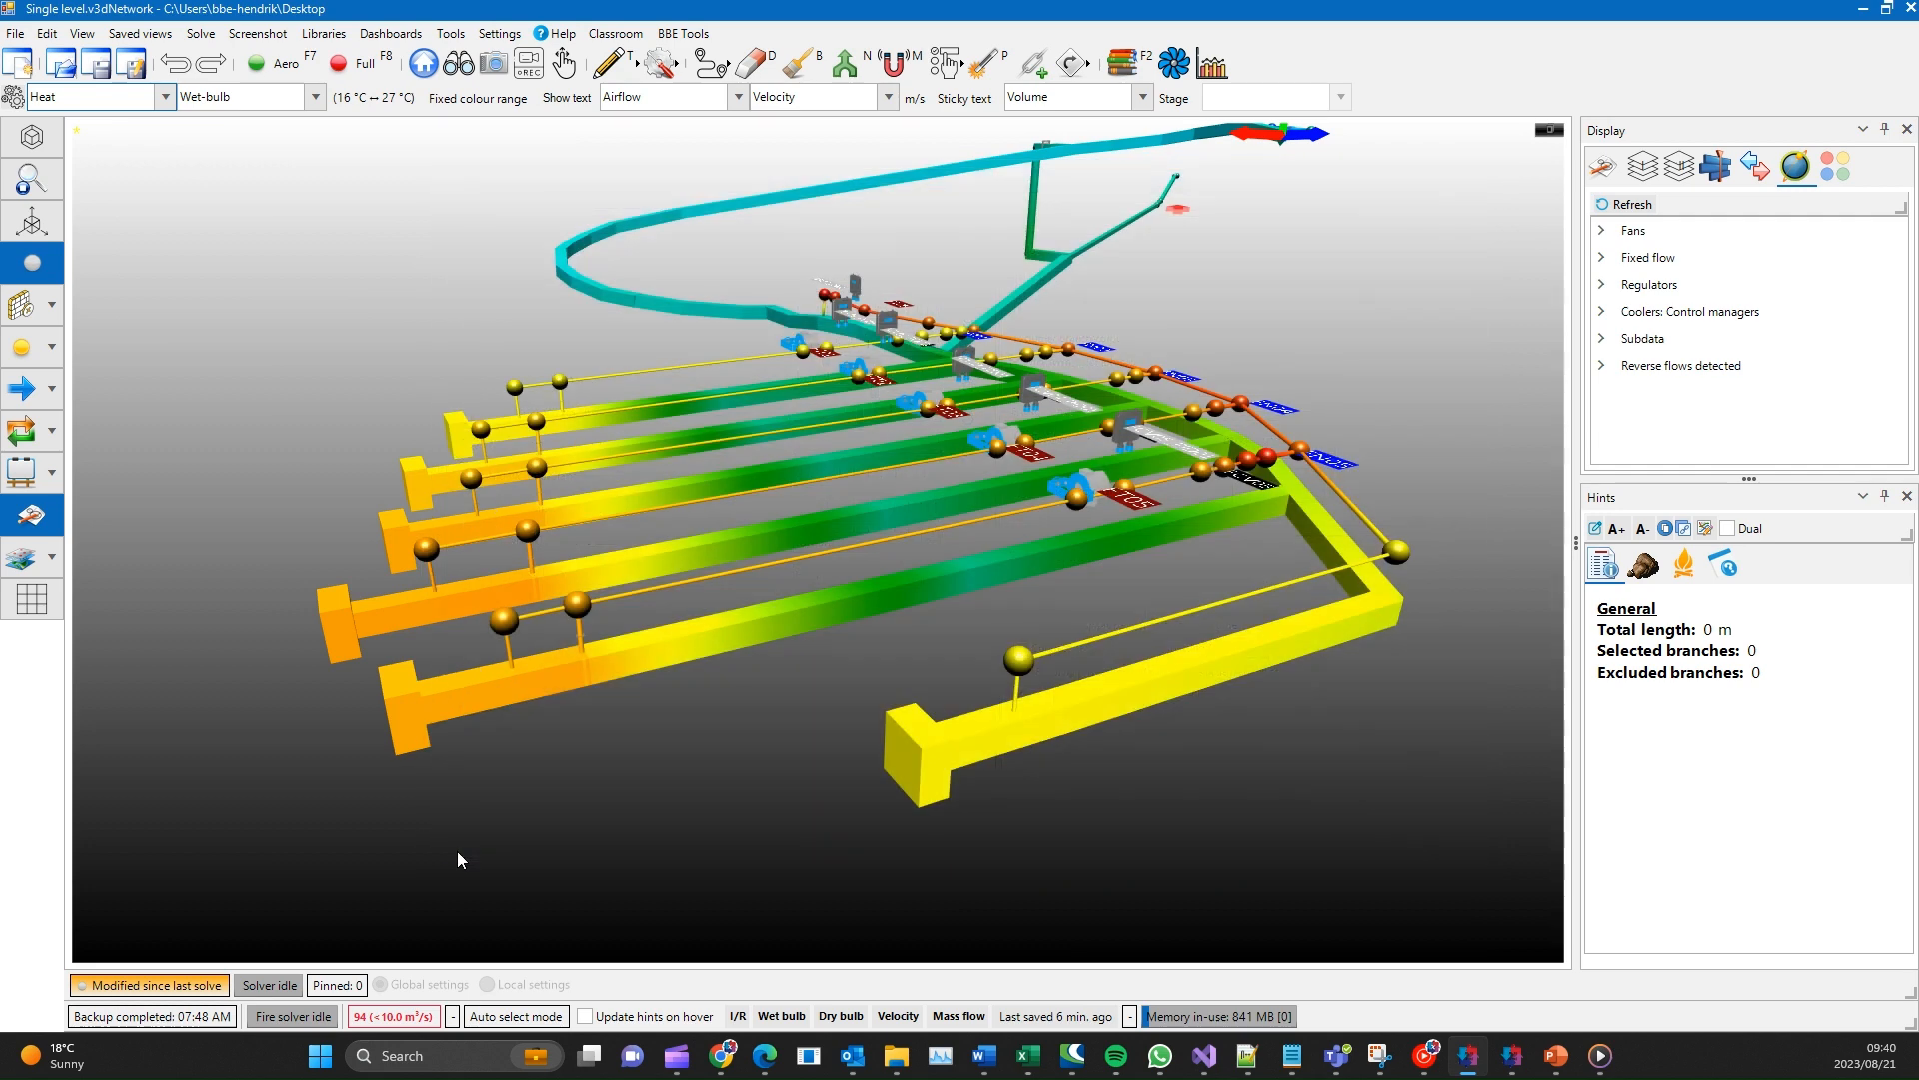
- Switch the network's colour mode to Airflow and back to Heat
click(165, 97)
click(147, 124)
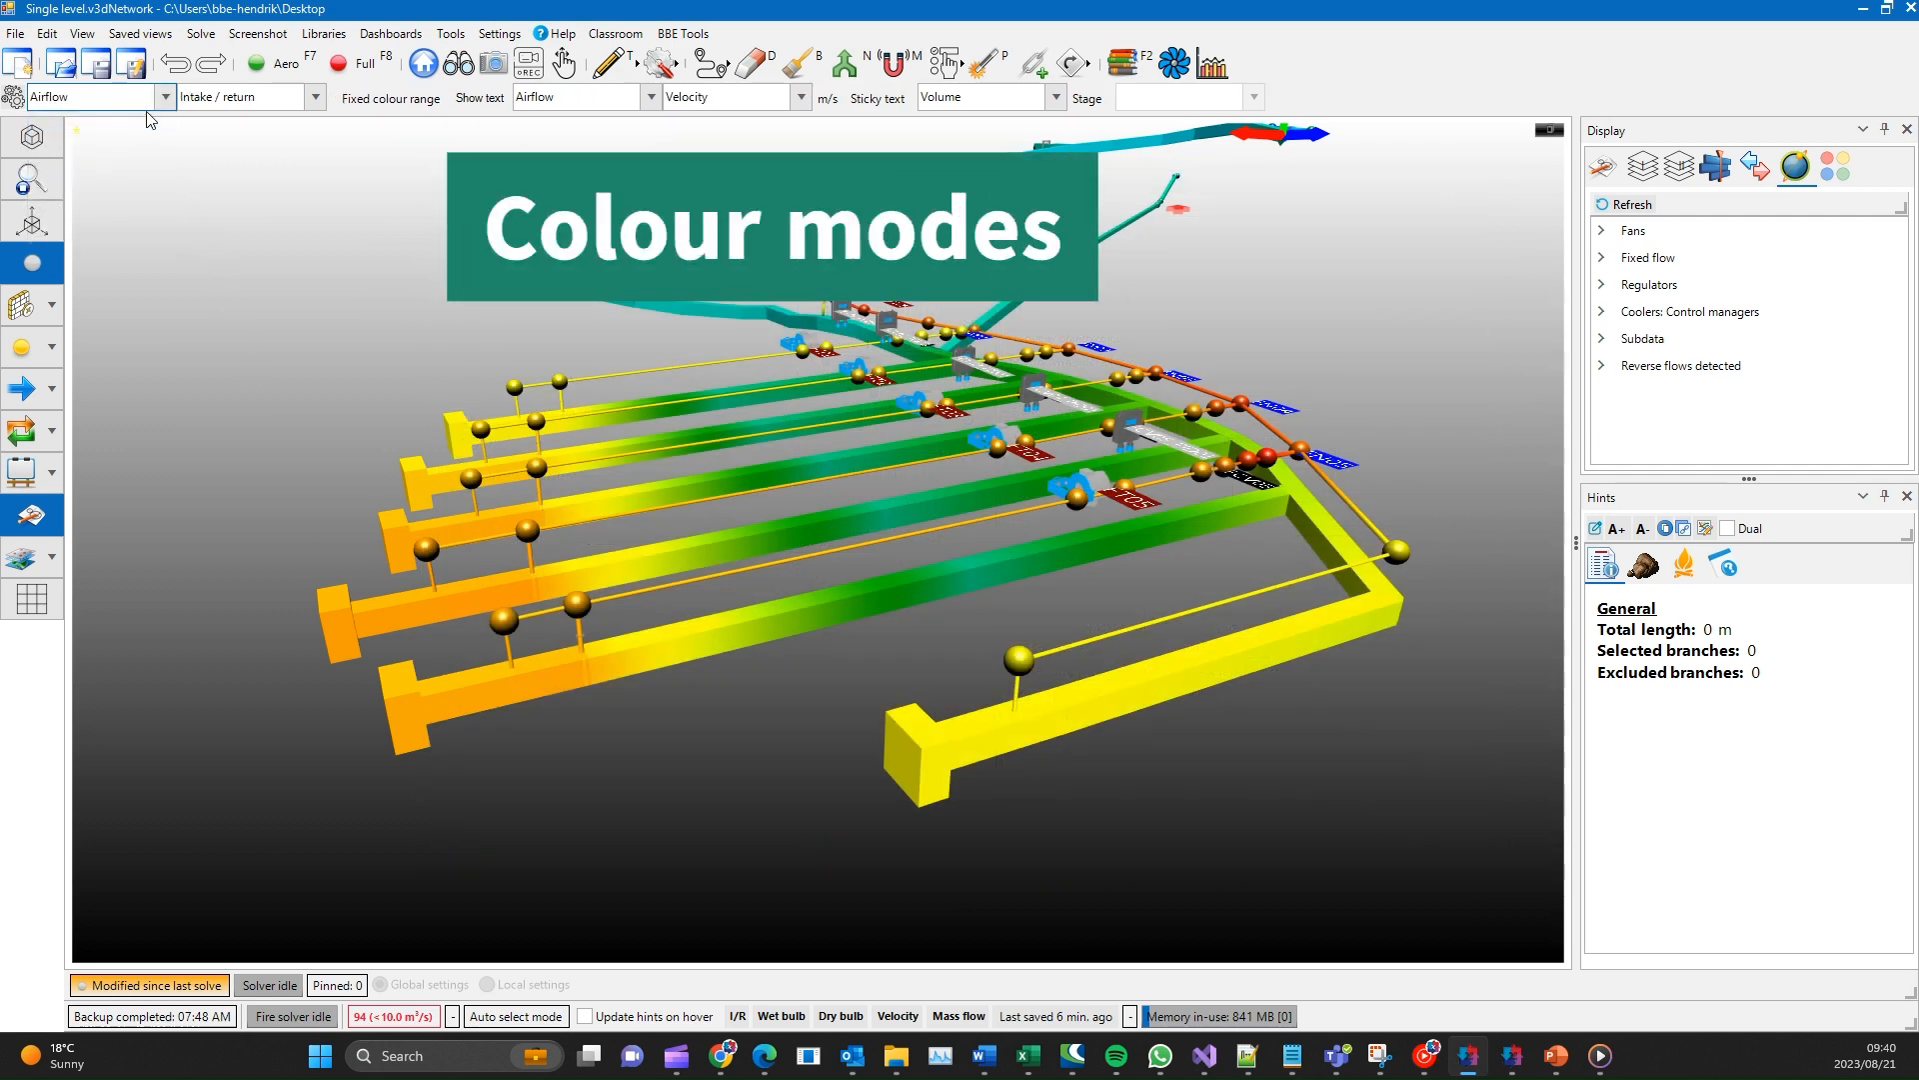
click(165, 97)
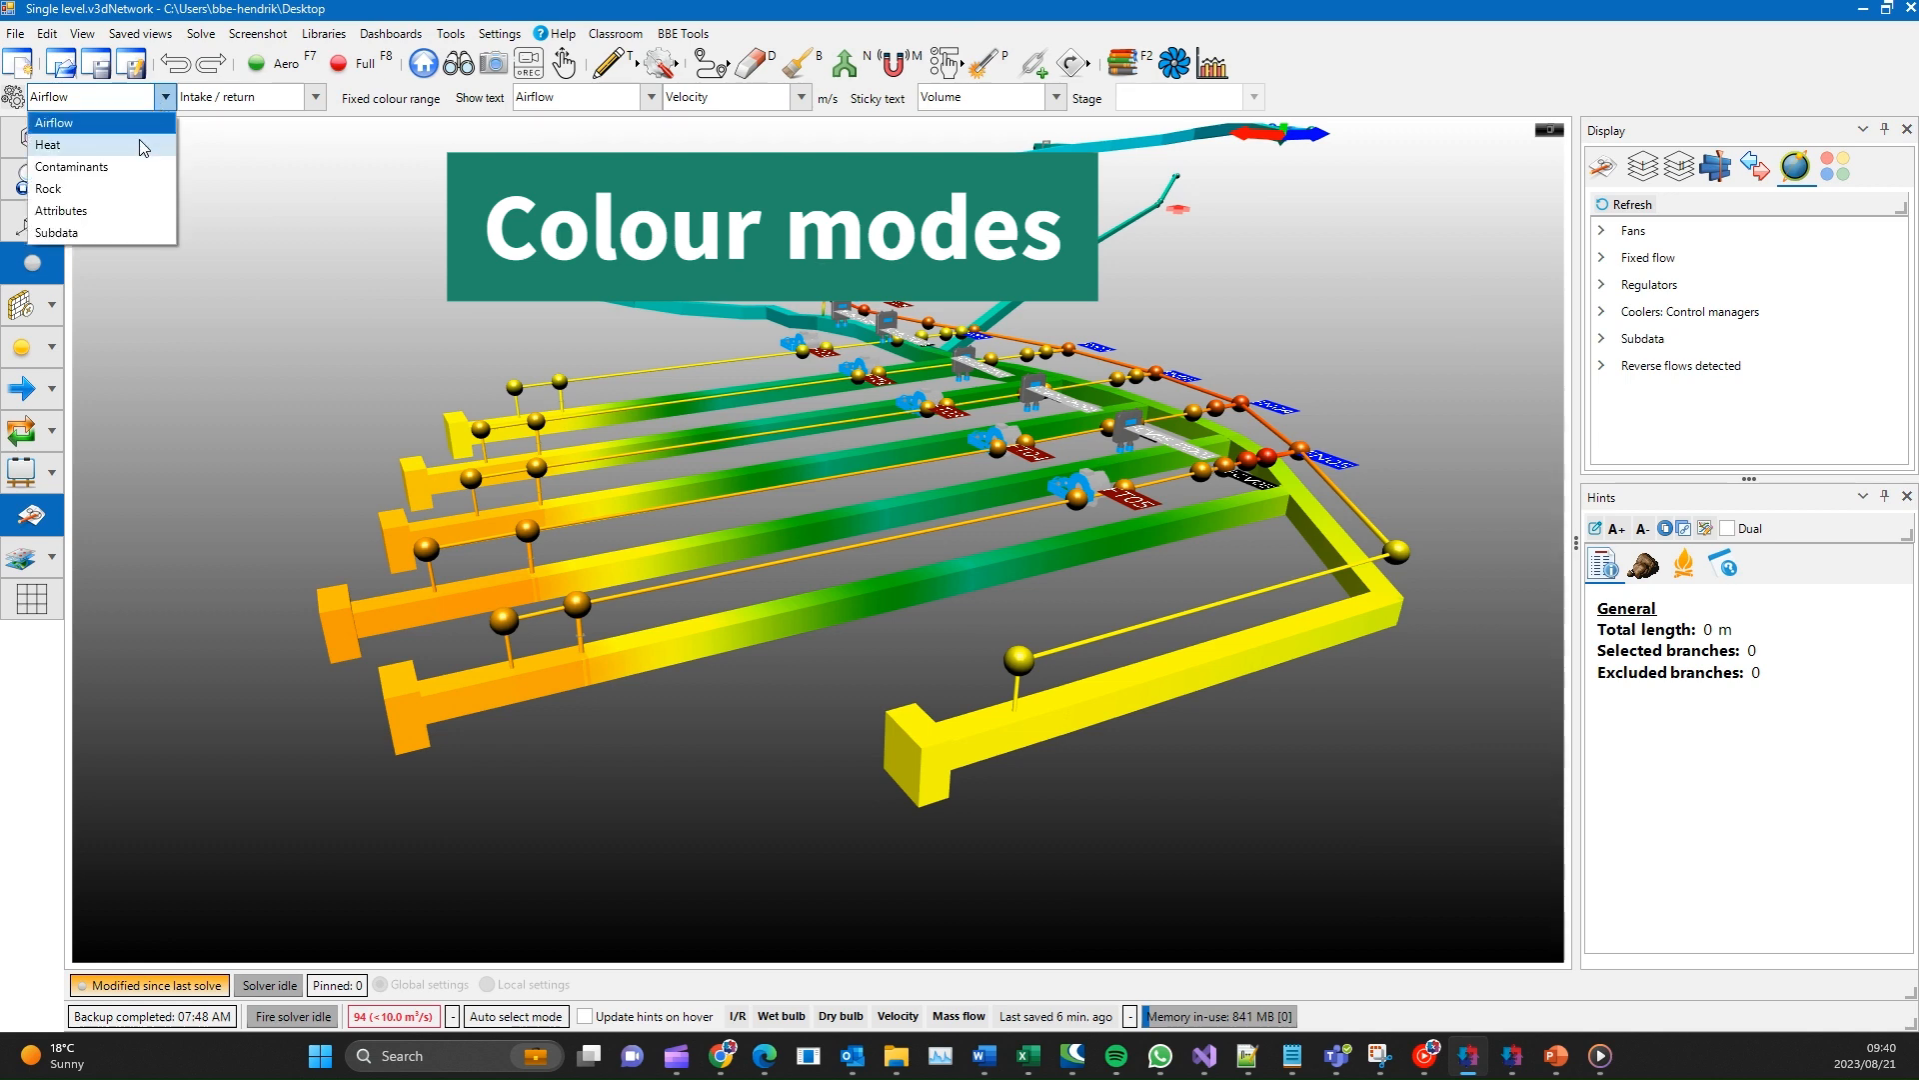
click(143, 145)
- Colour the network by dry-bulb temperature and switch the colouring back to Wet-bulb
click(244, 100)
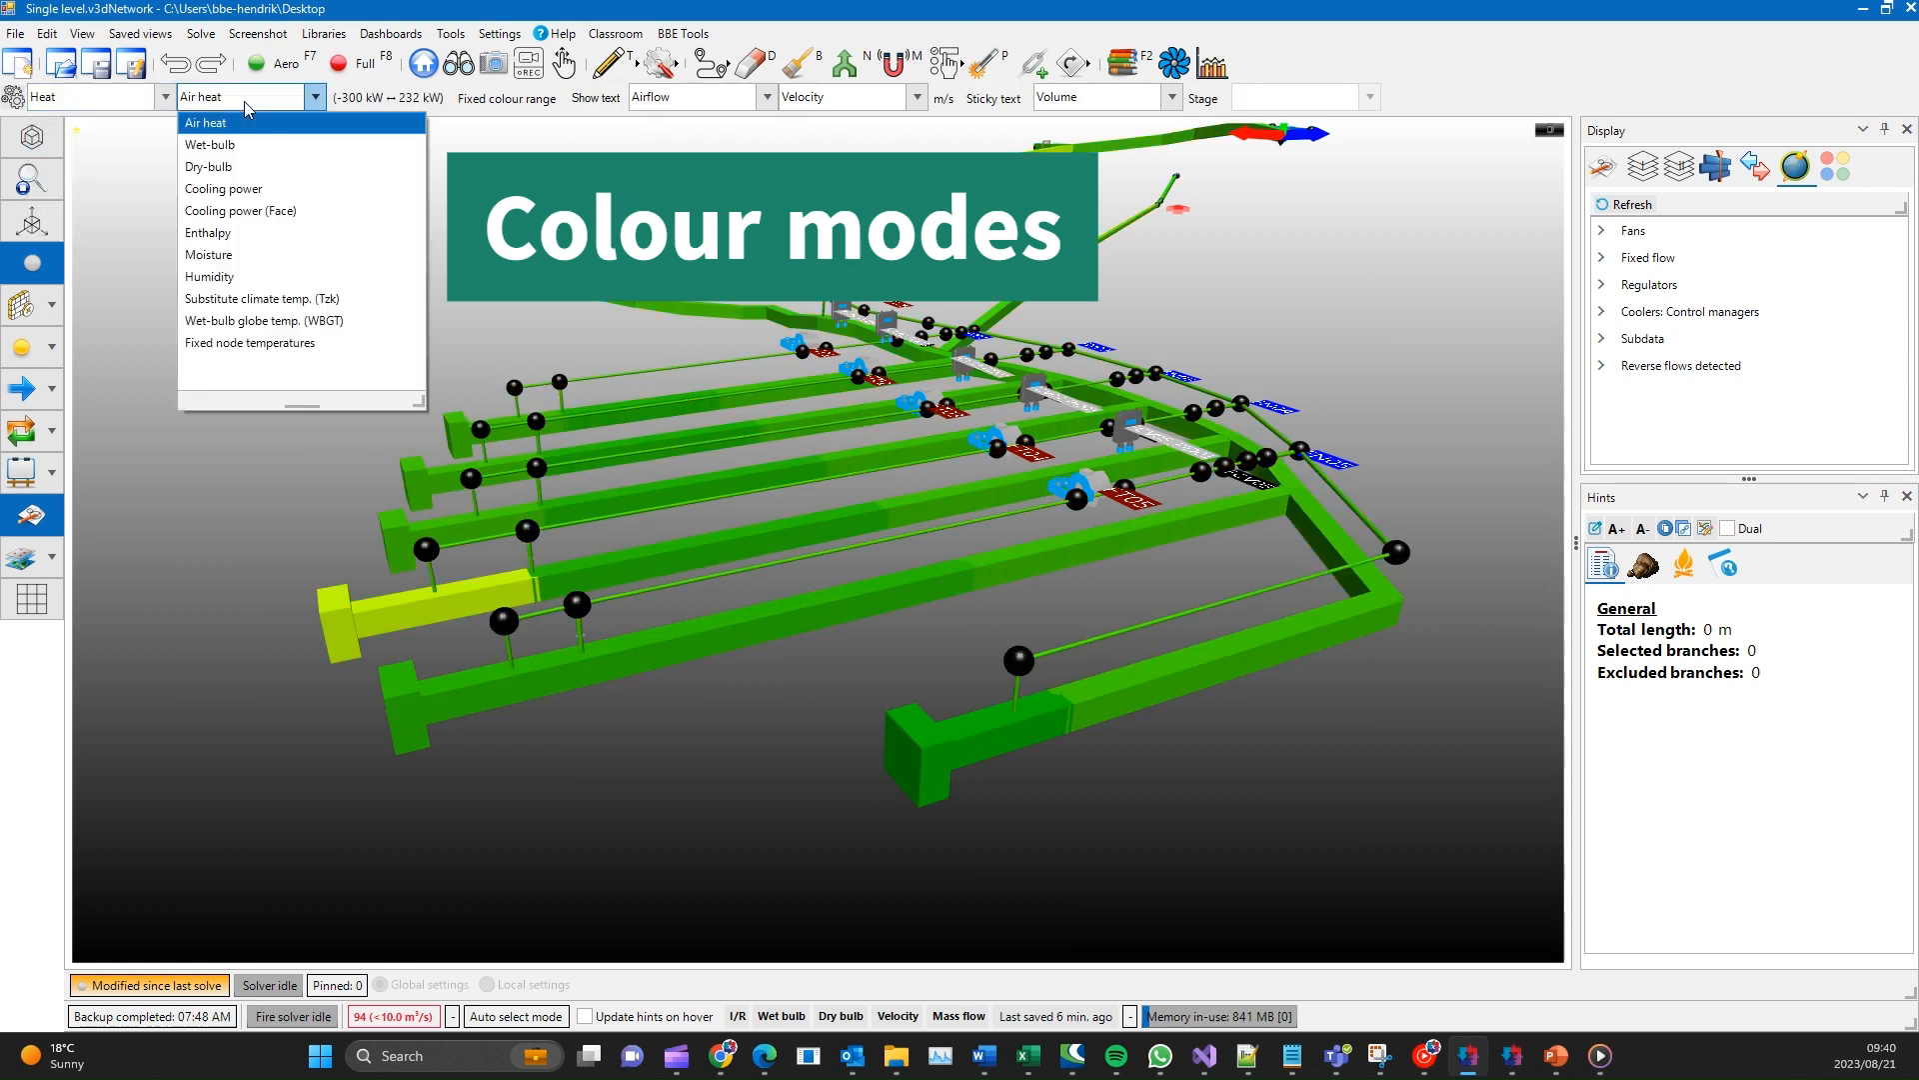
click(222, 166)
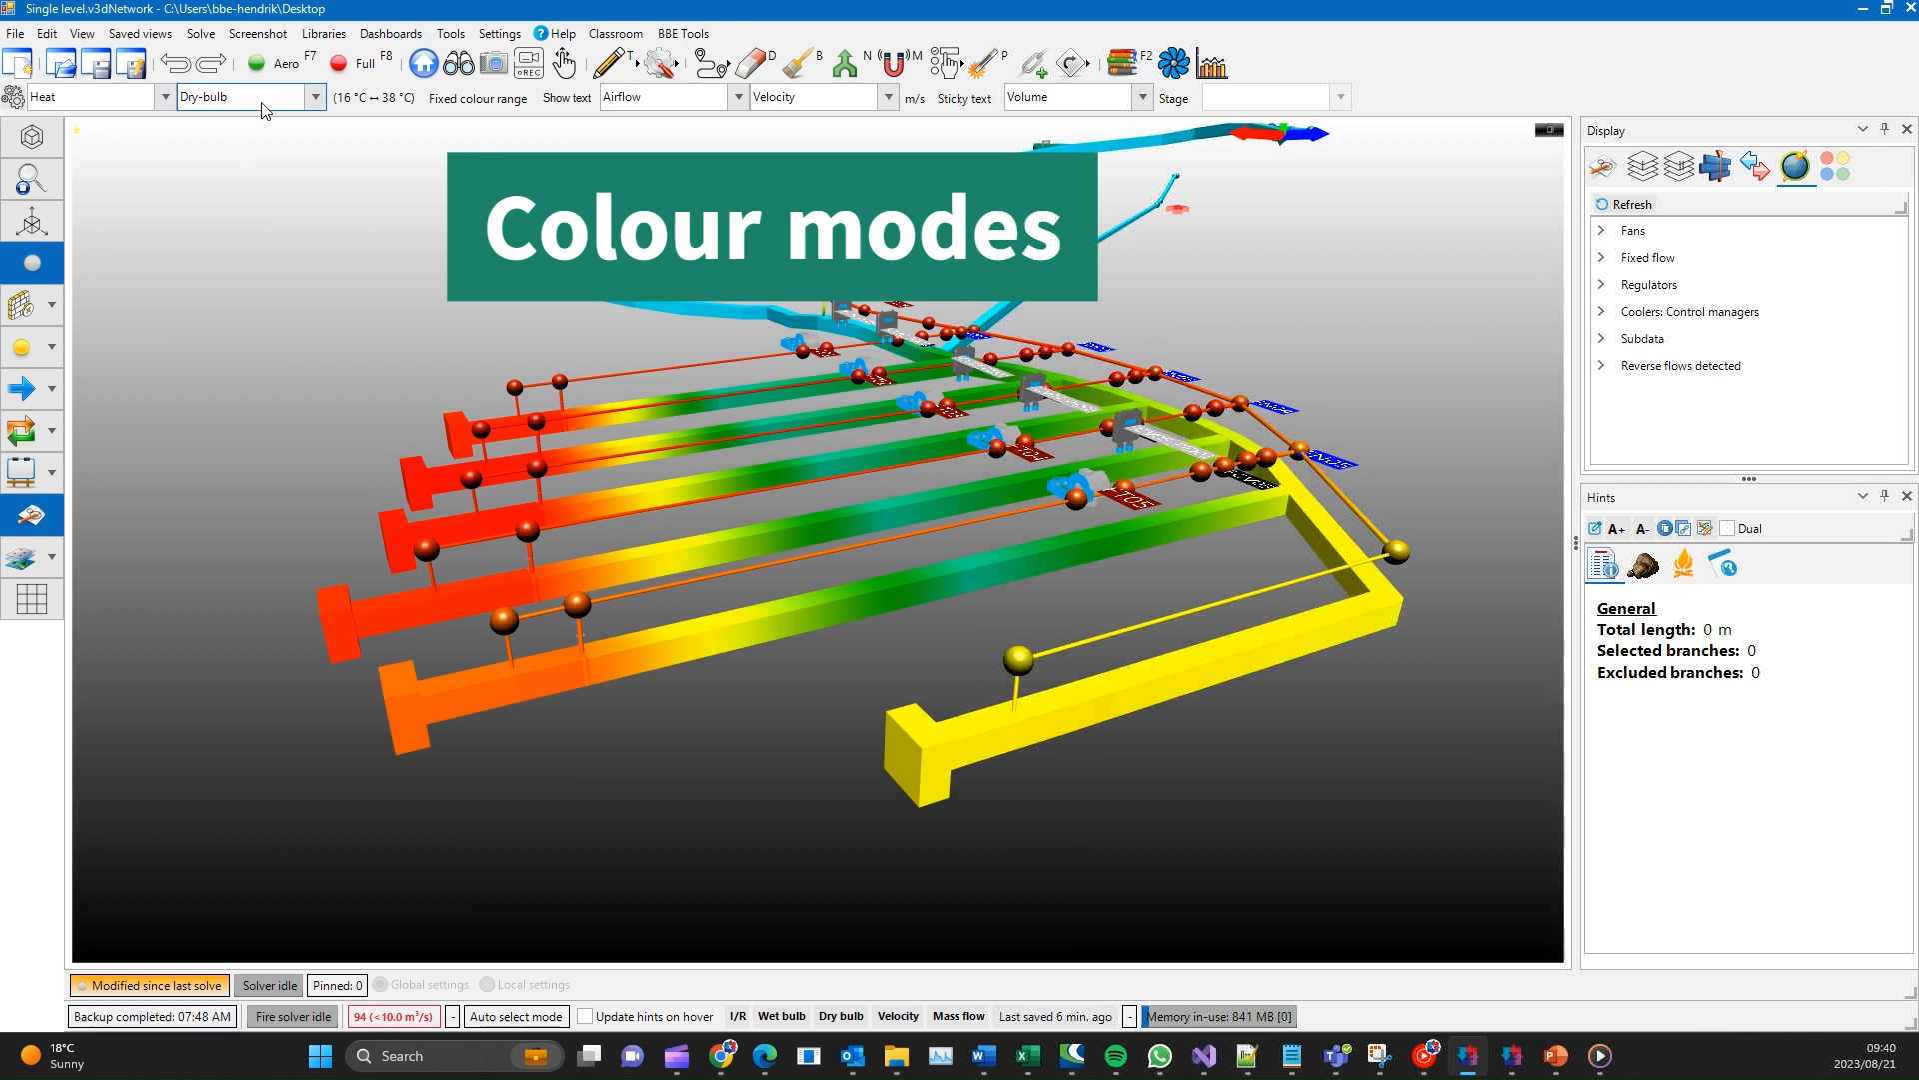
click(265, 108)
click(242, 140)
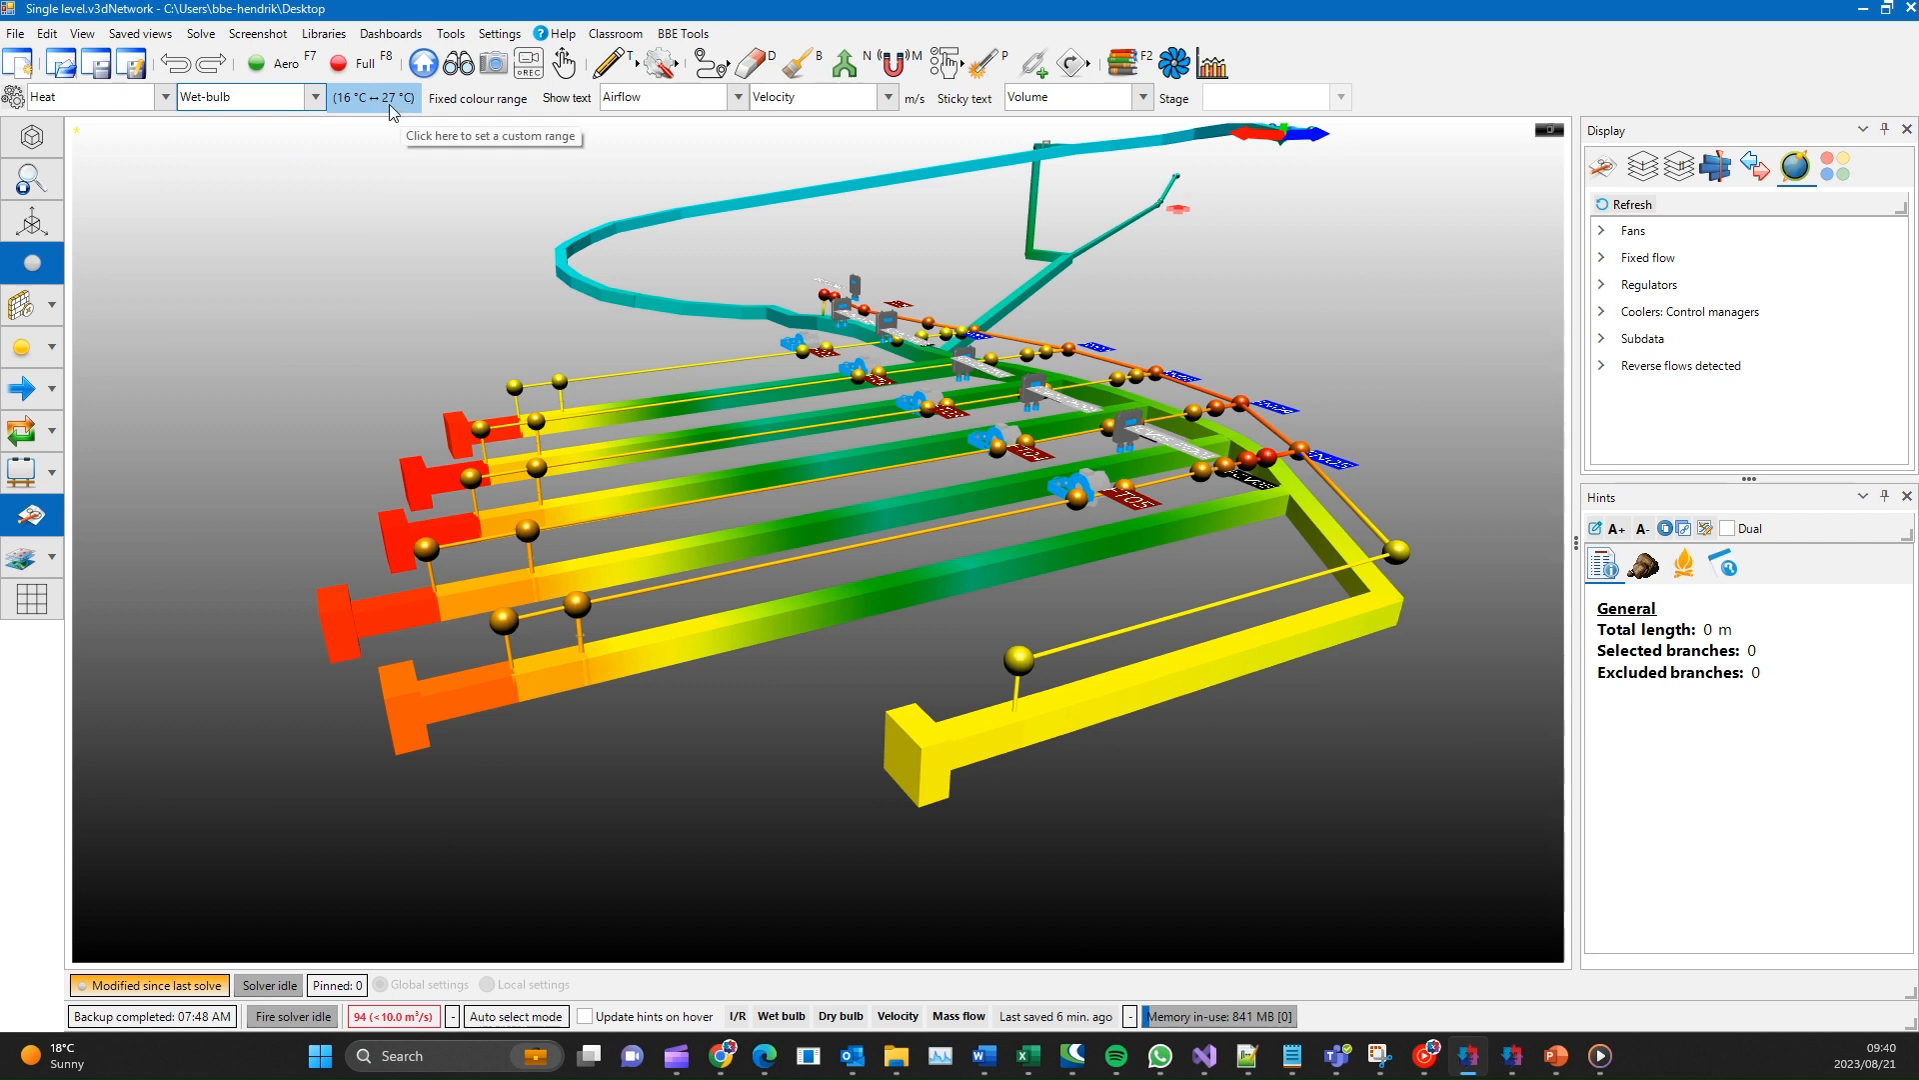
- Enable the fixed colour range and accept its existing values, with node wet bulb from 20 to 29 °C
click(450, 106)
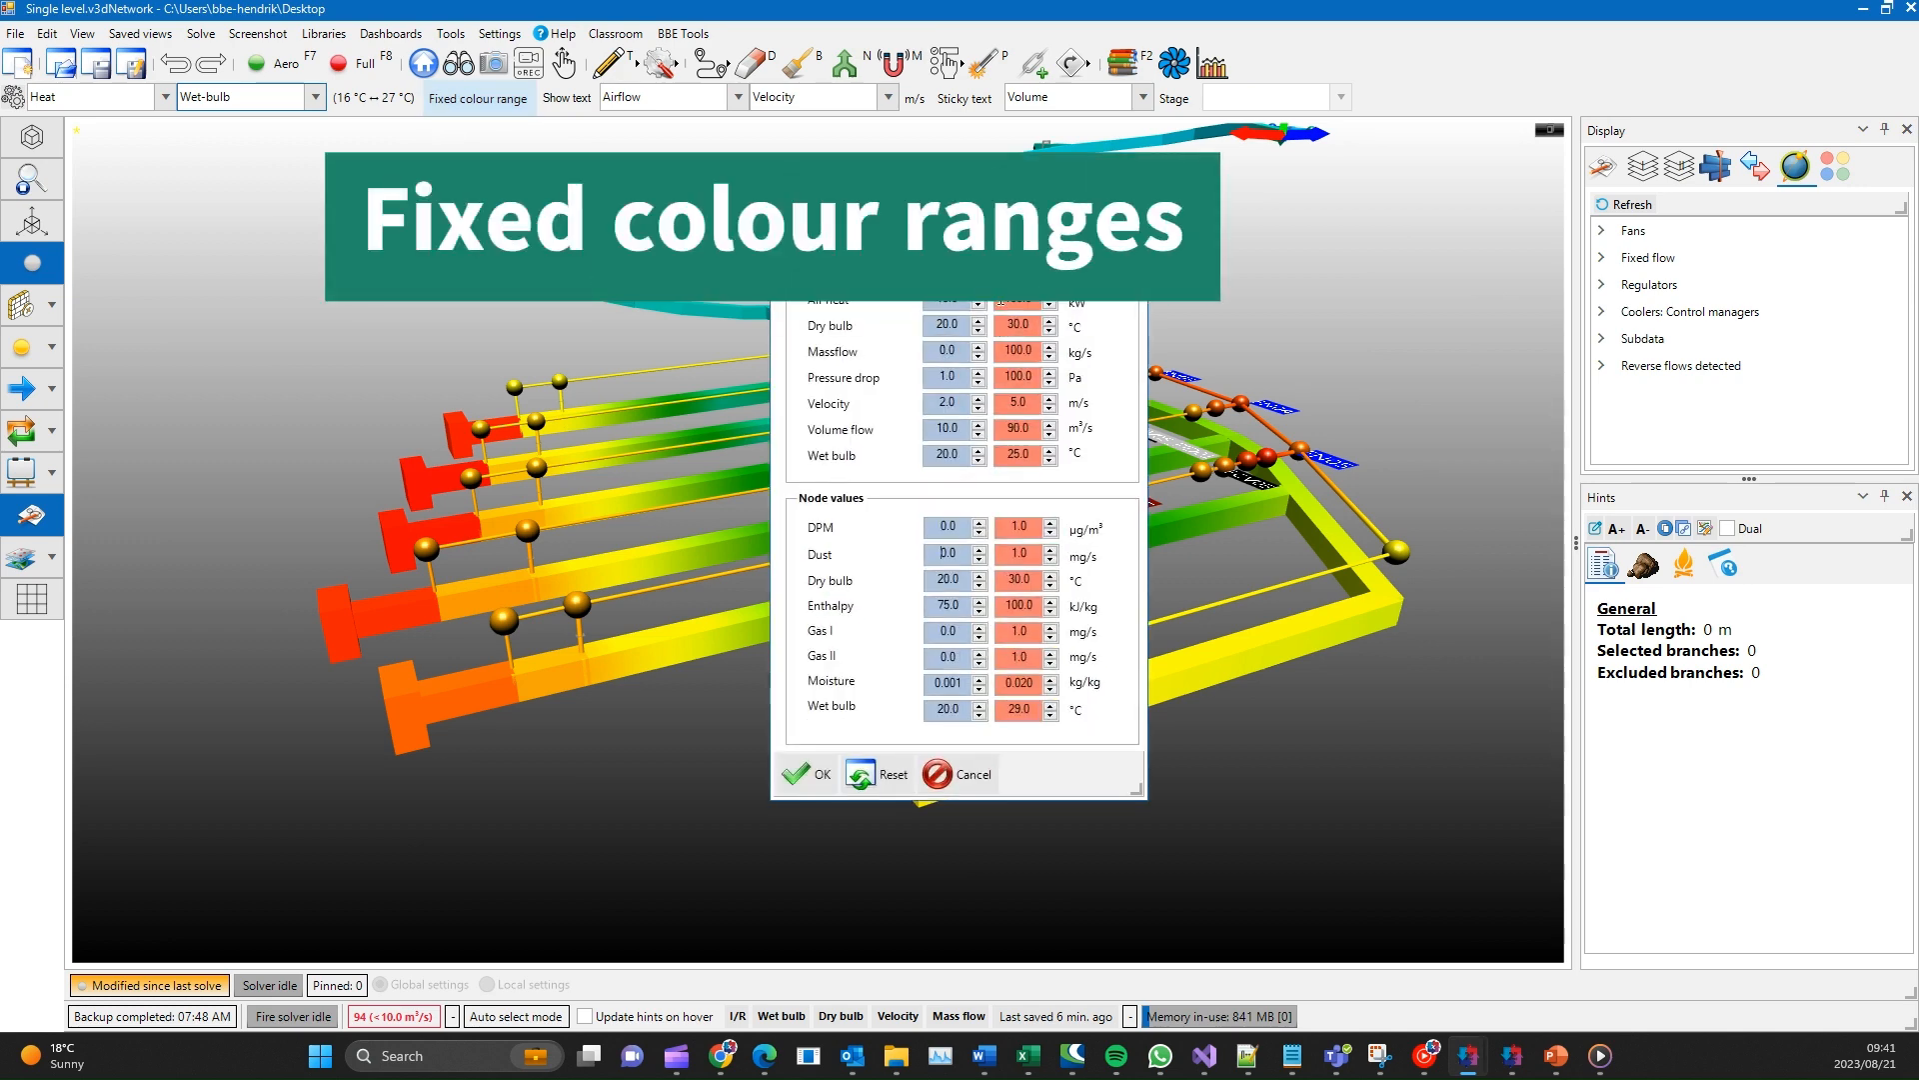
click(808, 774)
middle_drag(410, 423, 403, 335)
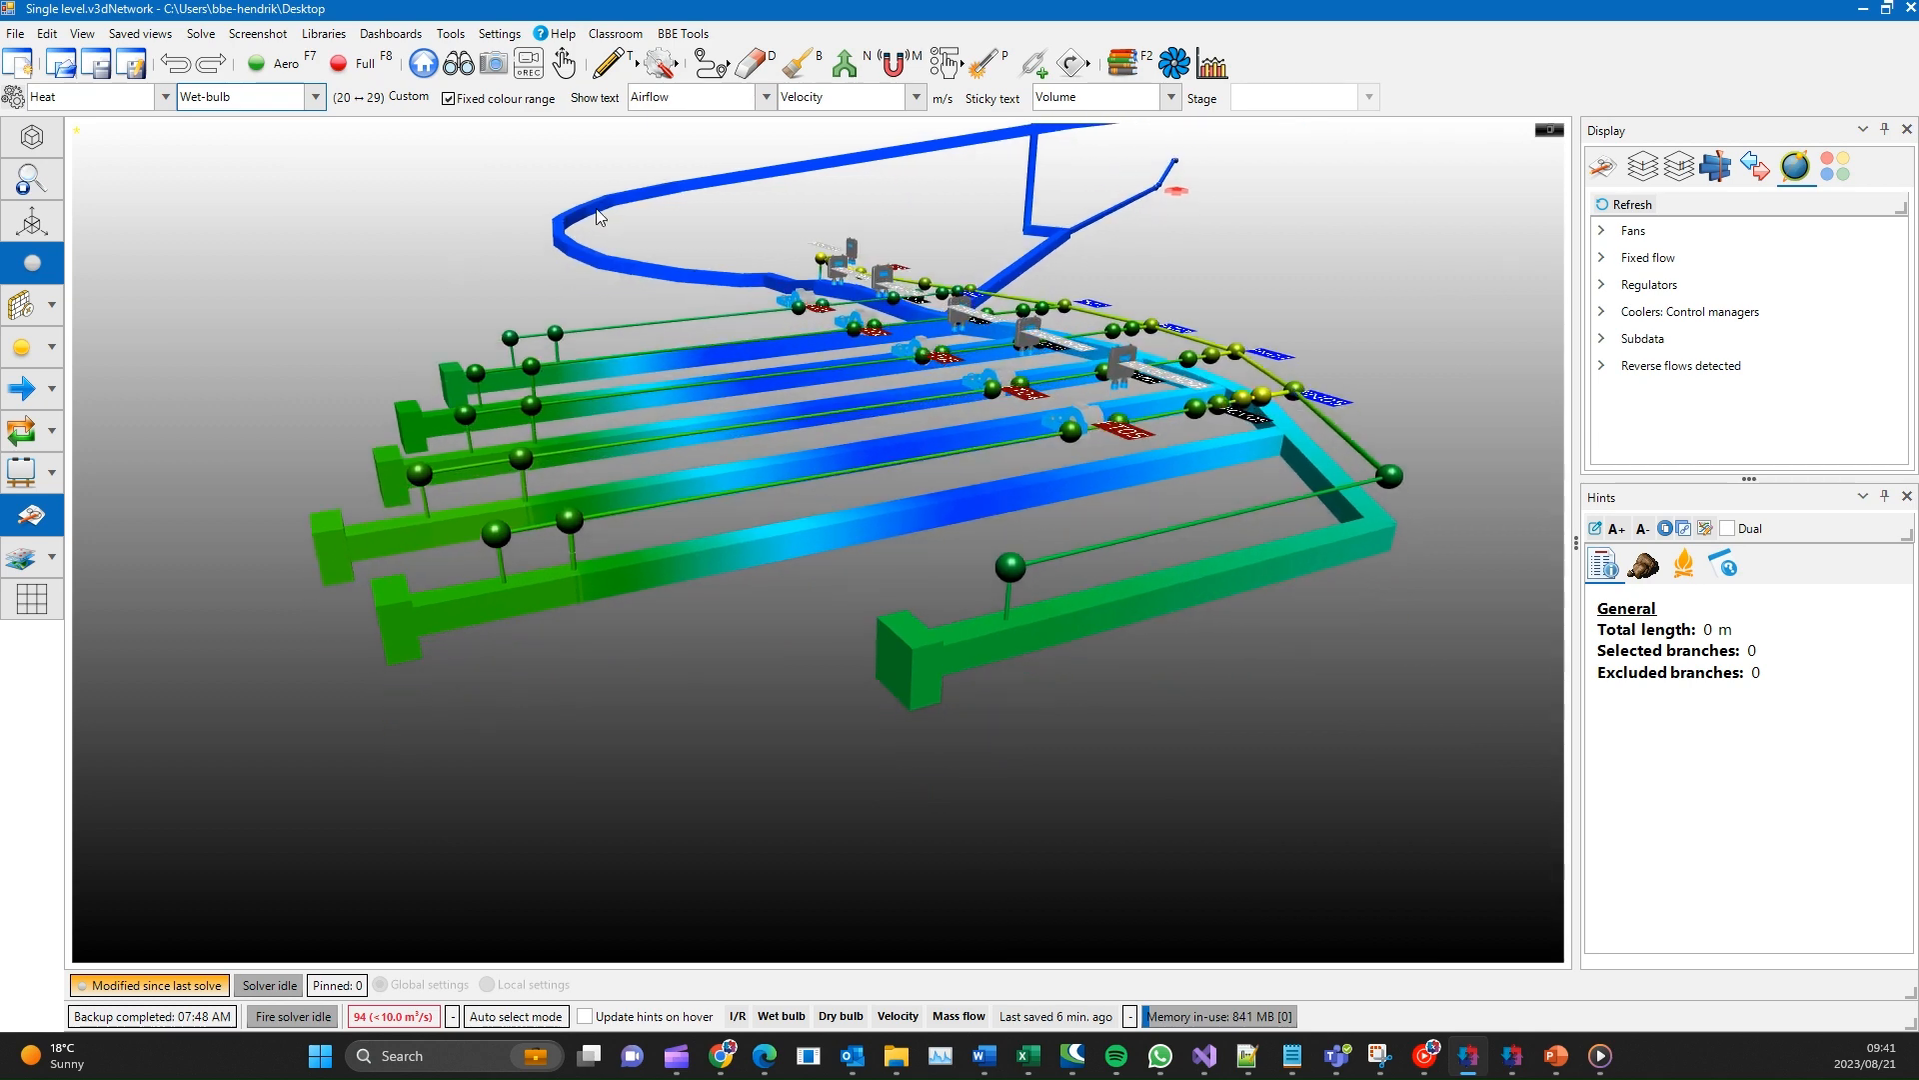
- Turn on the text display and label the branches with Heat values, first Wet-bulb and finally the combined Wet-bulb | Dry-bulb
click(585, 98)
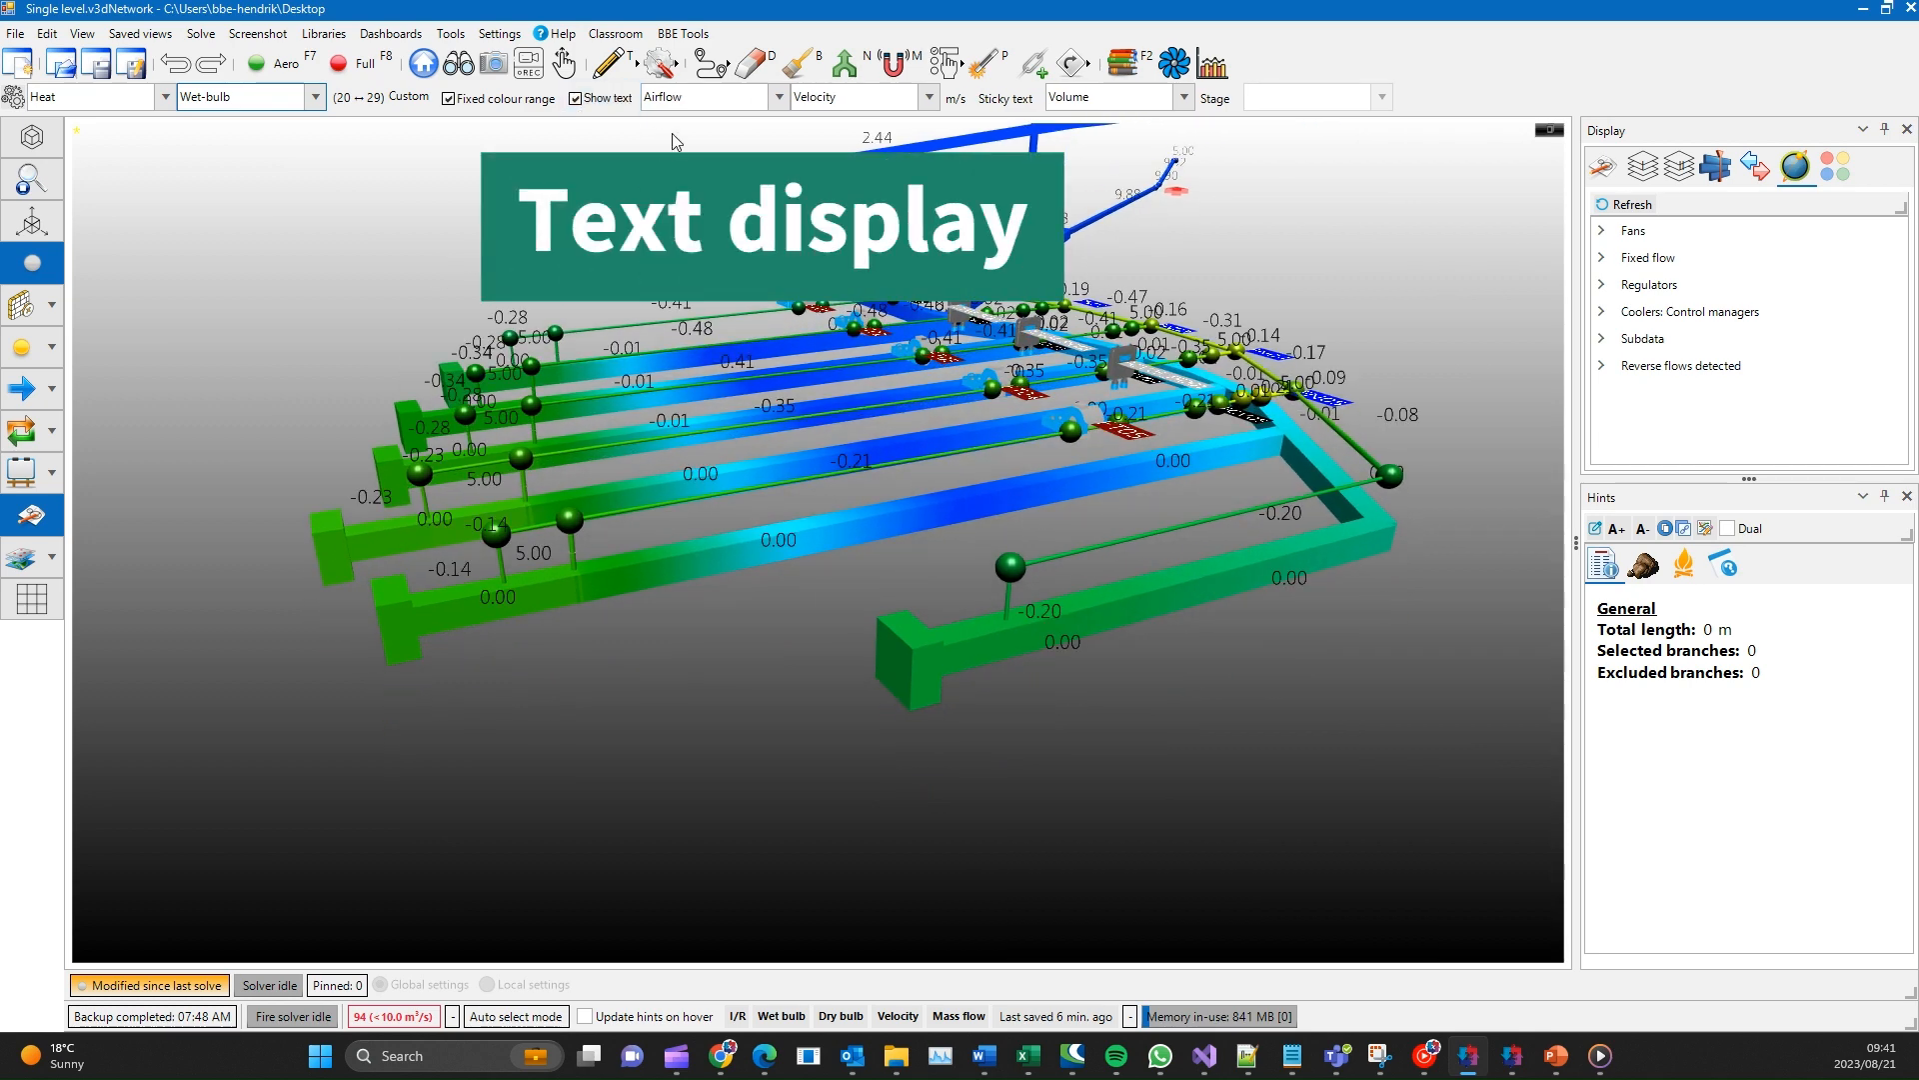
click(703, 97)
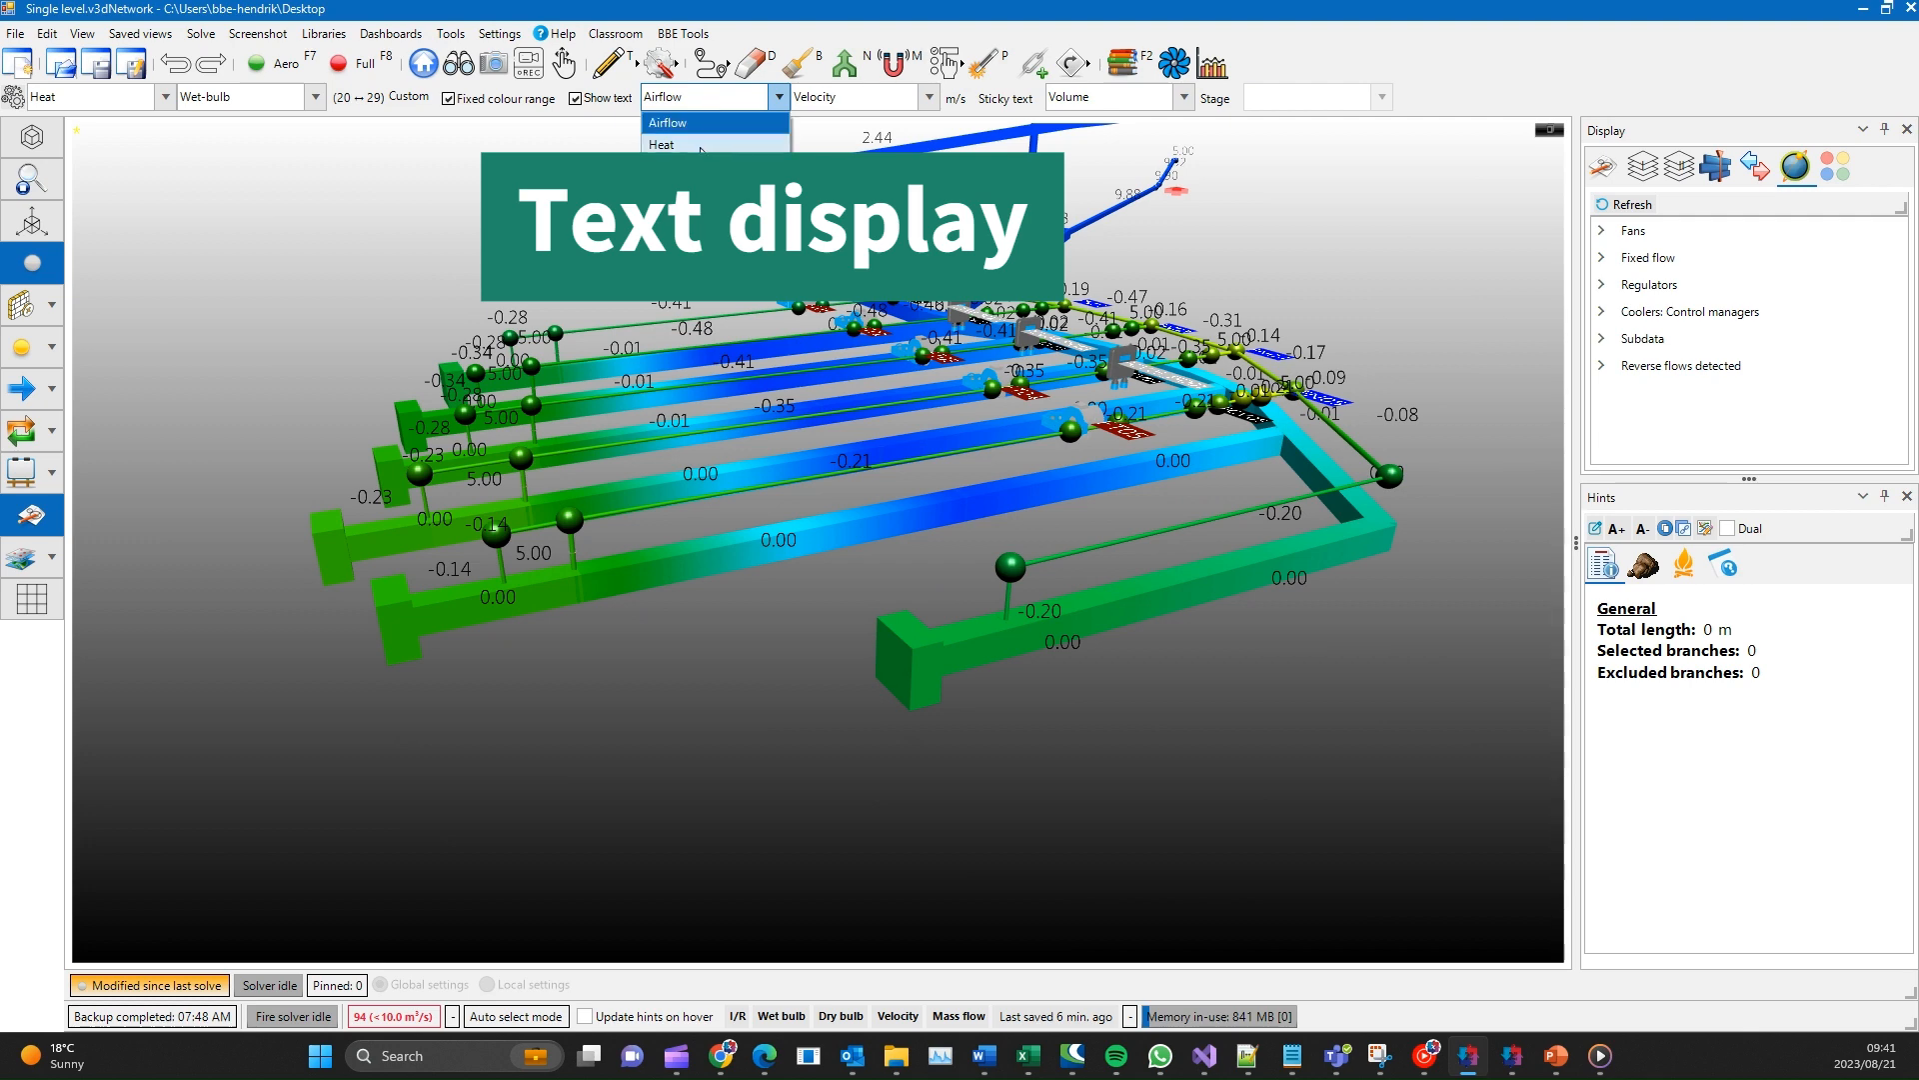
click(707, 145)
click(834, 100)
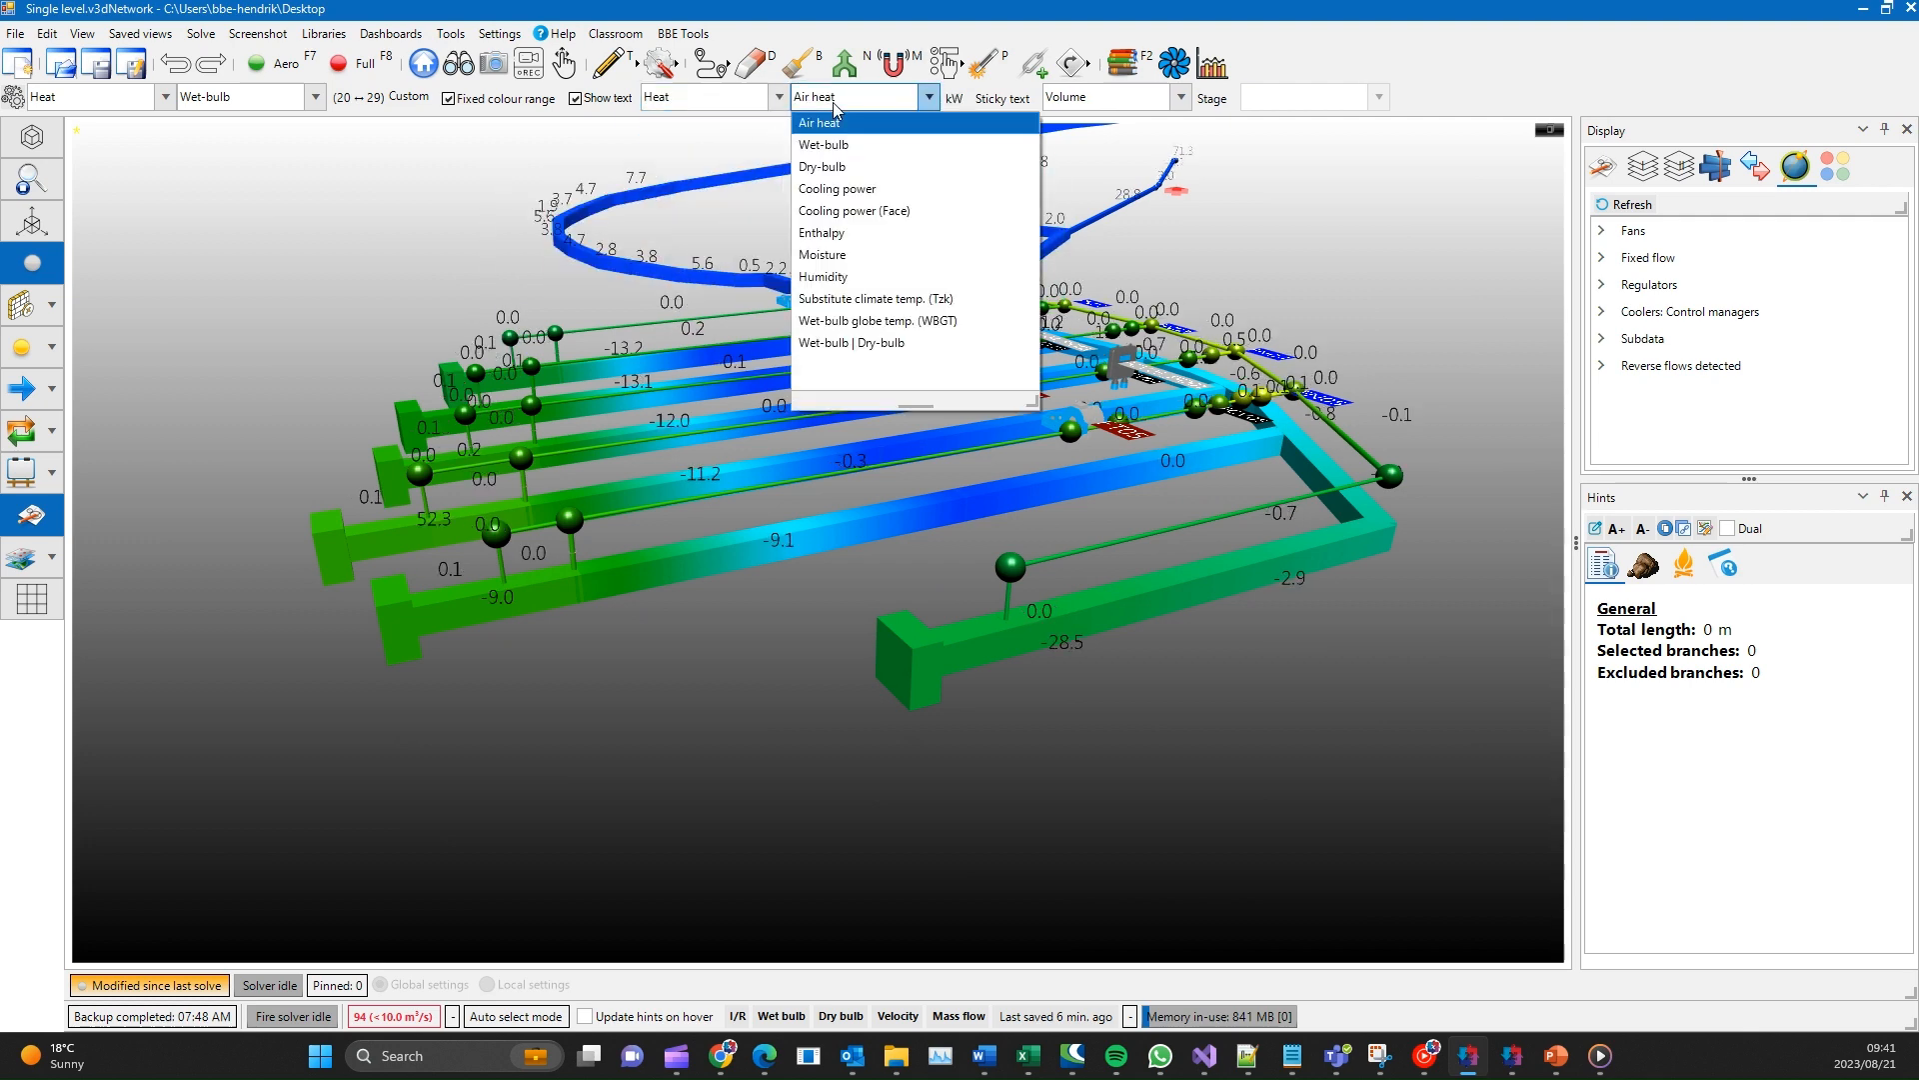
click(828, 148)
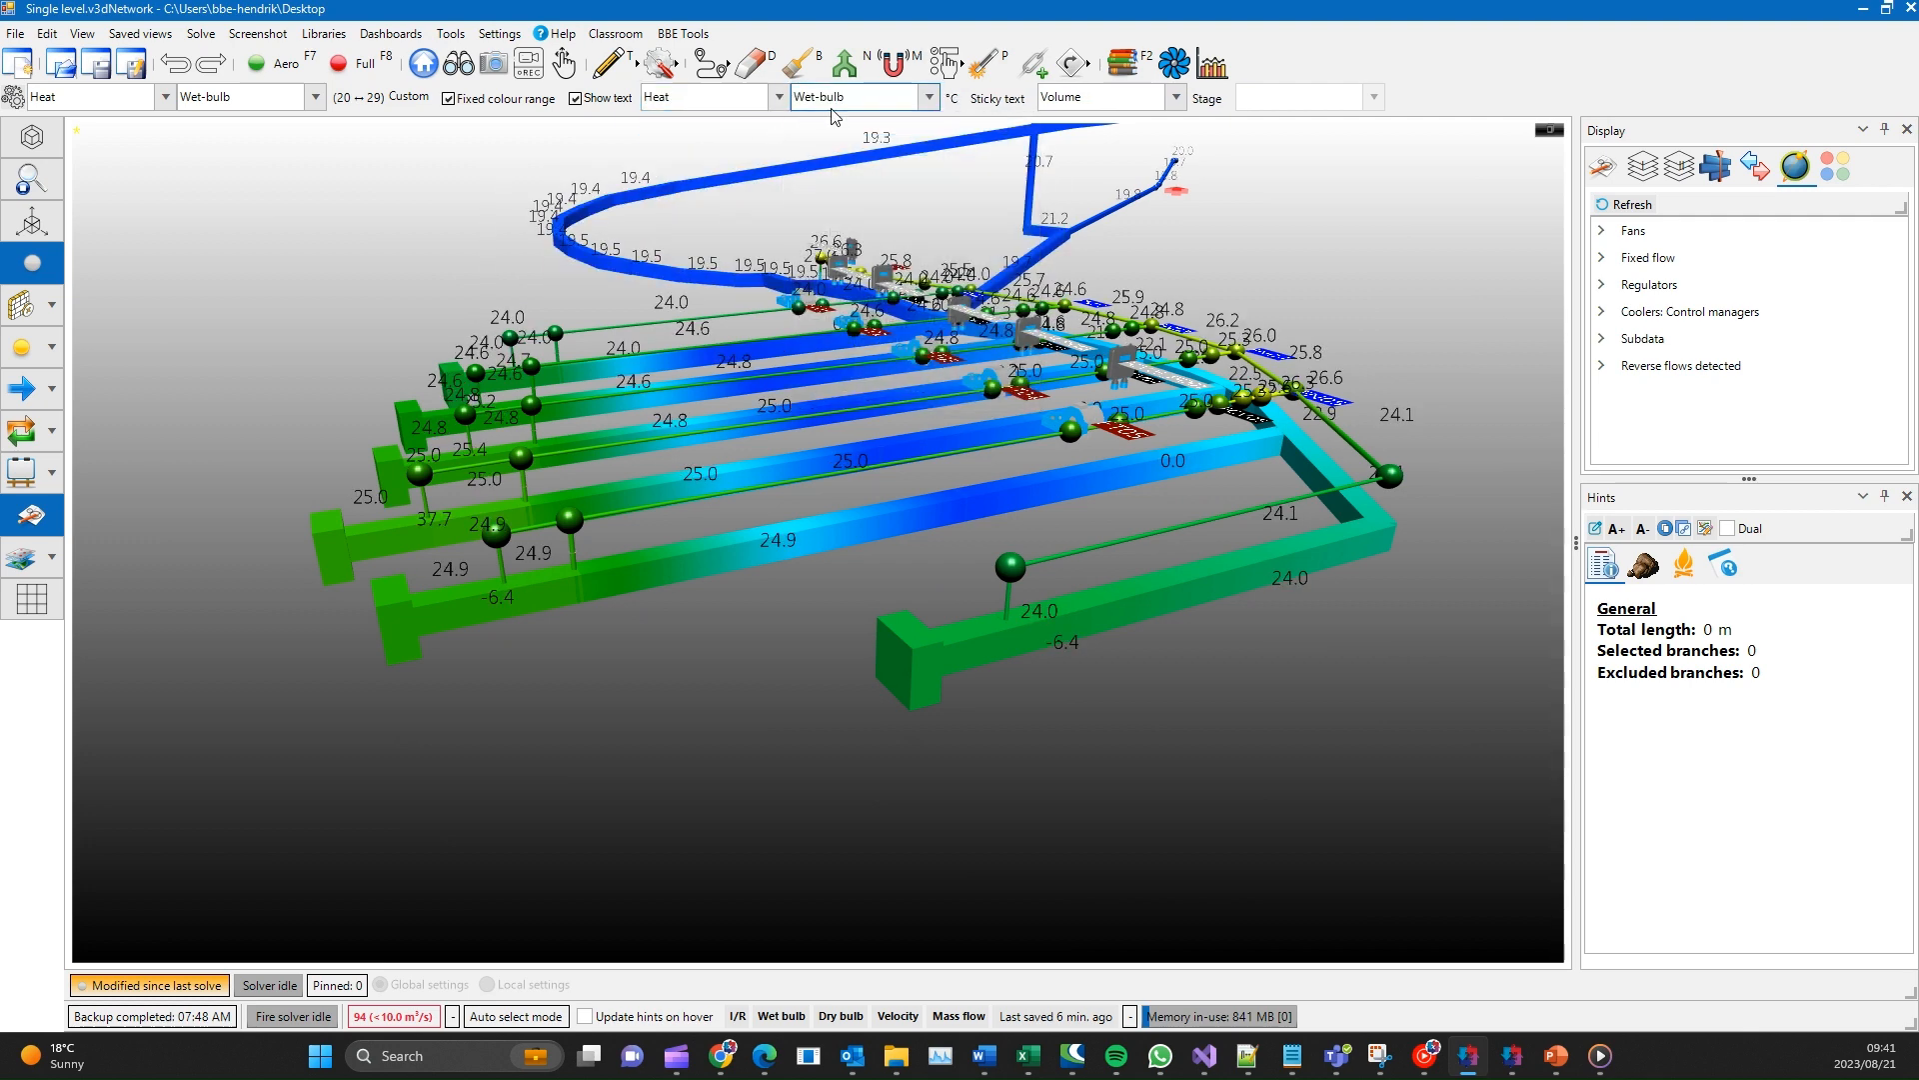
click(836, 103)
click(860, 325)
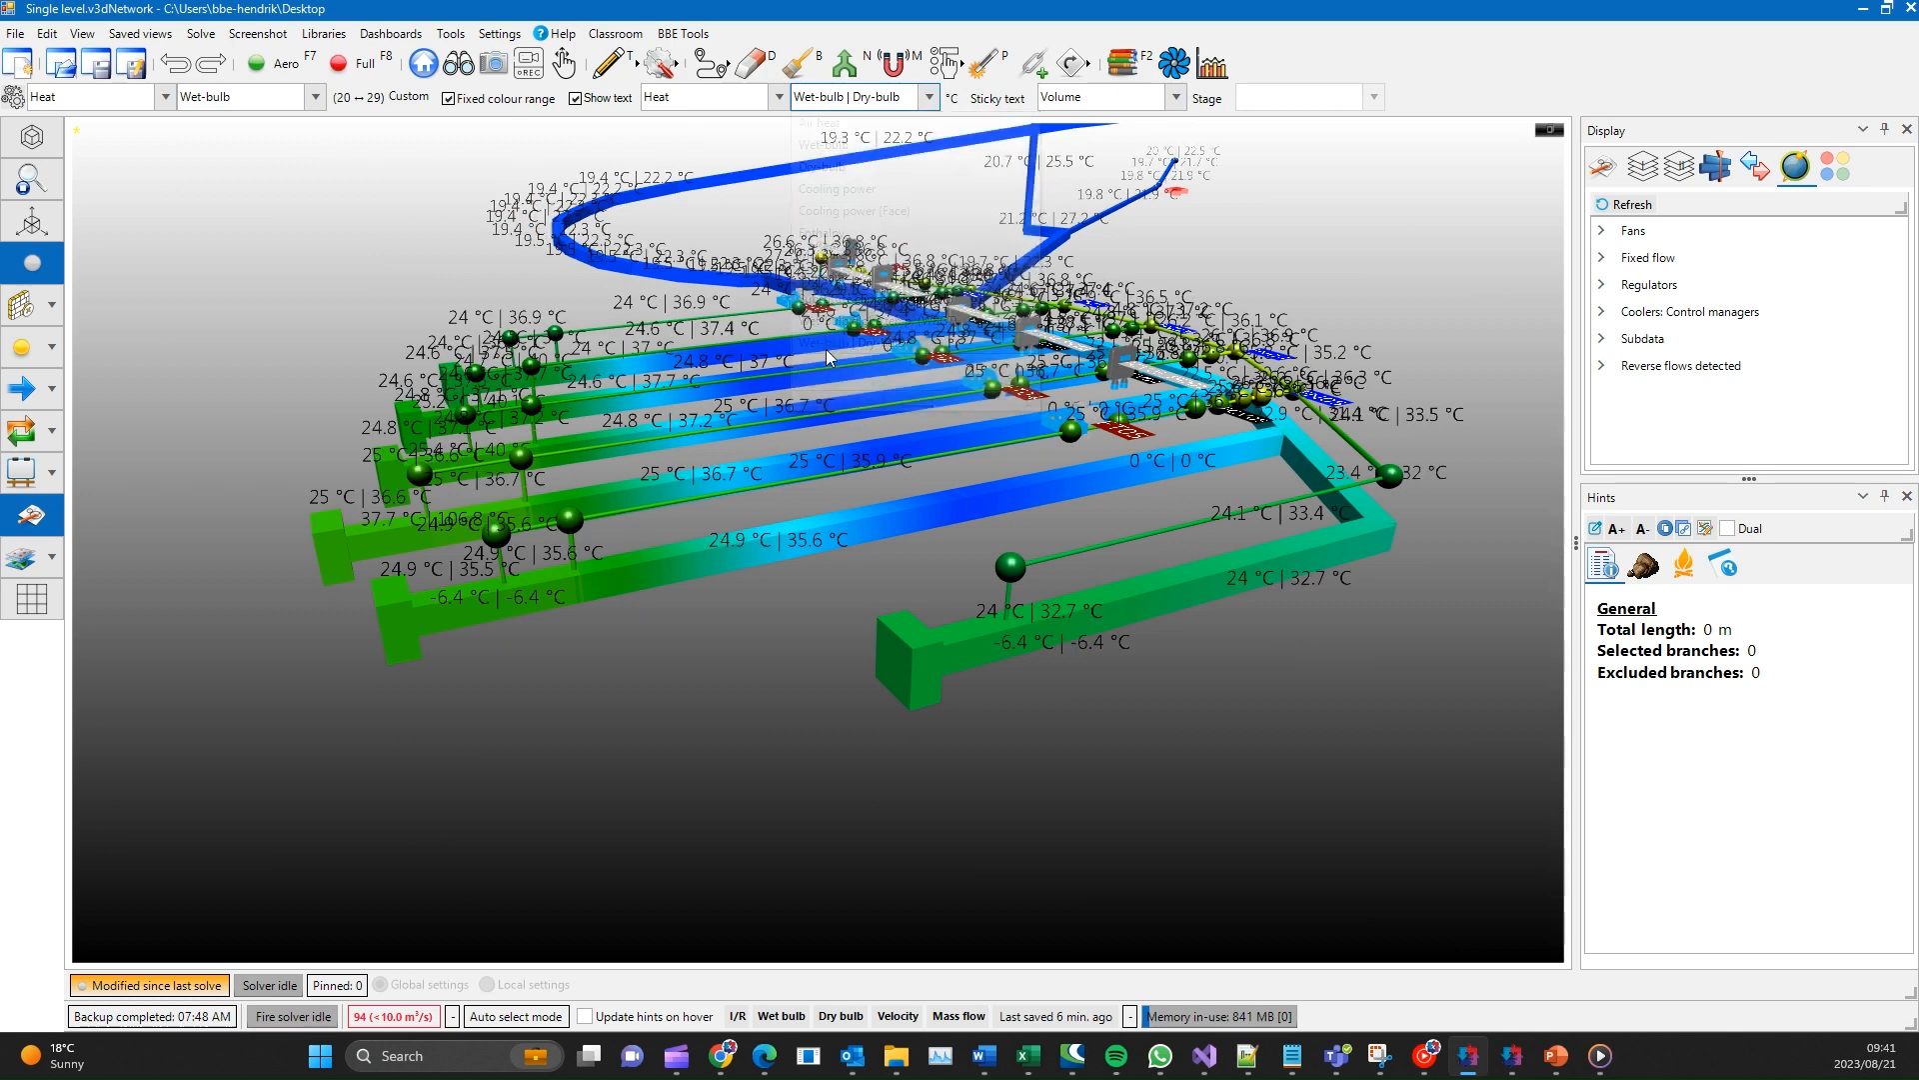
- Change the displayed text to the Area and perimeter attribute and turn the text display off
click(664, 100)
click(675, 188)
click(840, 97)
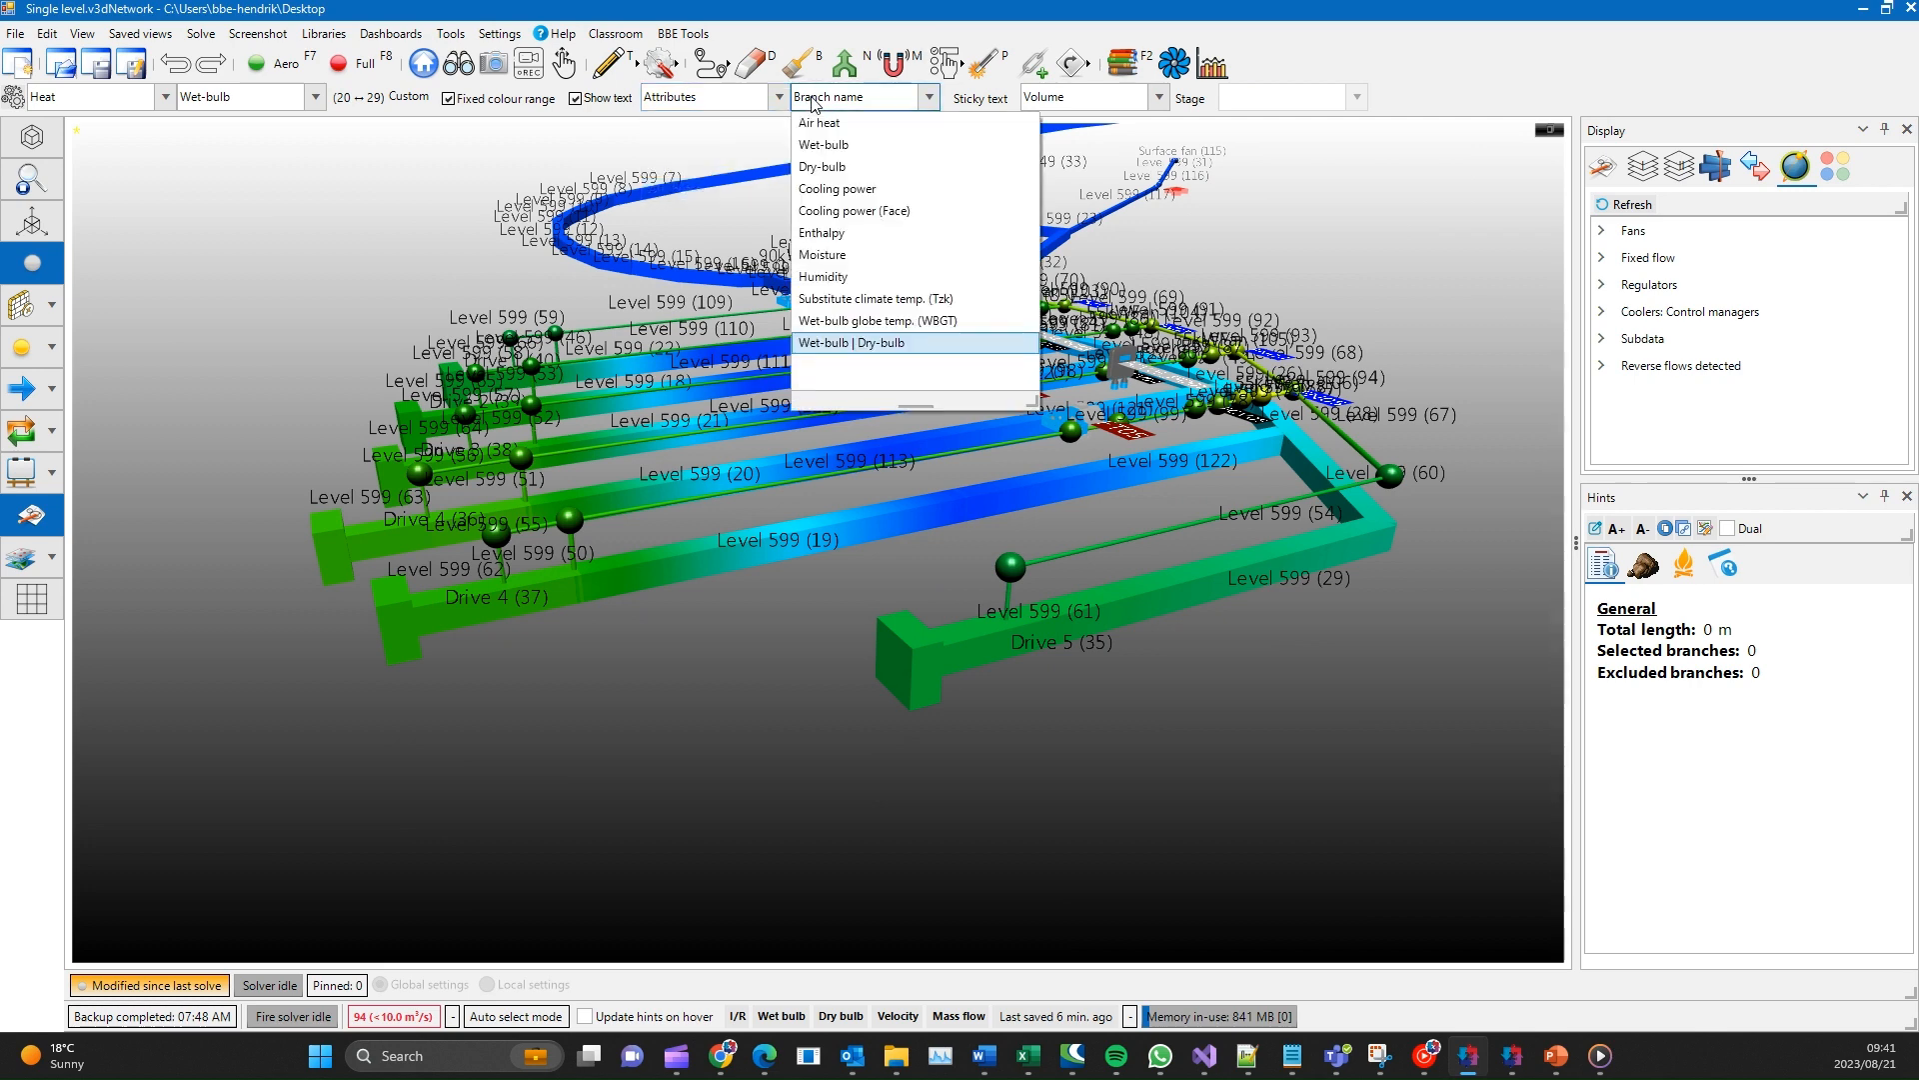
click(838, 211)
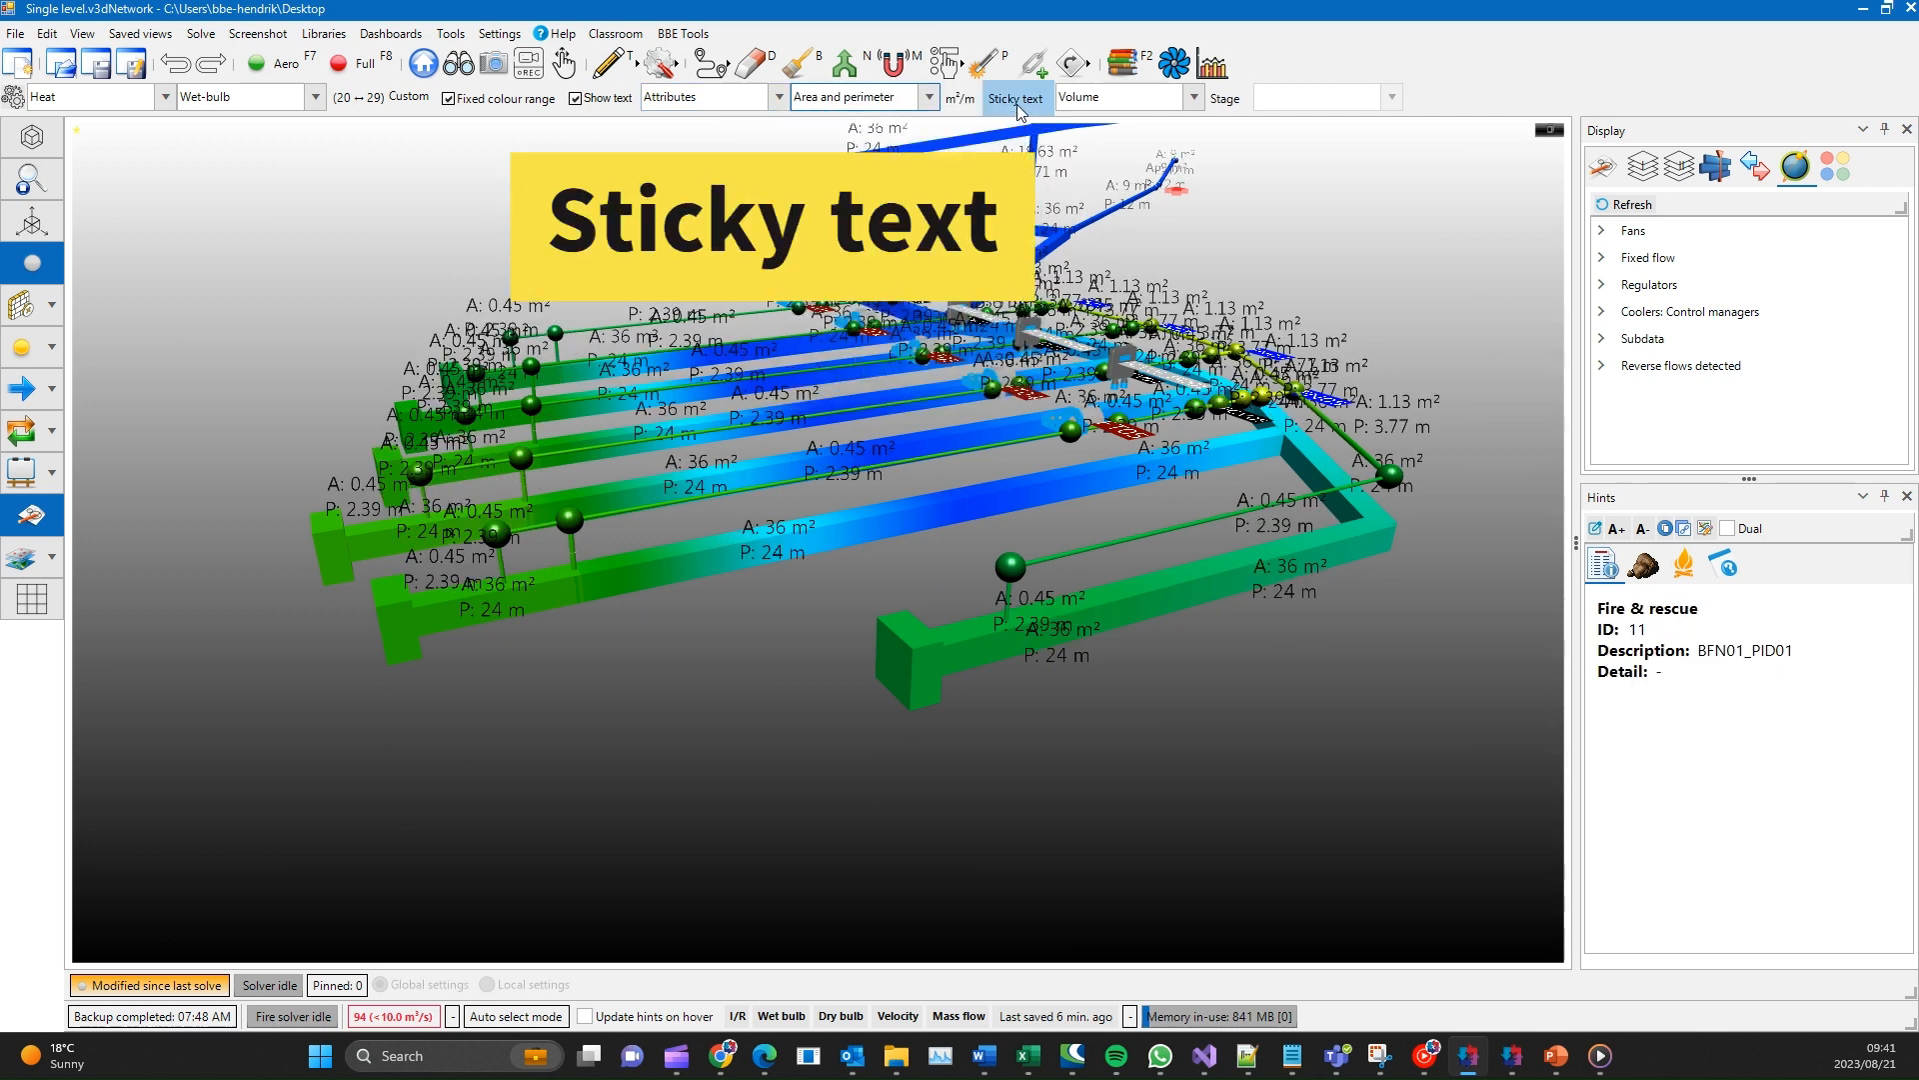
click(575, 98)
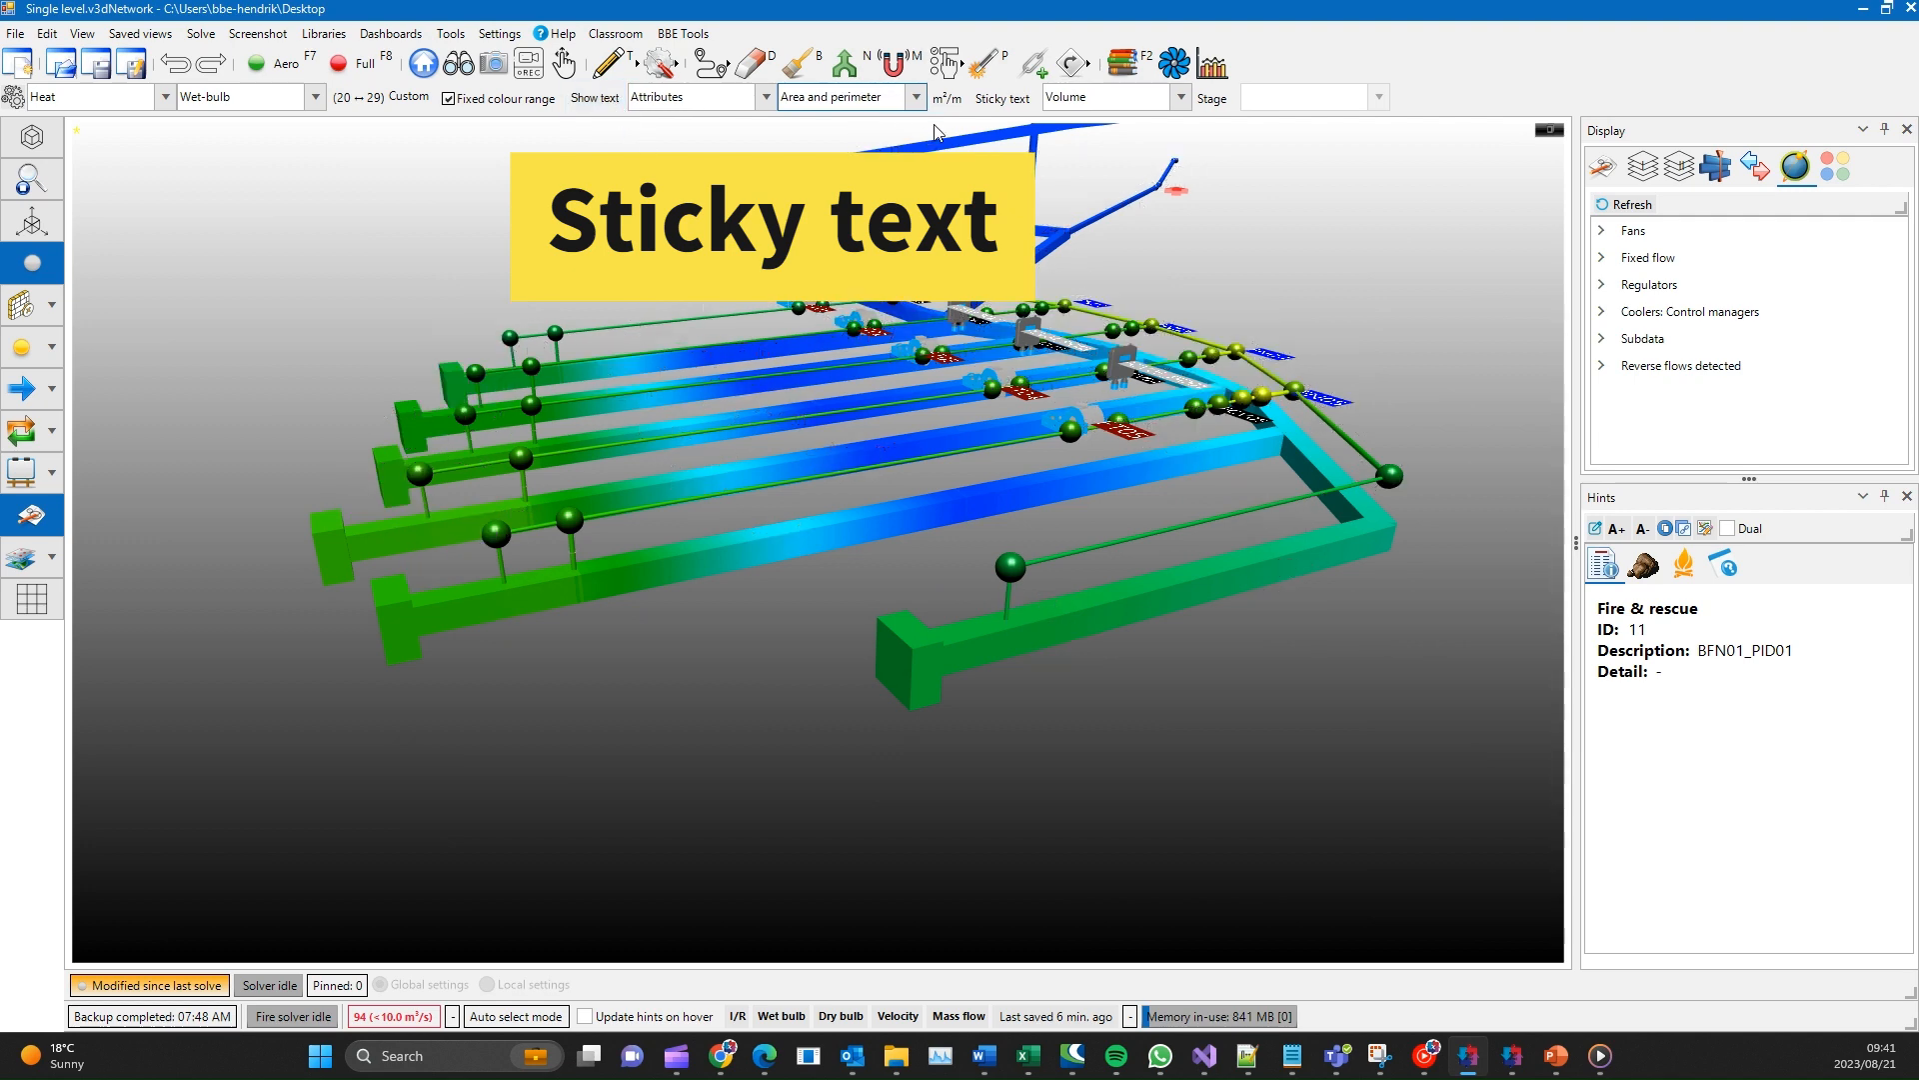
- Turn on sticky text and set it to show the production rate
click(994, 102)
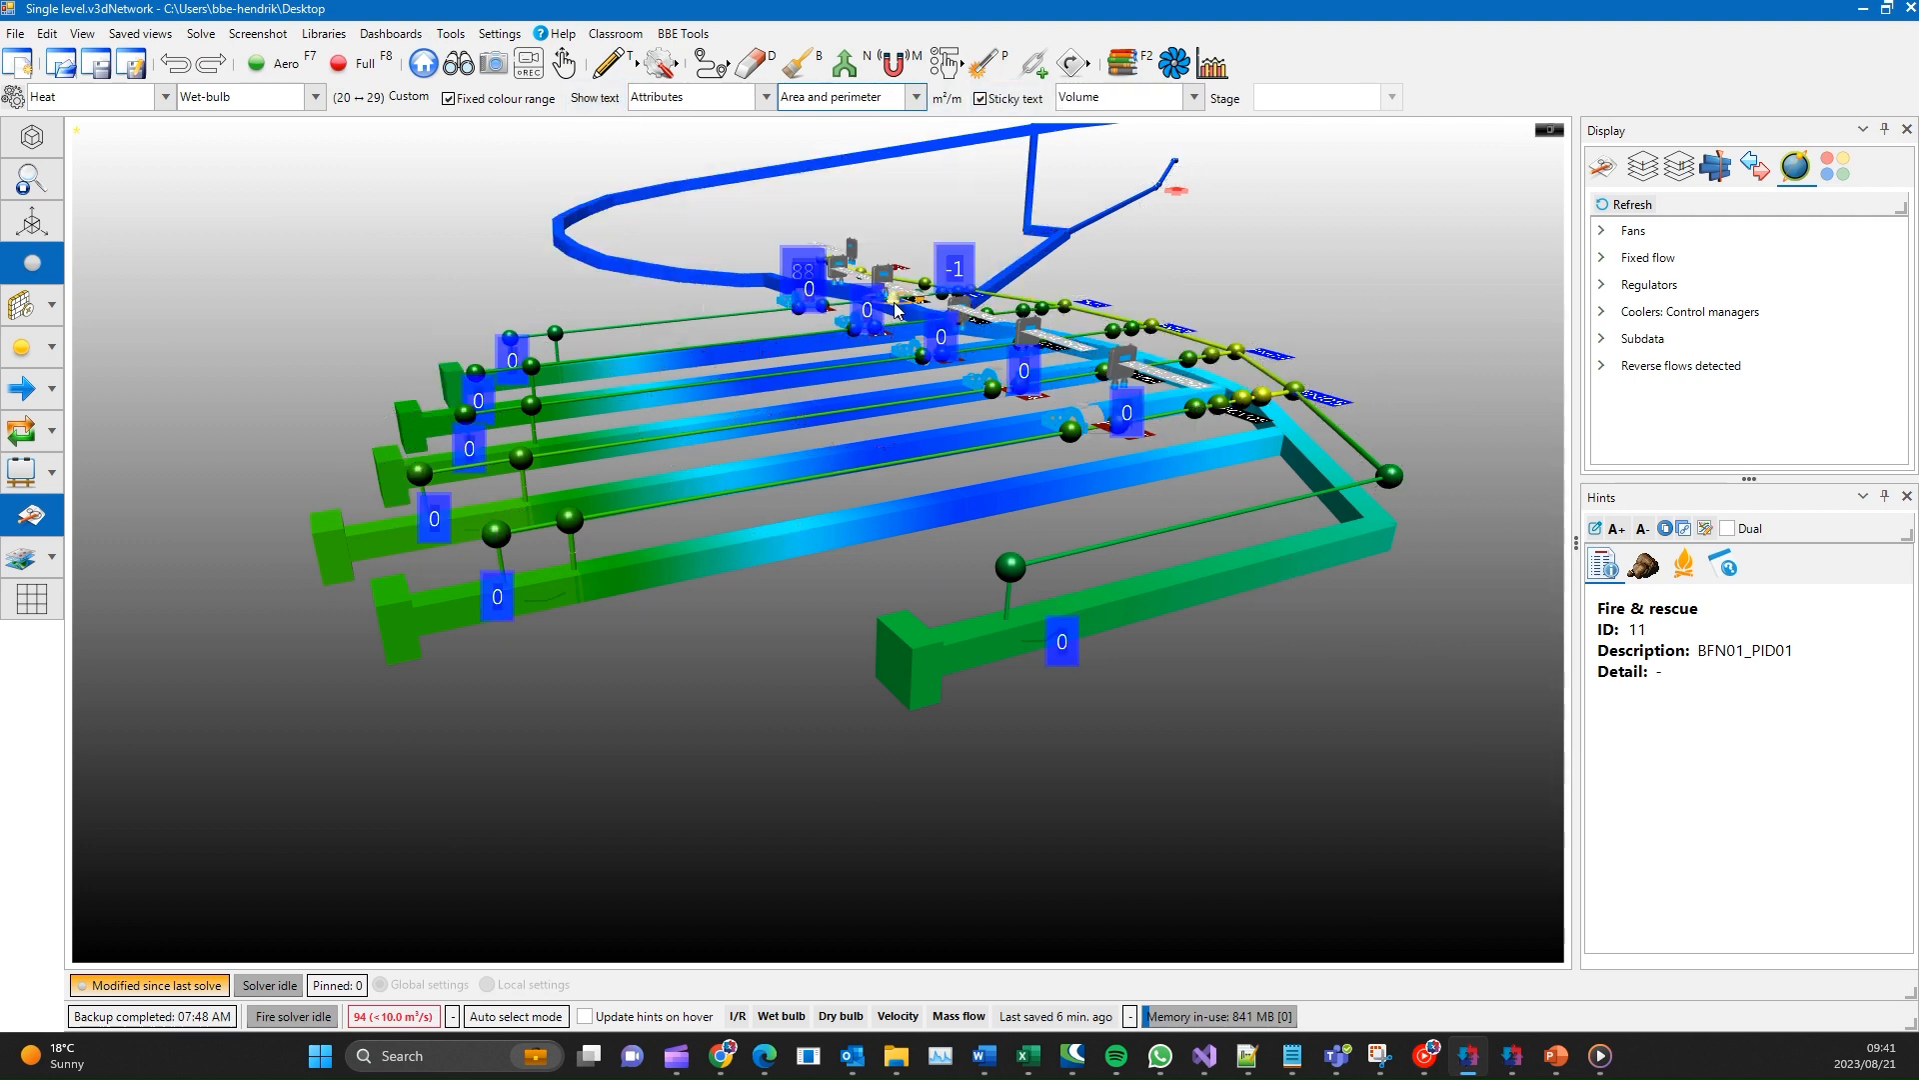
click(1160, 98)
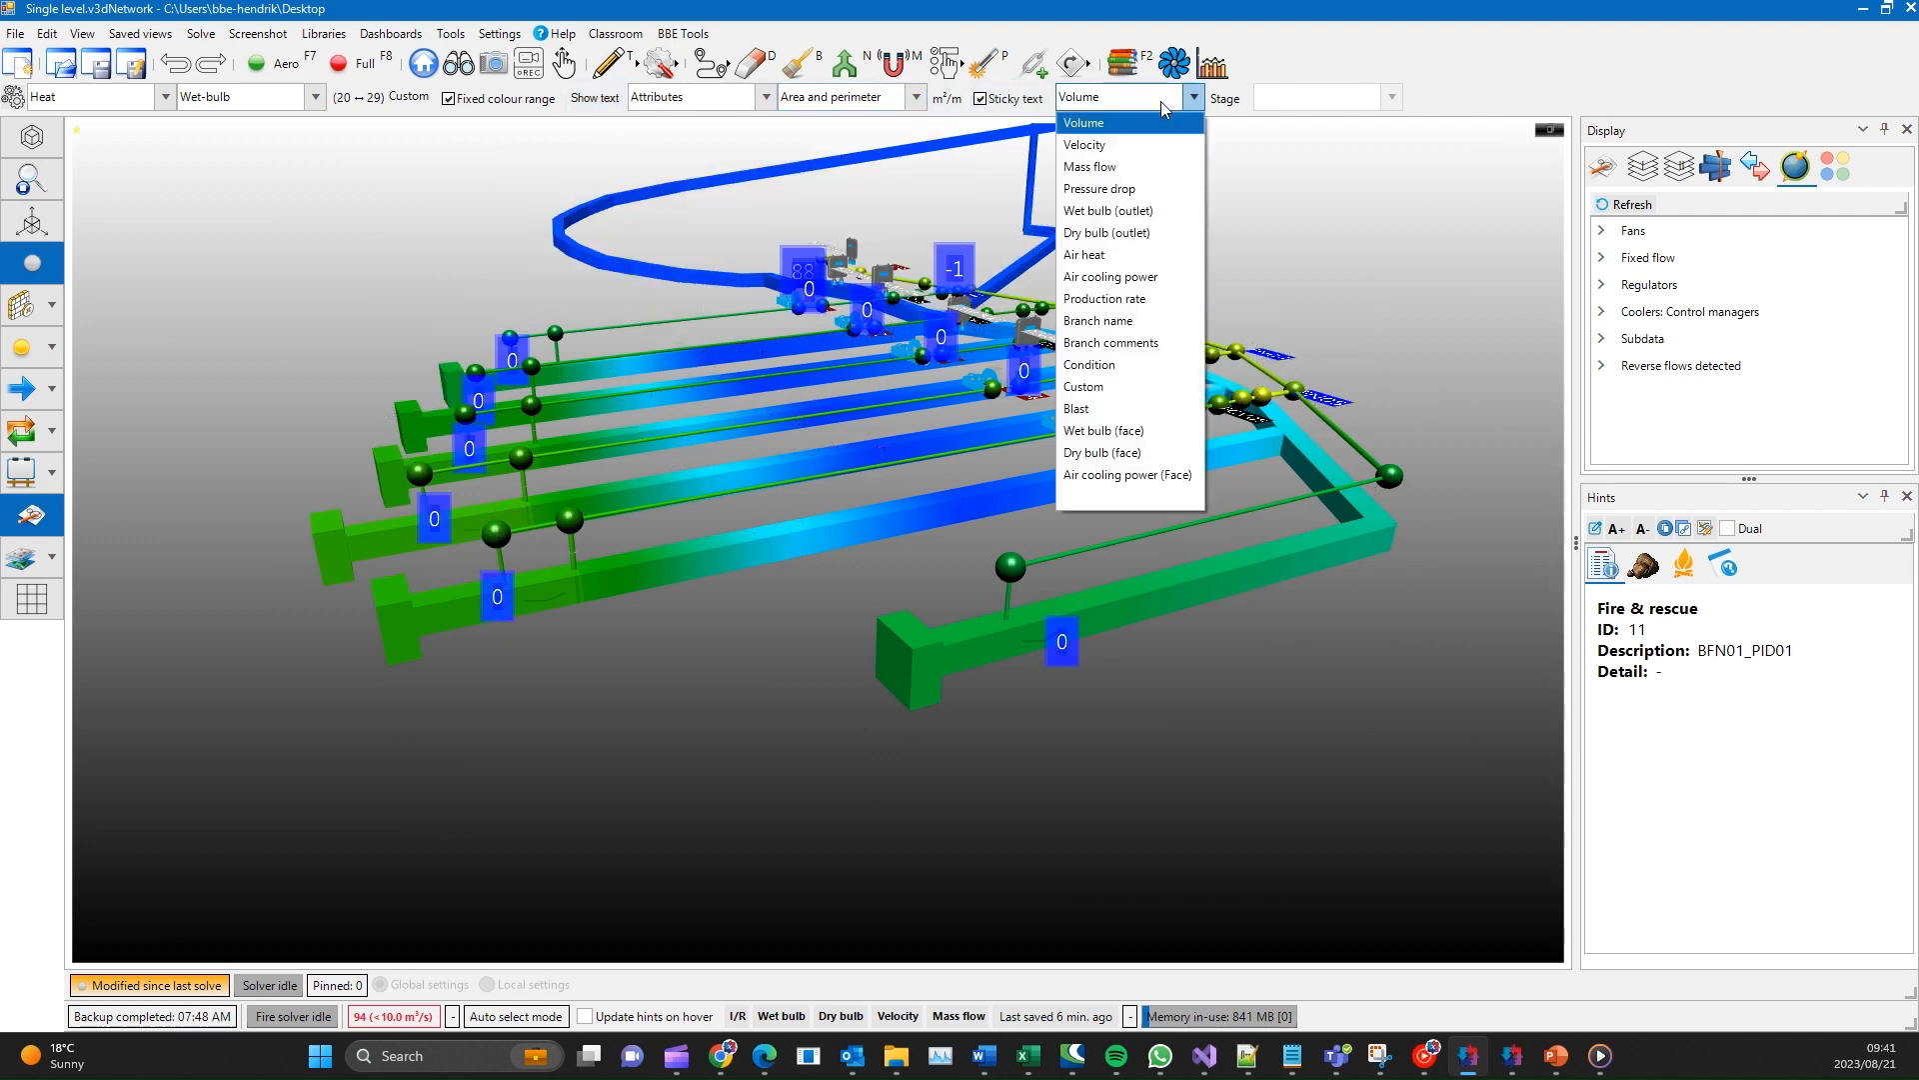
click(1143, 299)
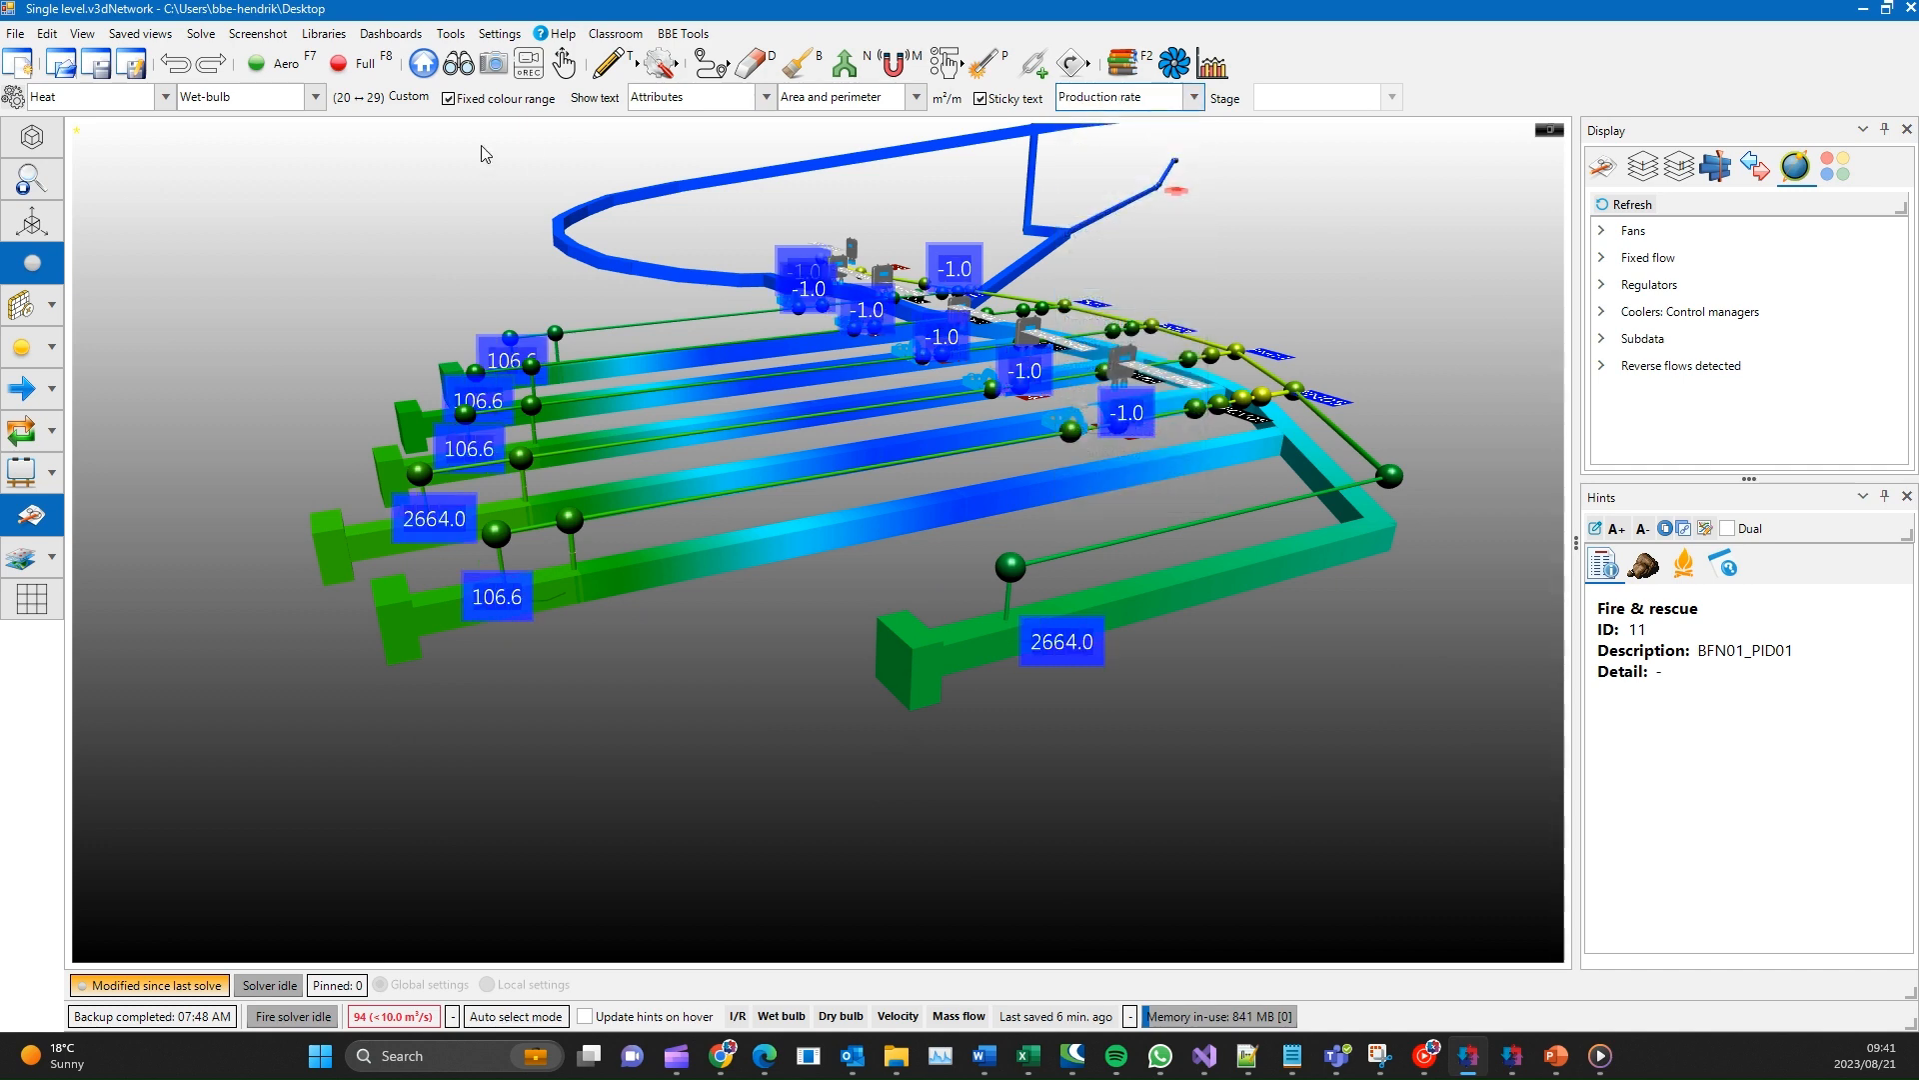
- Open the sticky text list view, look through the monitored branches, and close the list
click(82, 33)
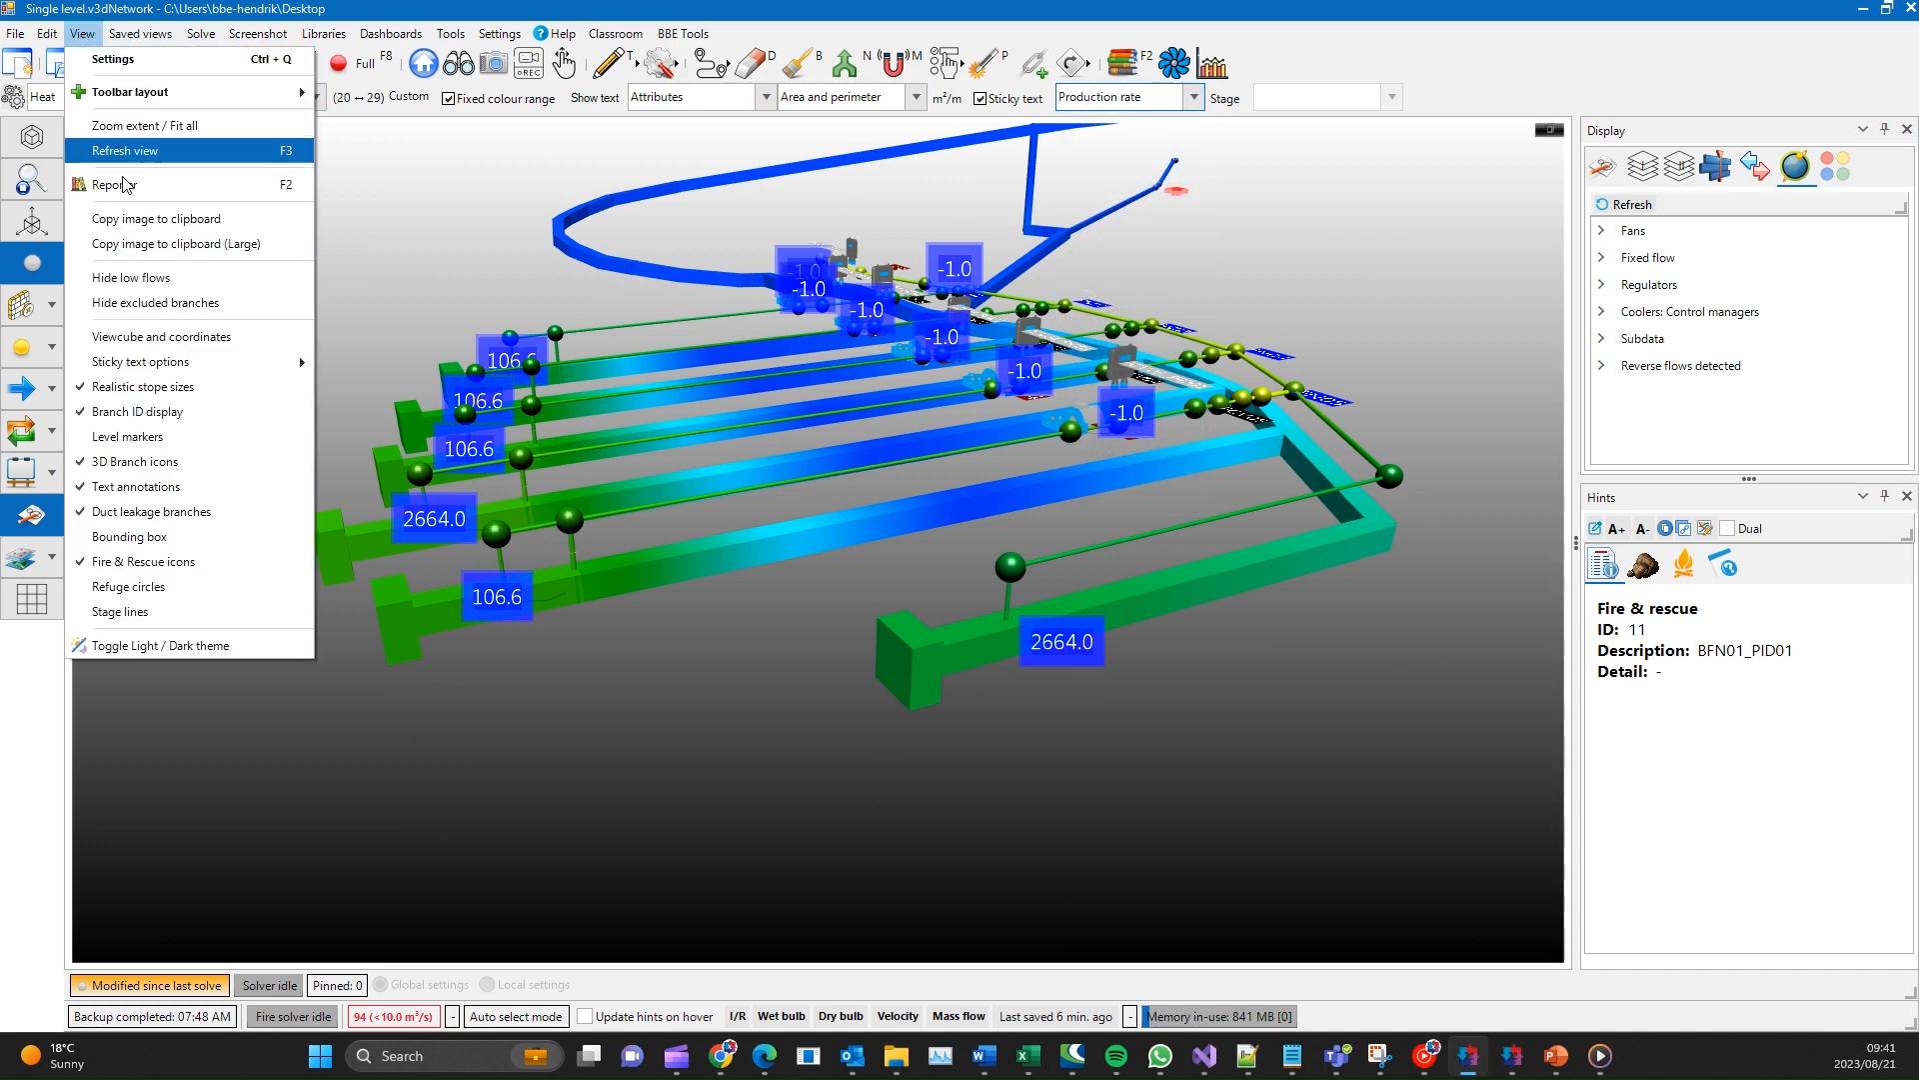
mouse_move(290, 361)
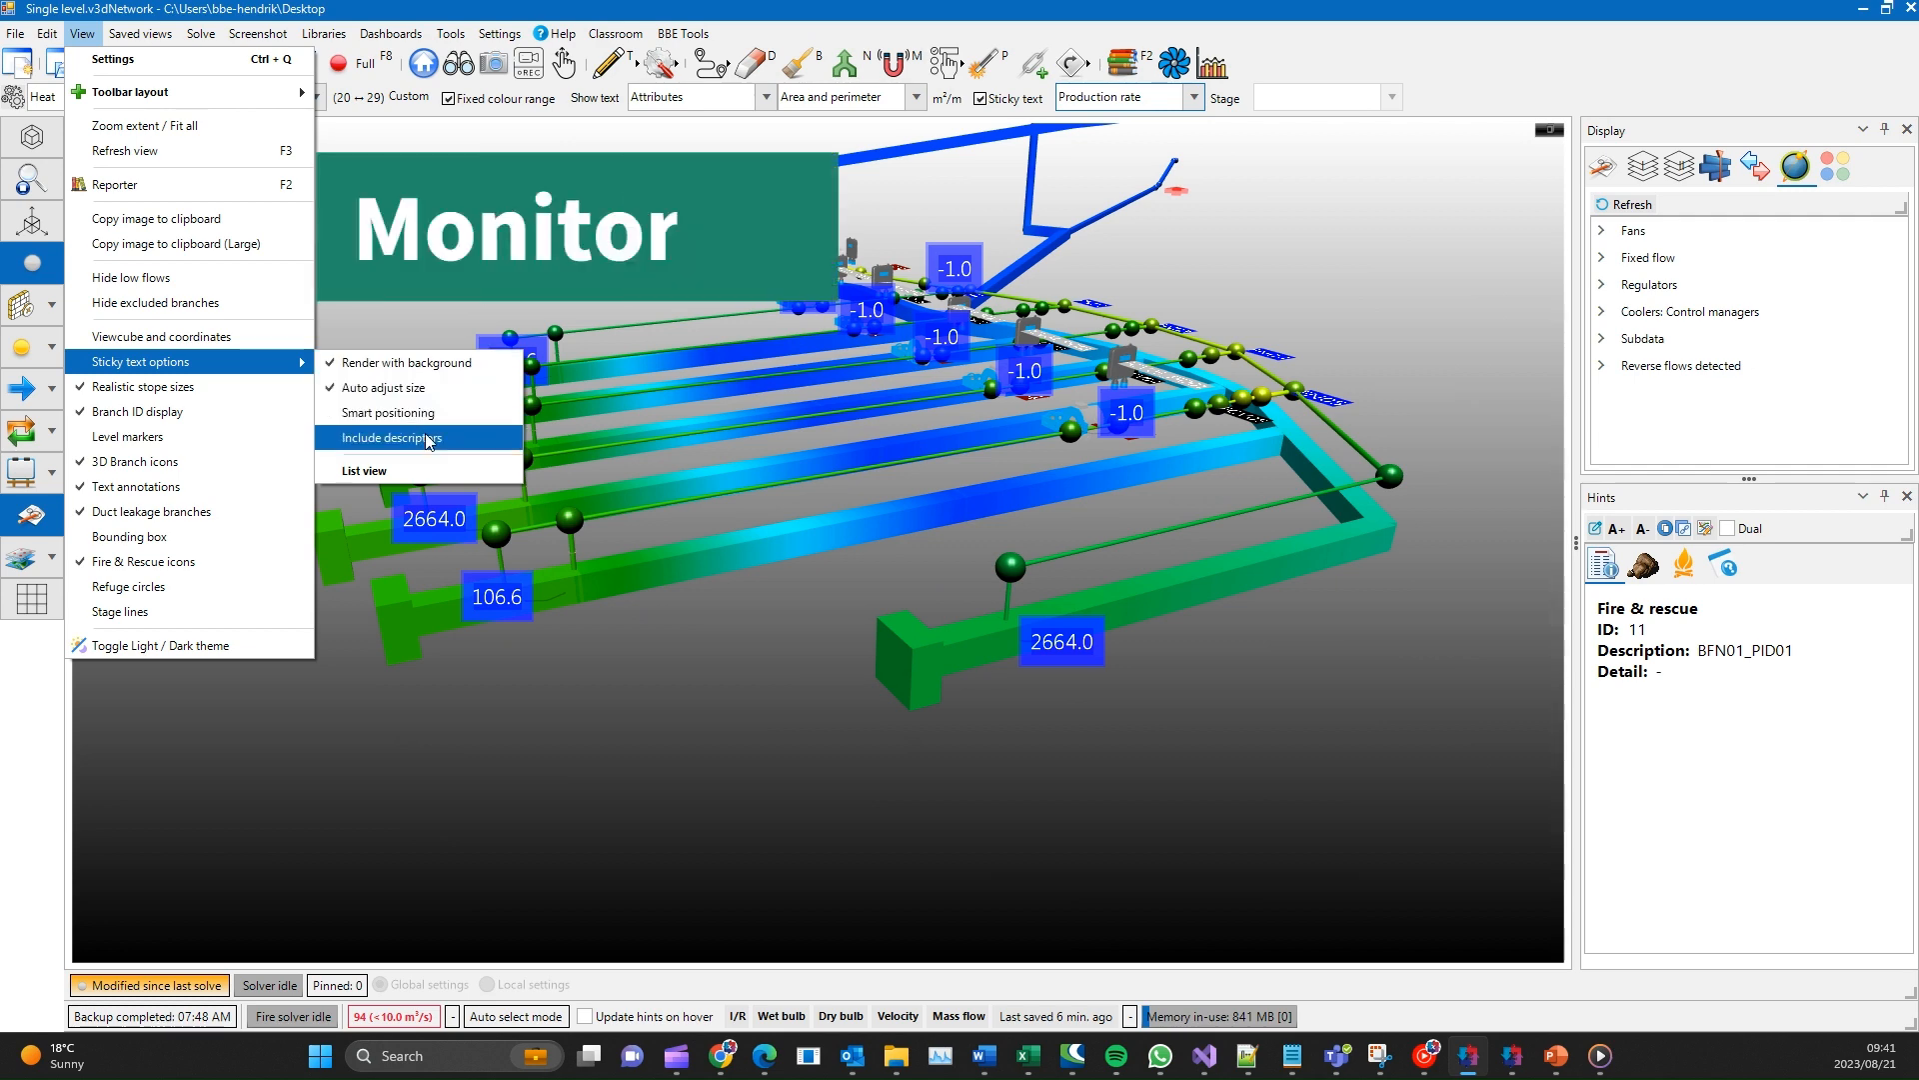
click(418, 478)
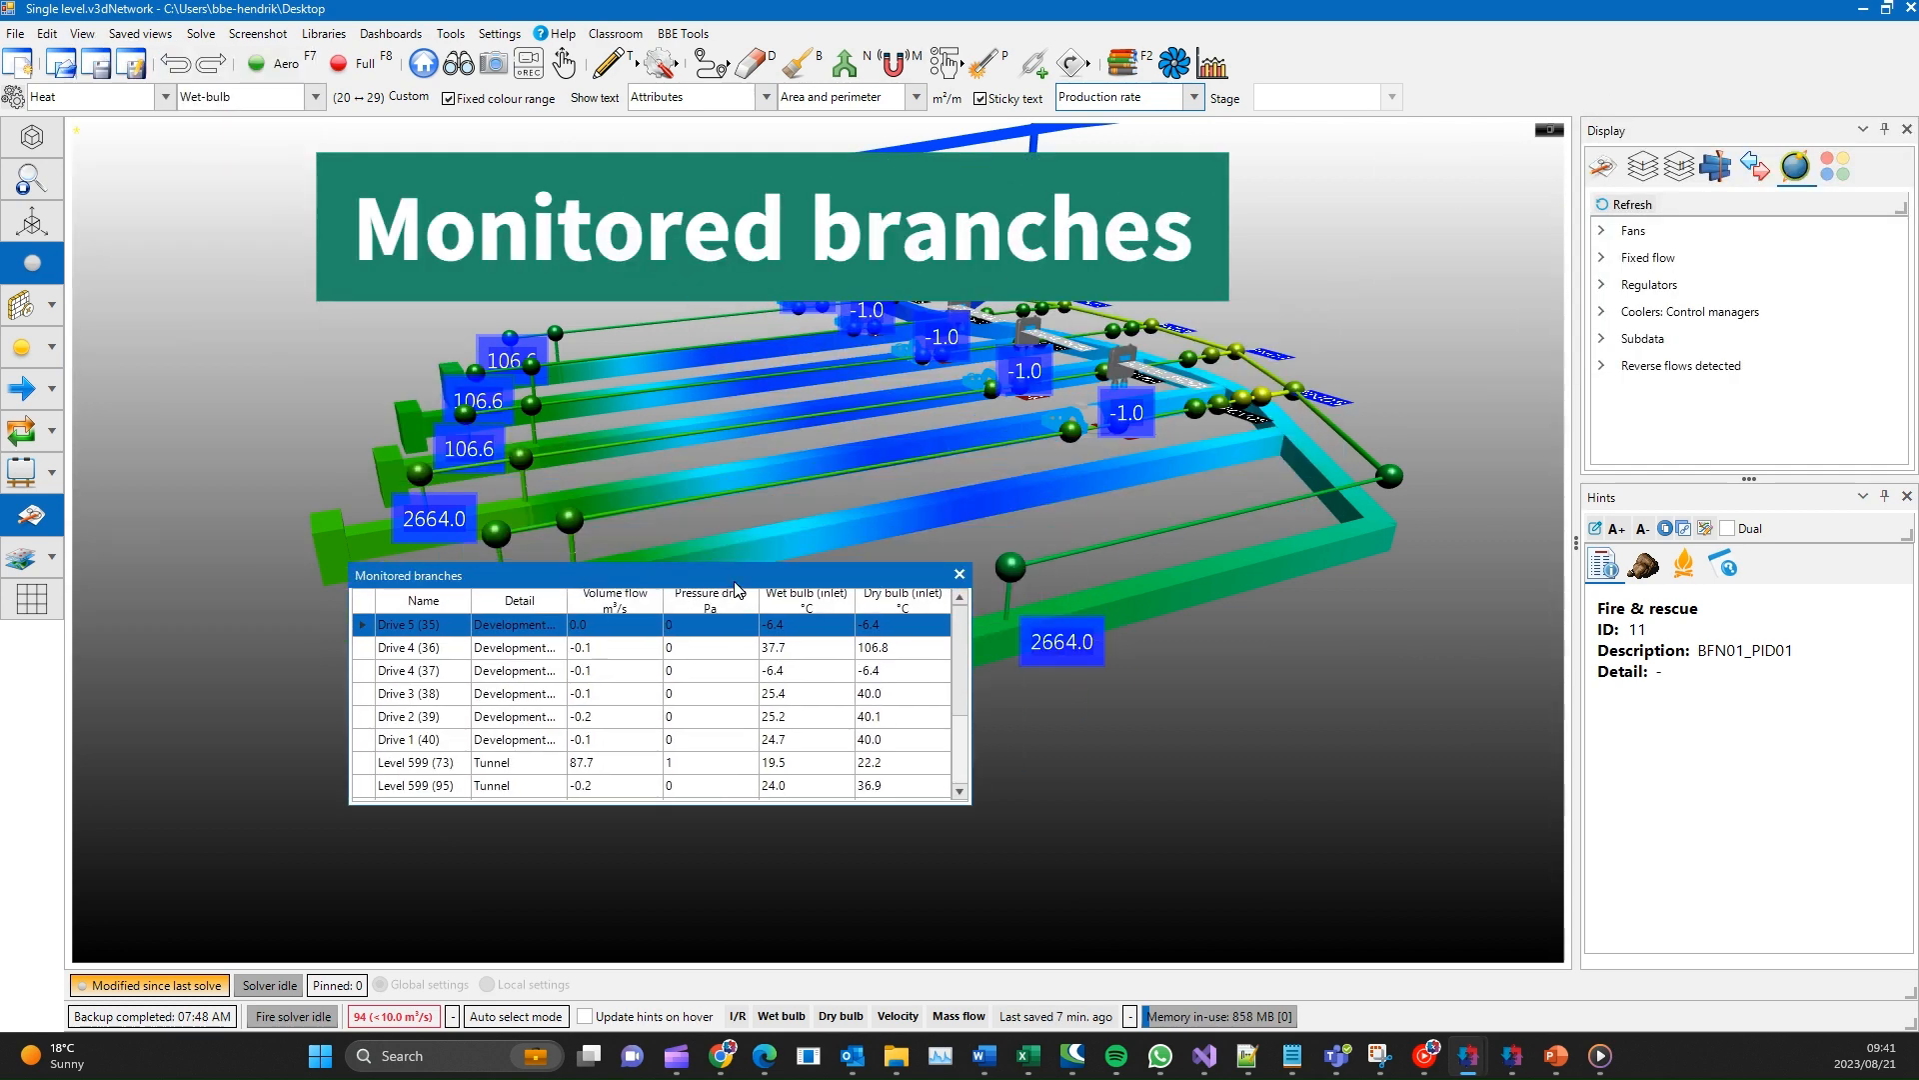
scroll(559, 700, down, 5)
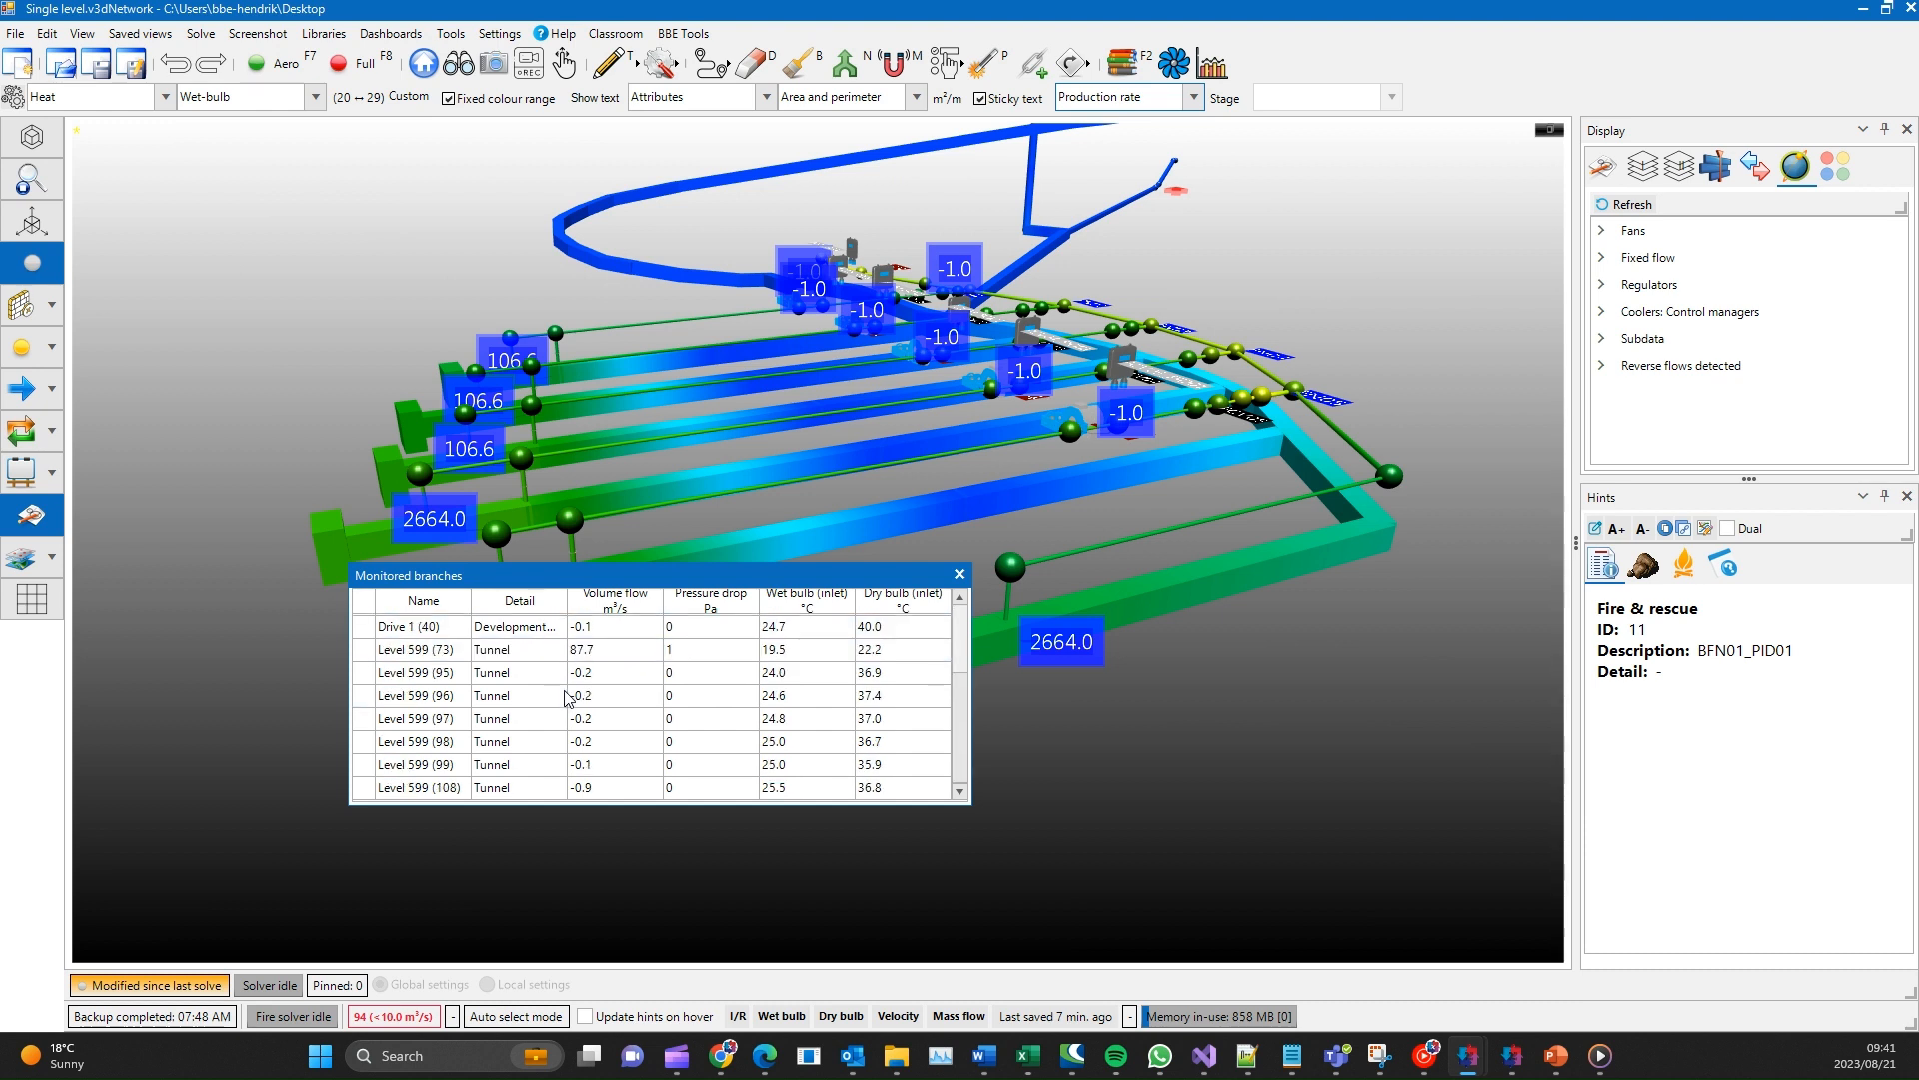
scroll(588, 747, up, 3)
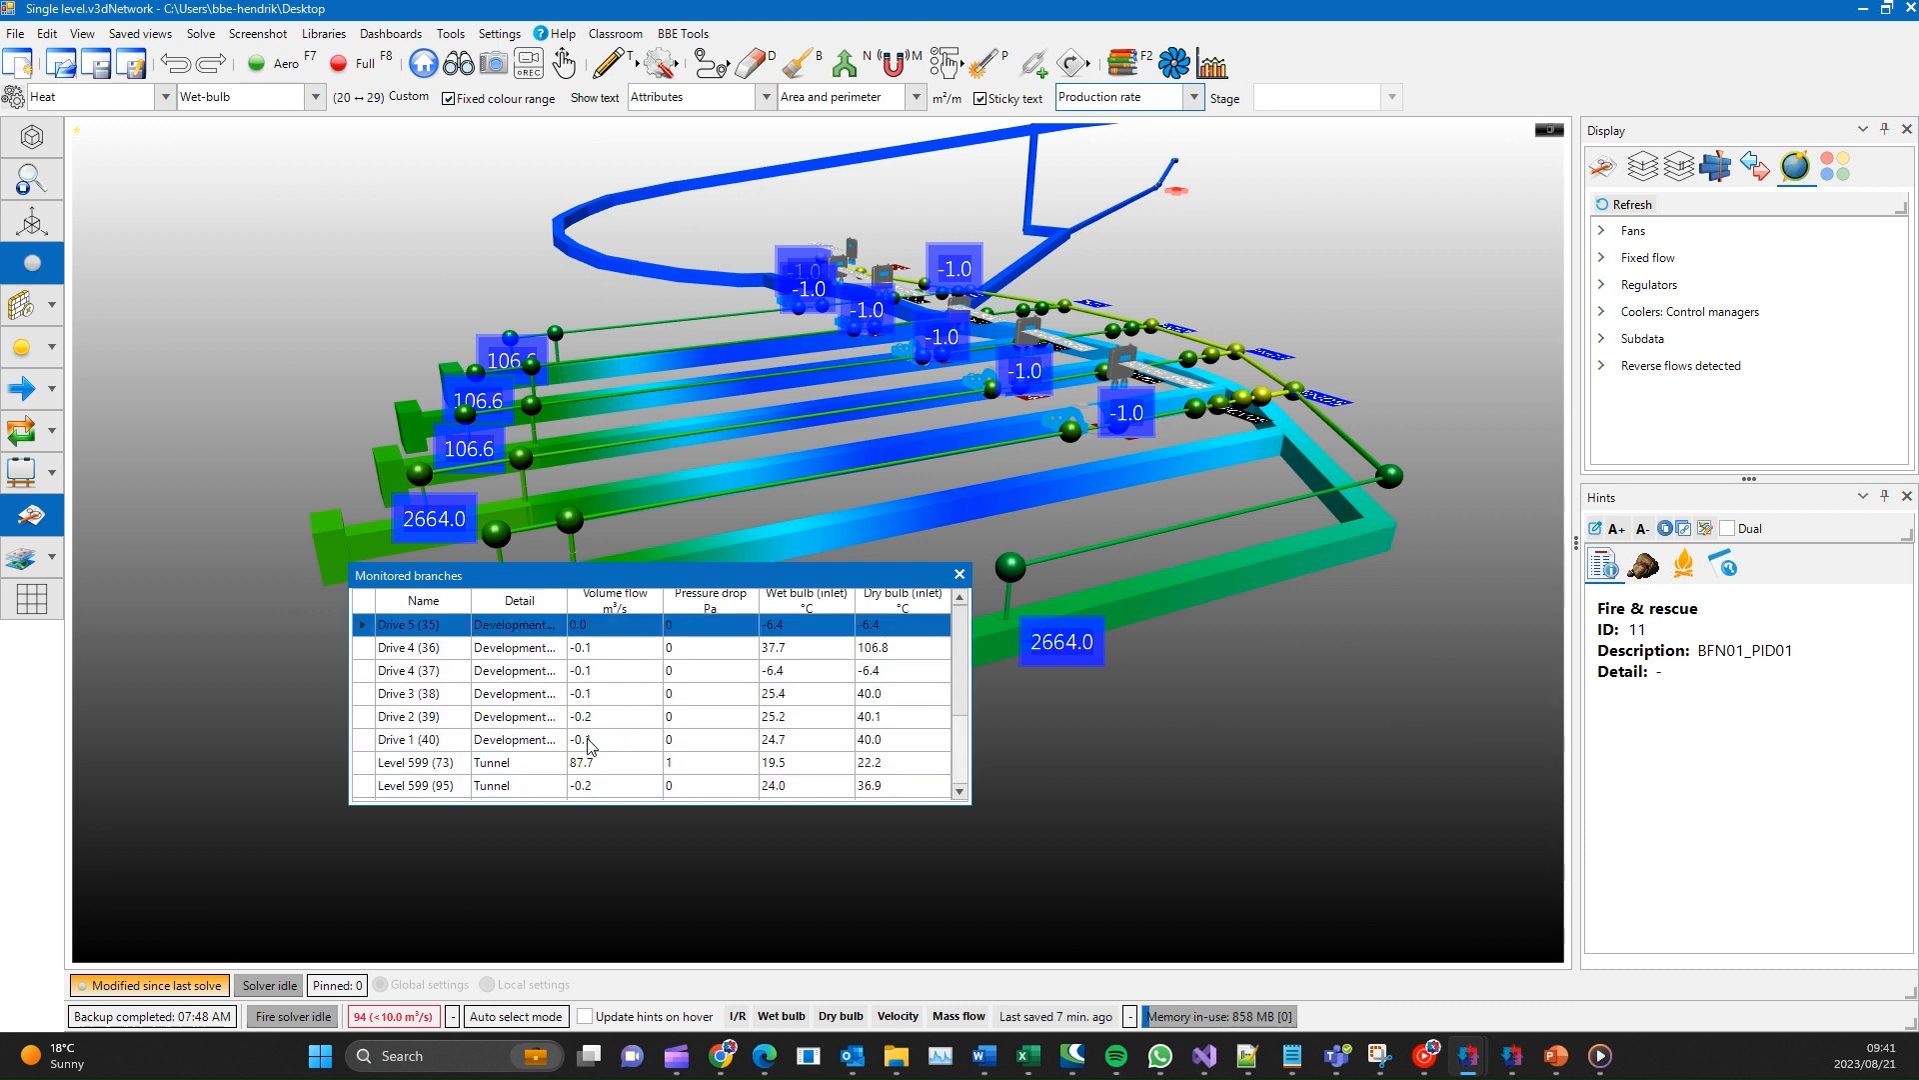
click(959, 575)
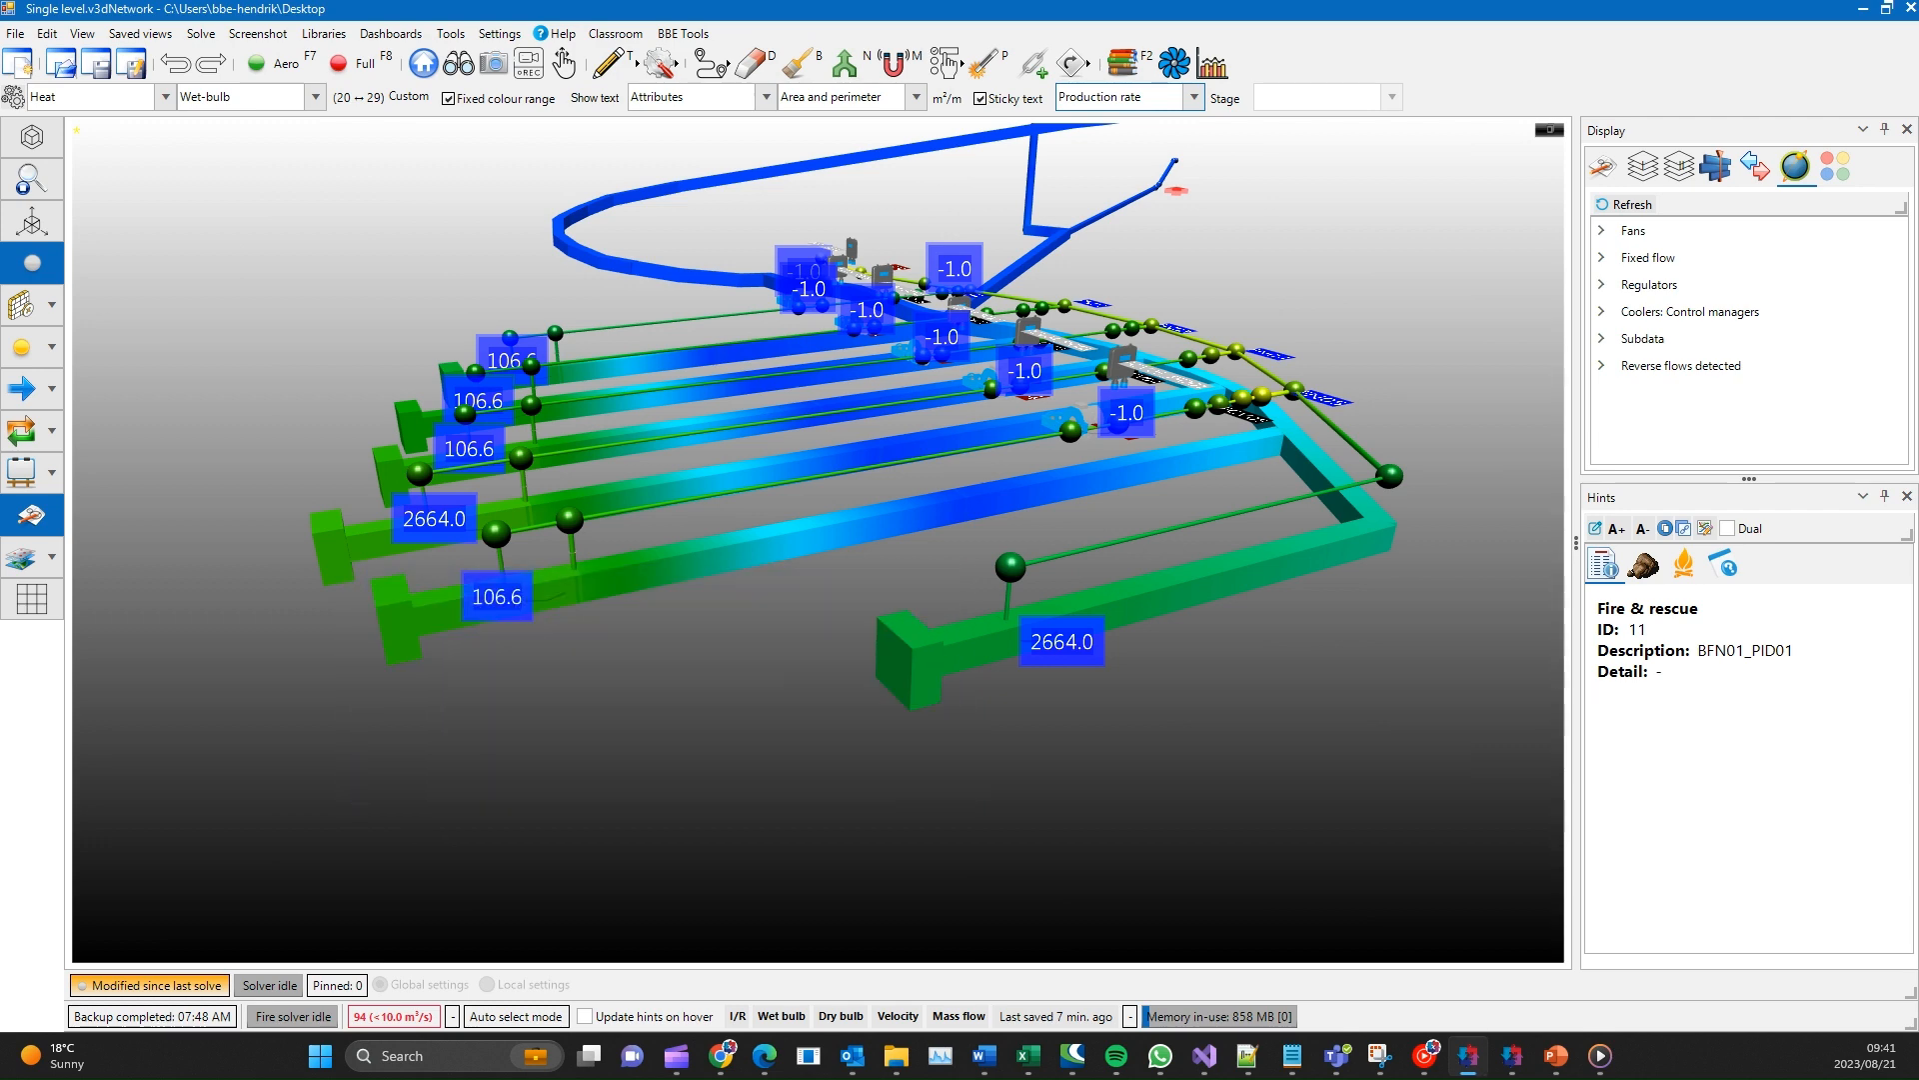
- Try the Right-aligned toolbar layout and replace it with Right-tabbed
click(82, 33)
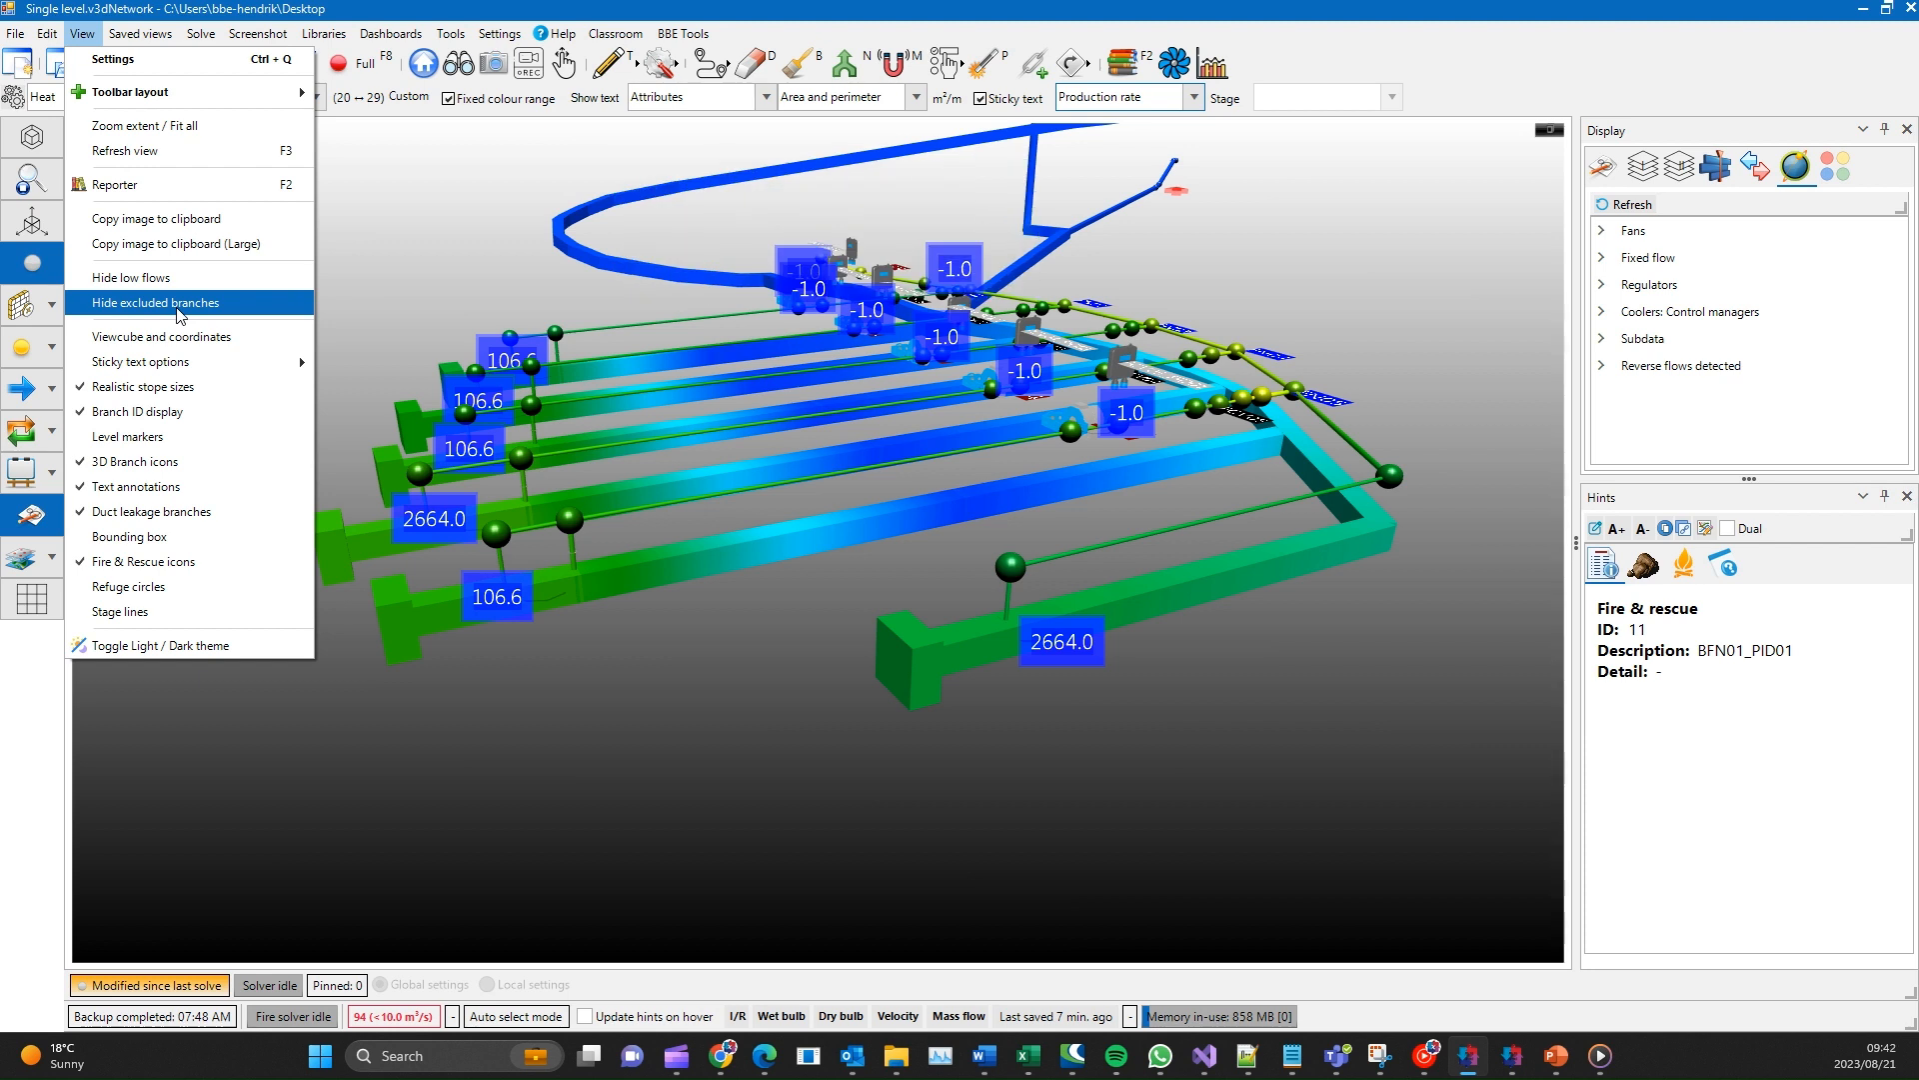
mouse_move(165, 106)
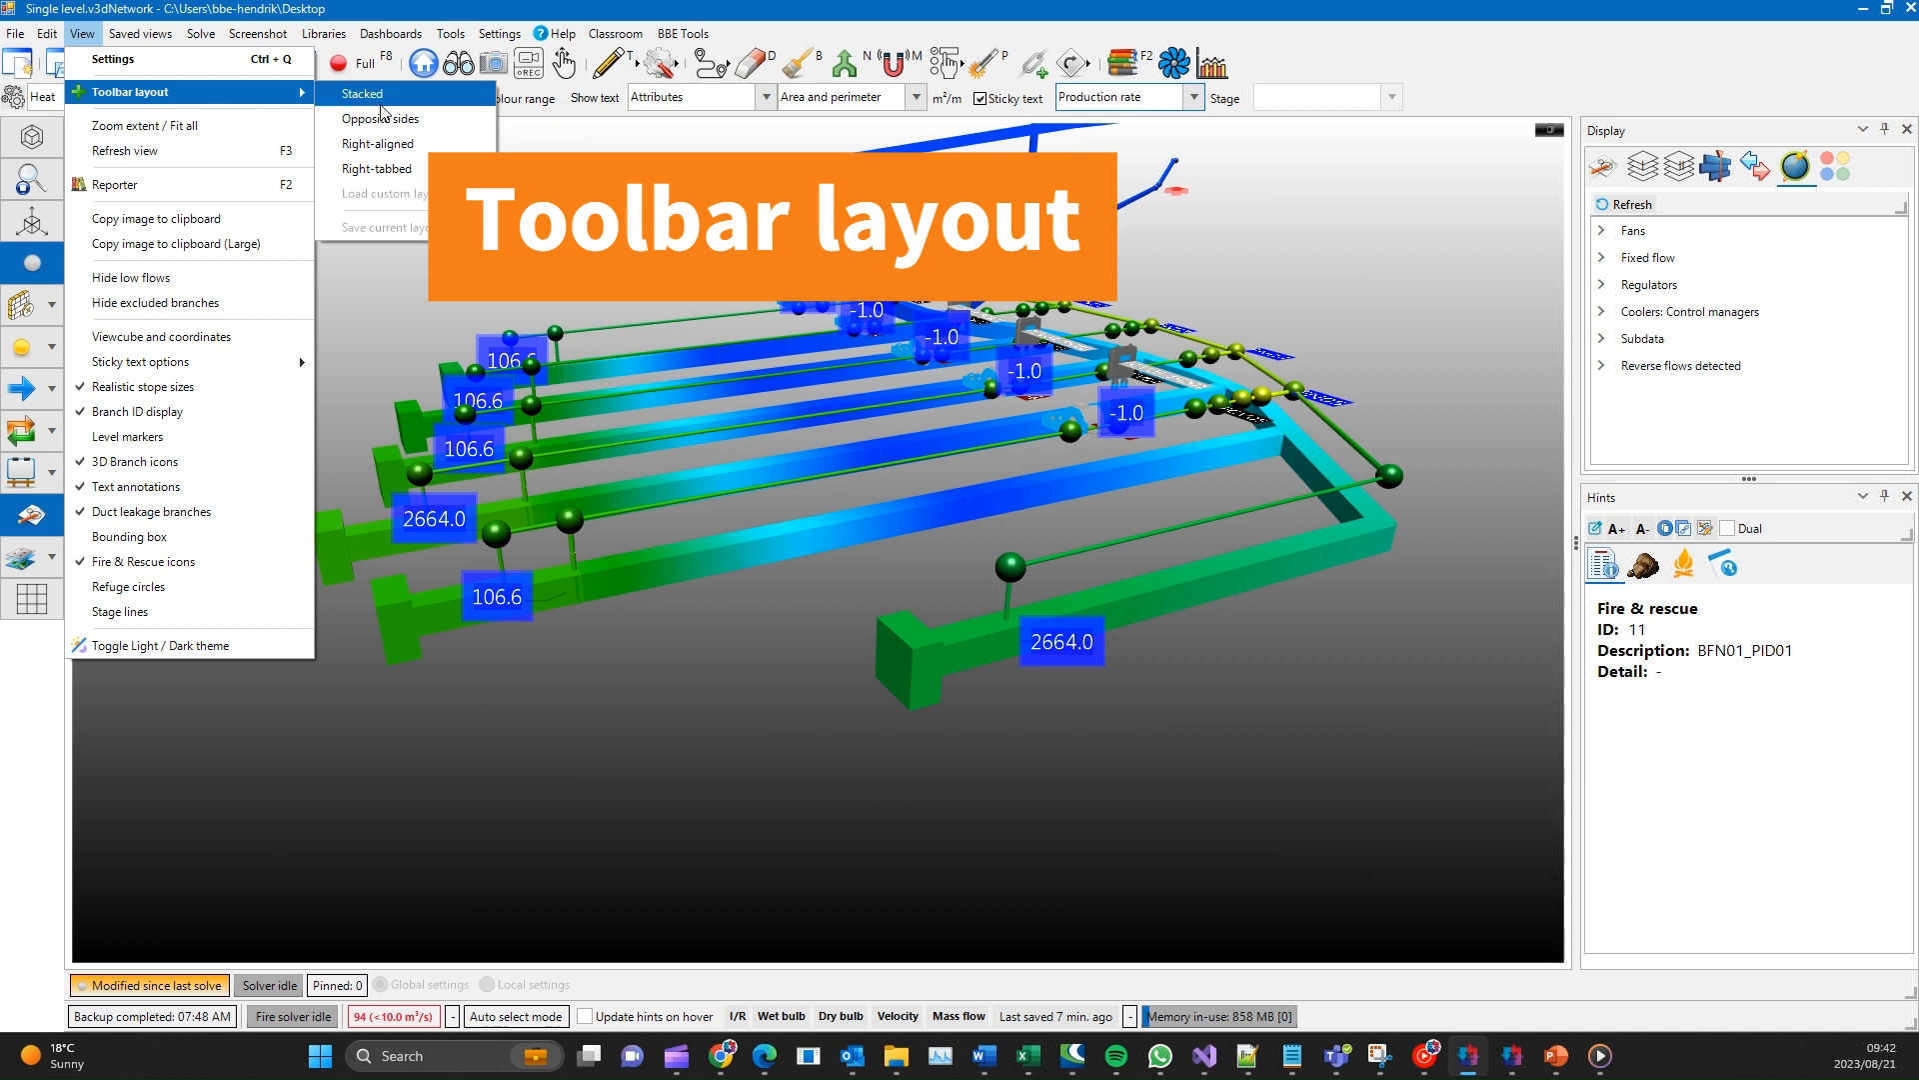
click(378, 143)
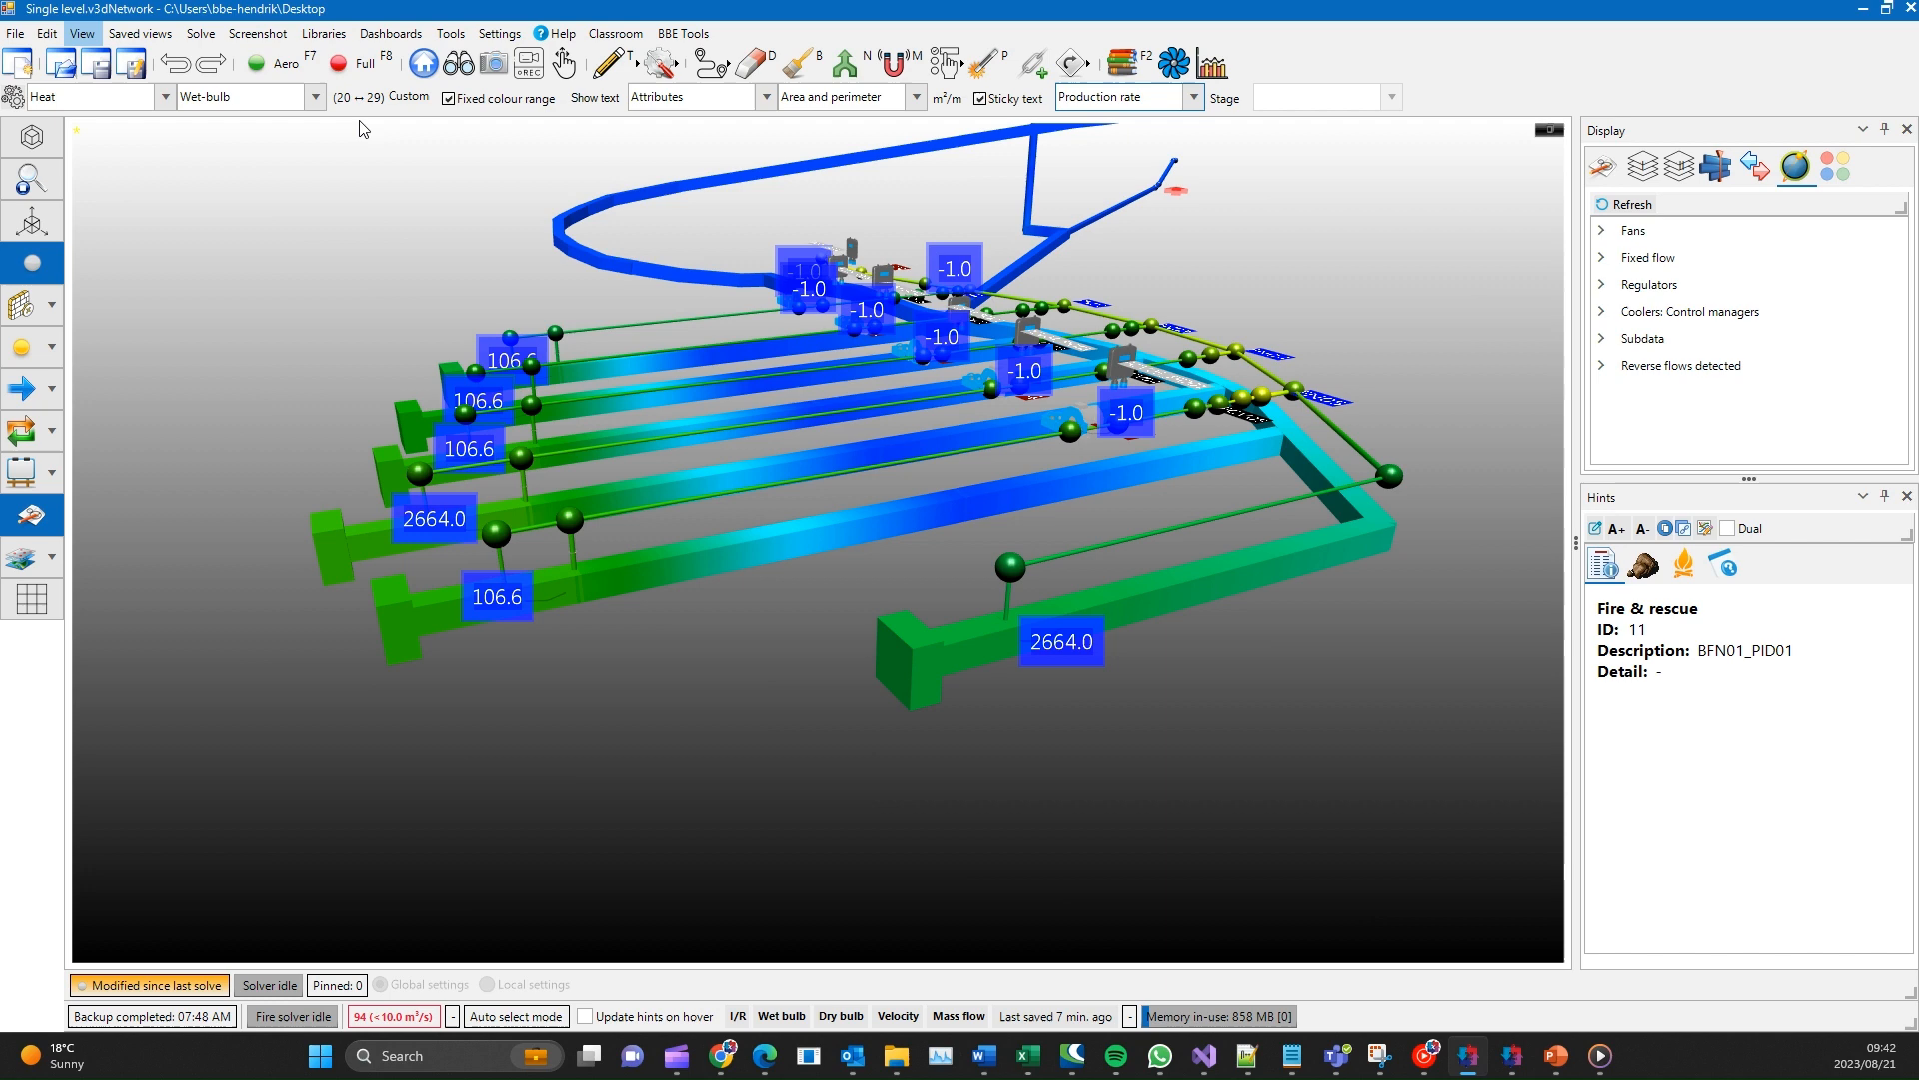
click(82, 33)
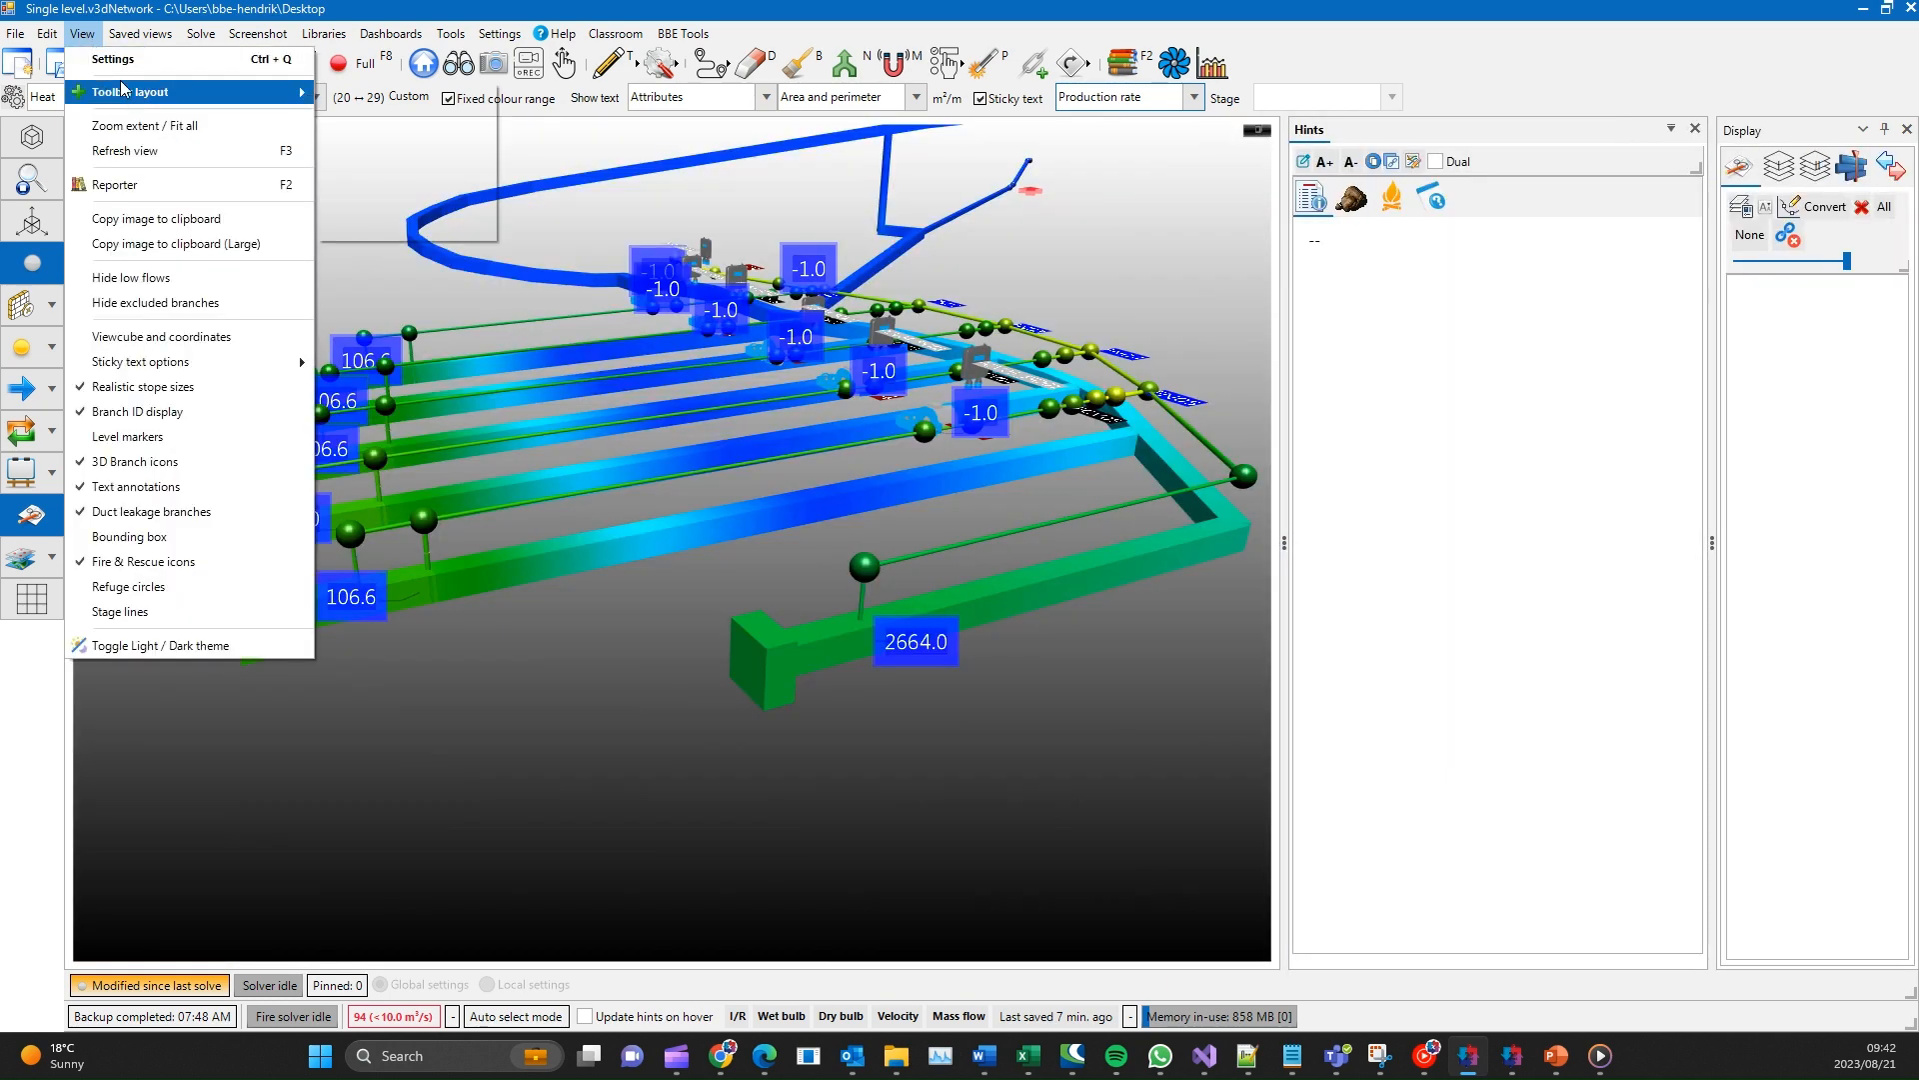
click(412, 170)
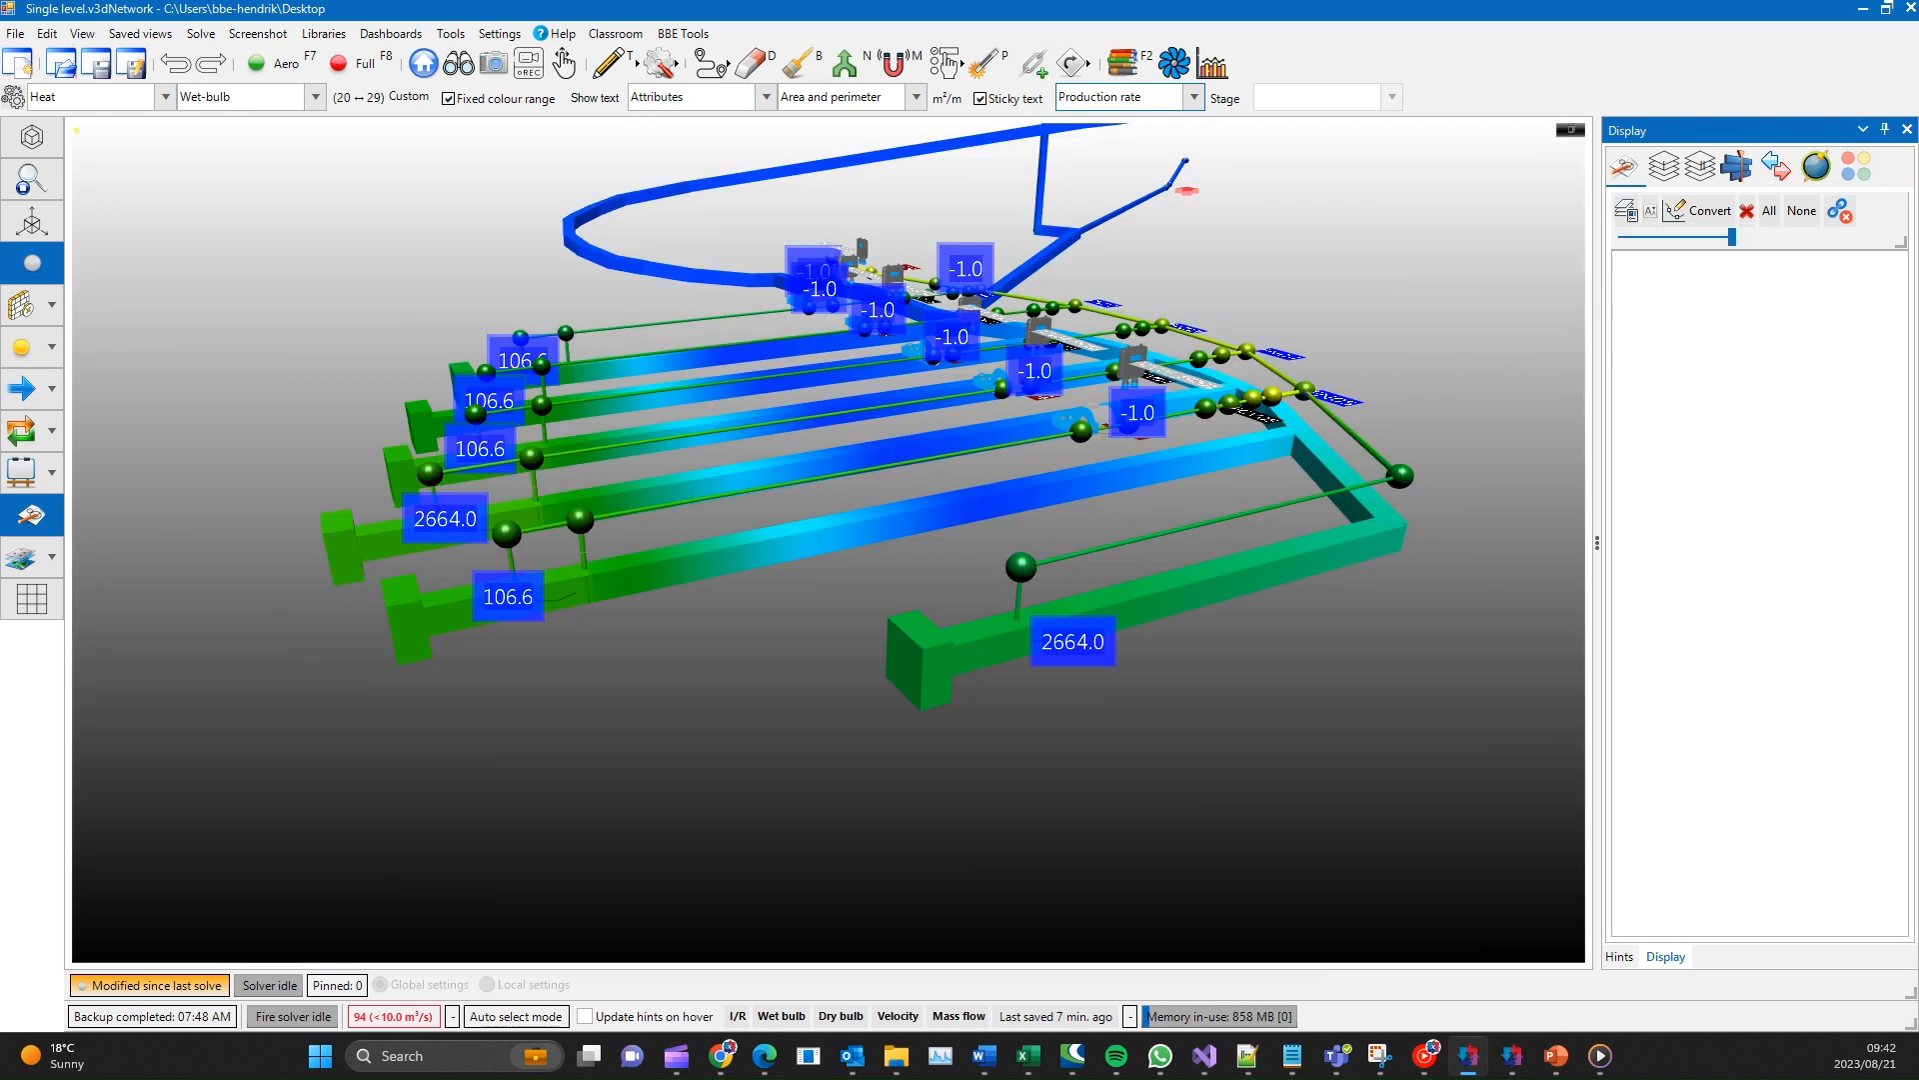
- Switch between the tabbed Hints and Display panels, close Display, and change to the toolbar layout that stacks Display above Hints
click(1627, 959)
click(1663, 957)
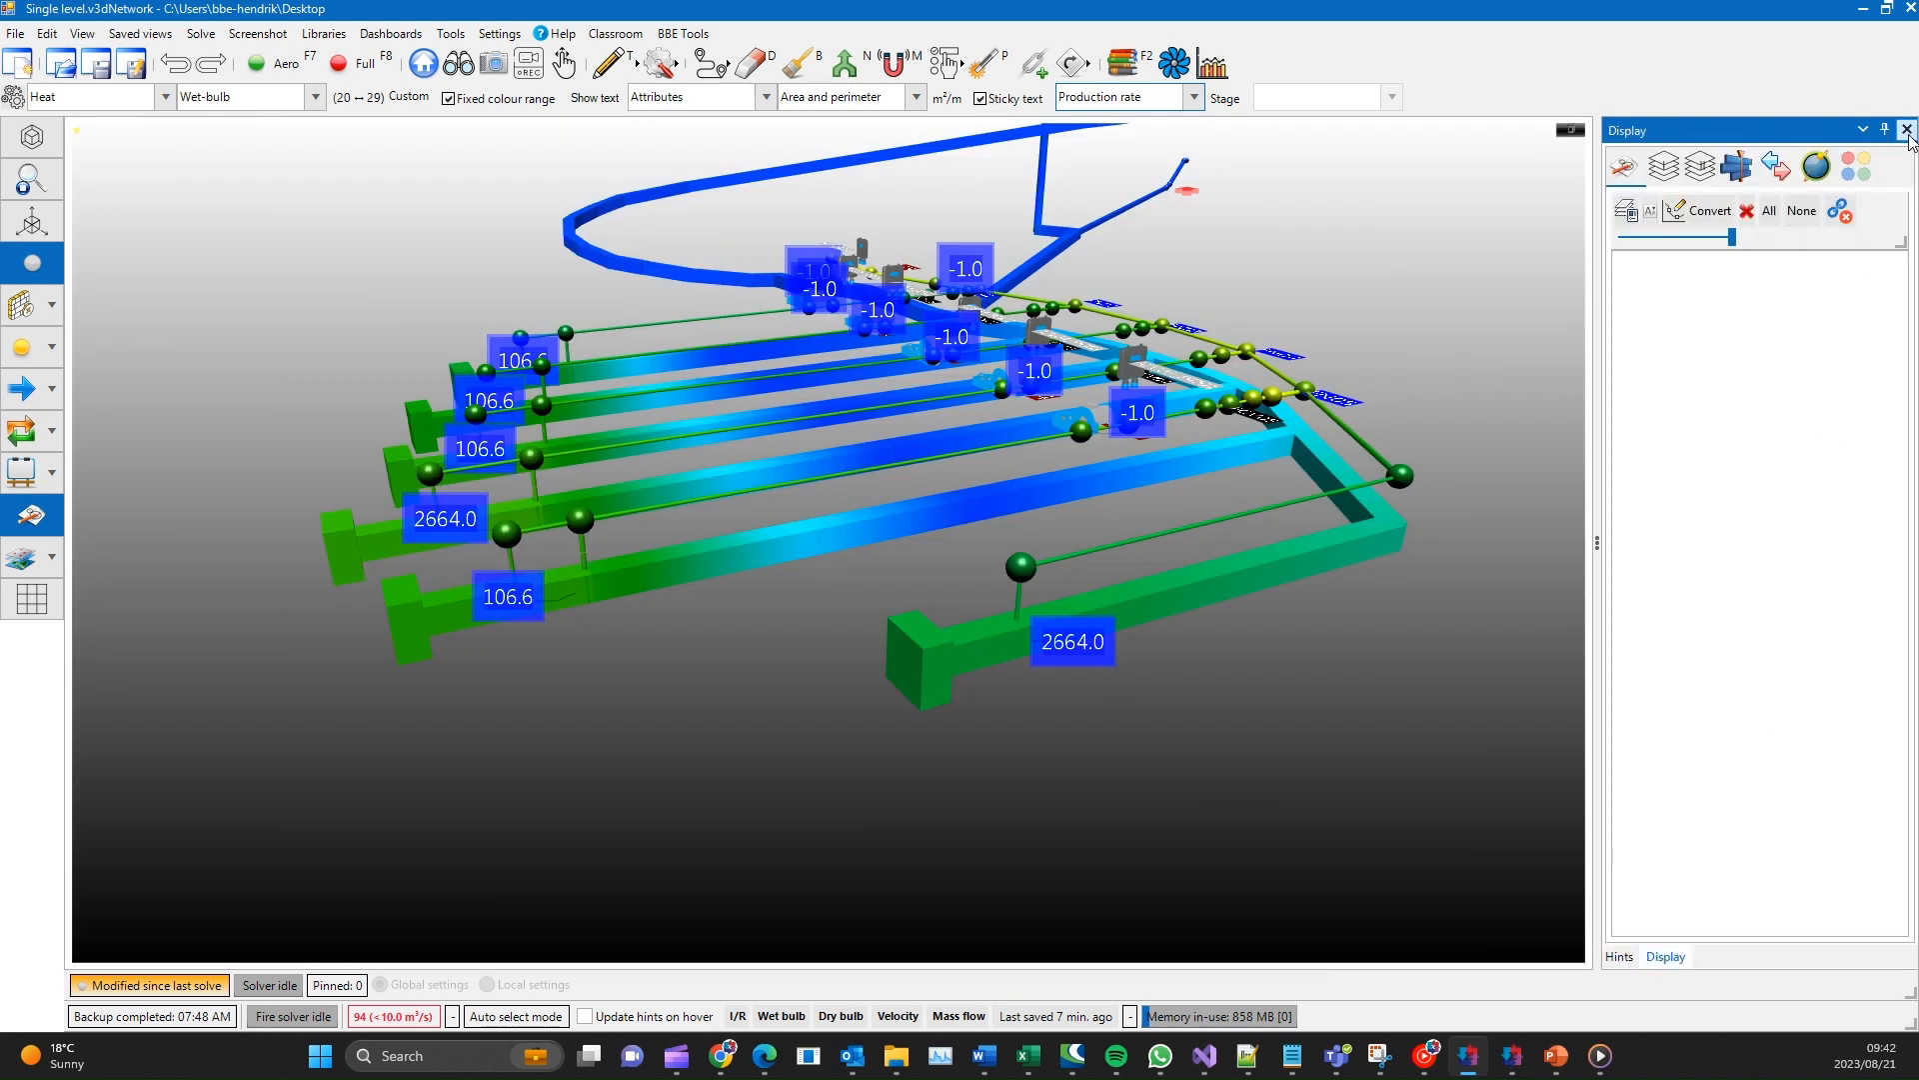
click(1907, 129)
click(84, 37)
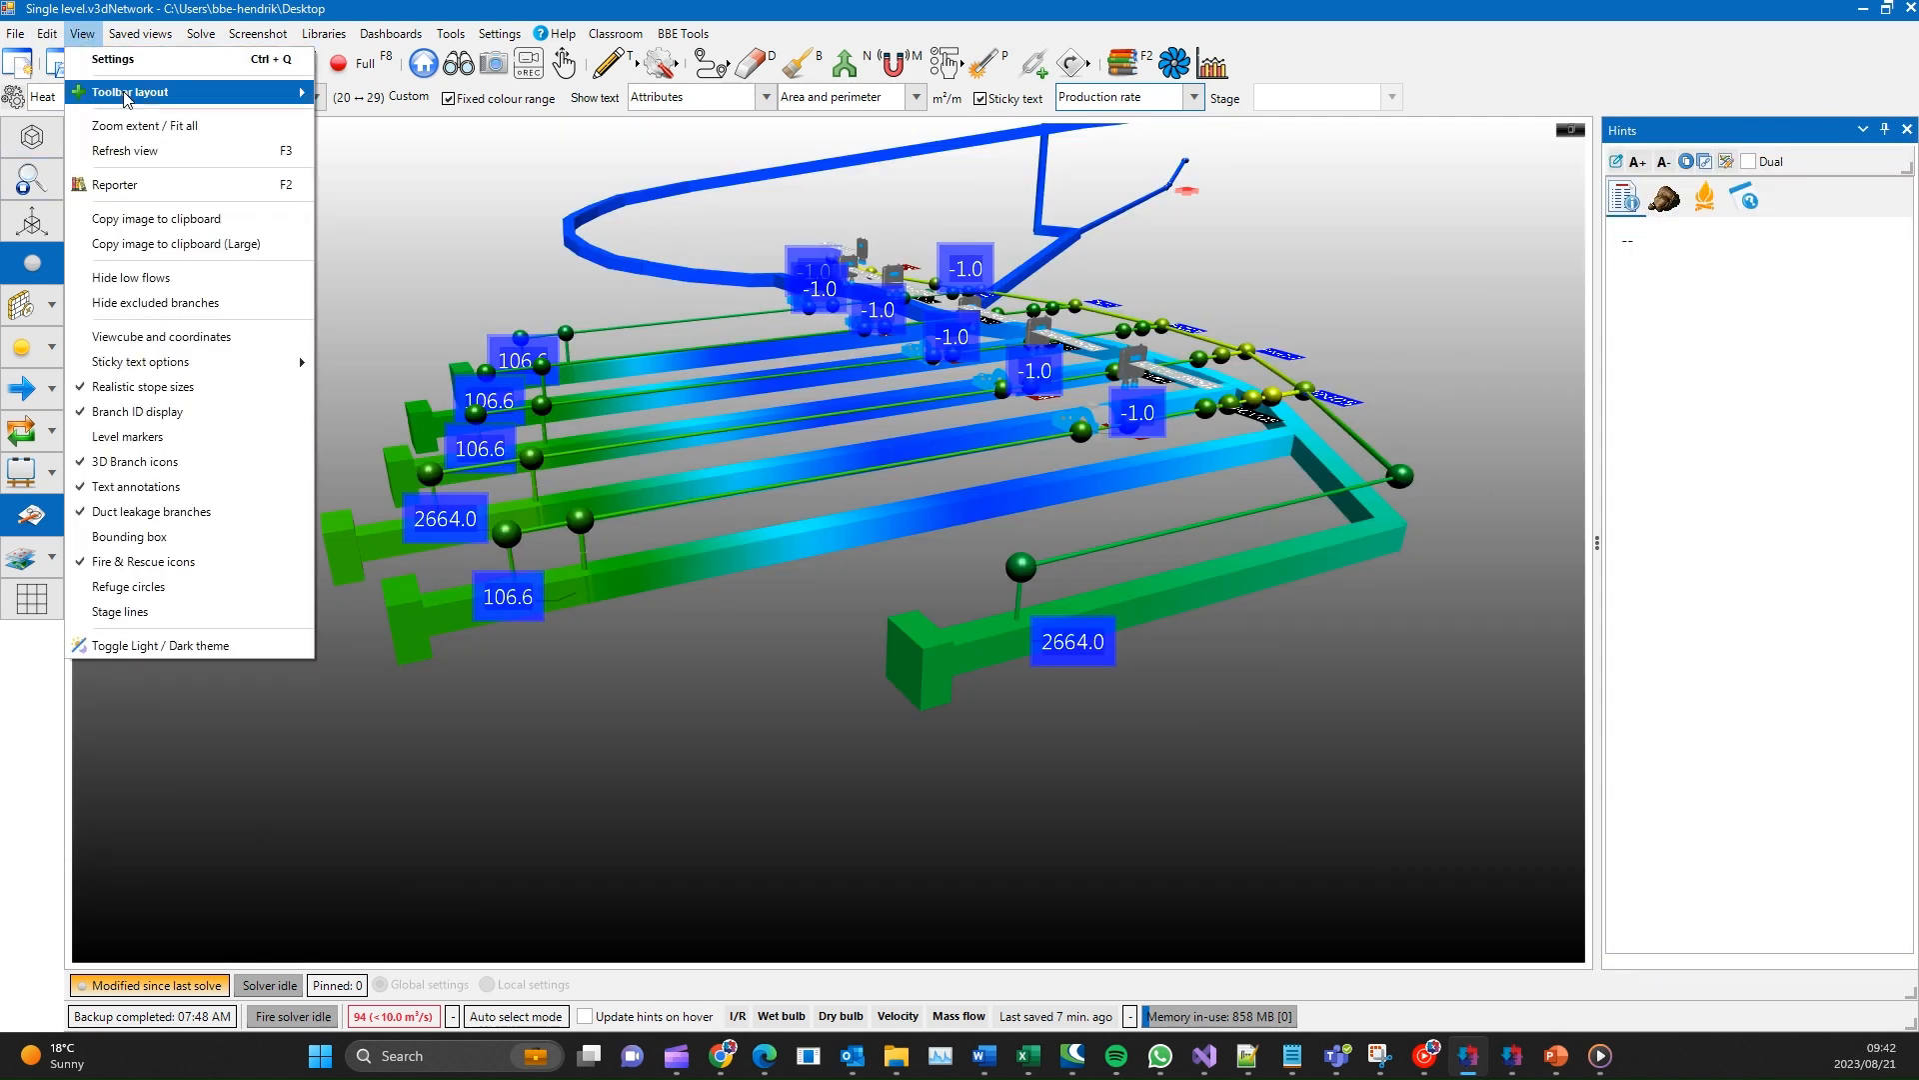
mouse_move(159, 92)
click(408, 98)
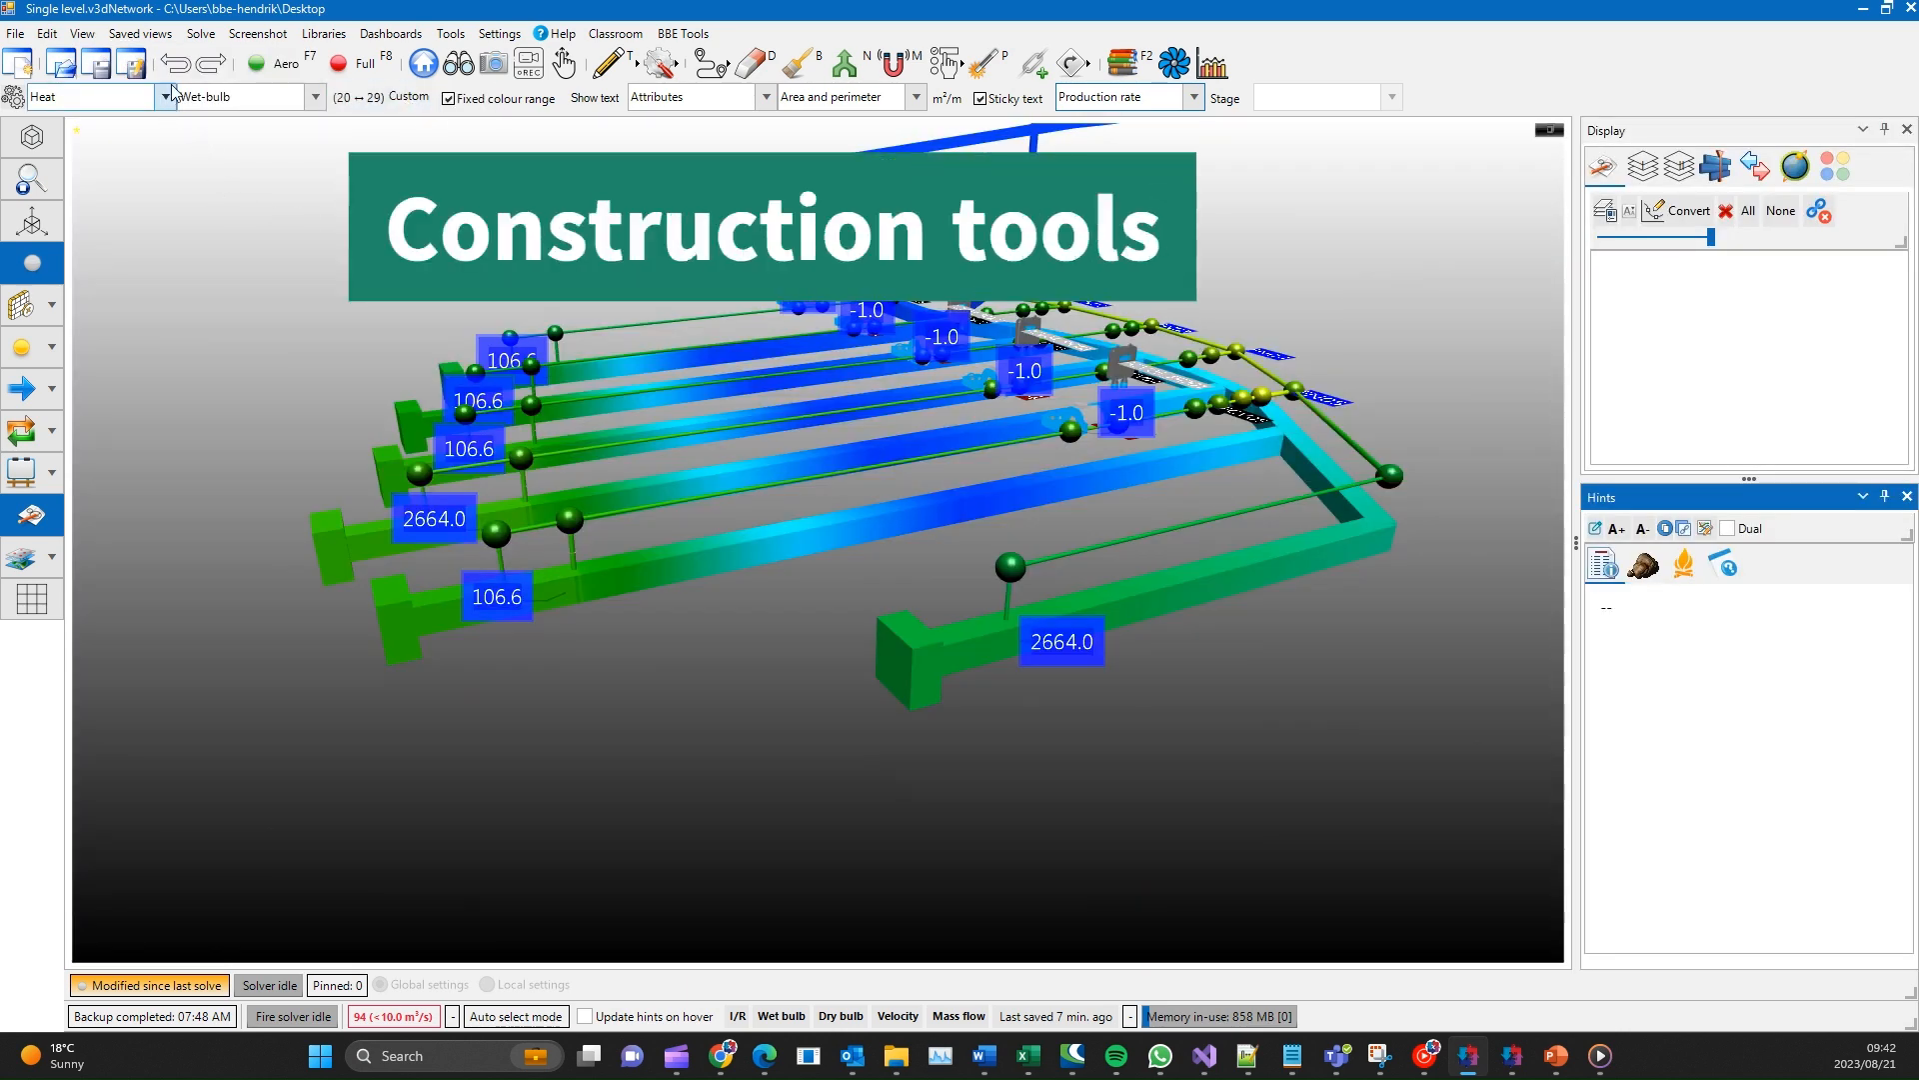
click(635, 64)
click(727, 59)
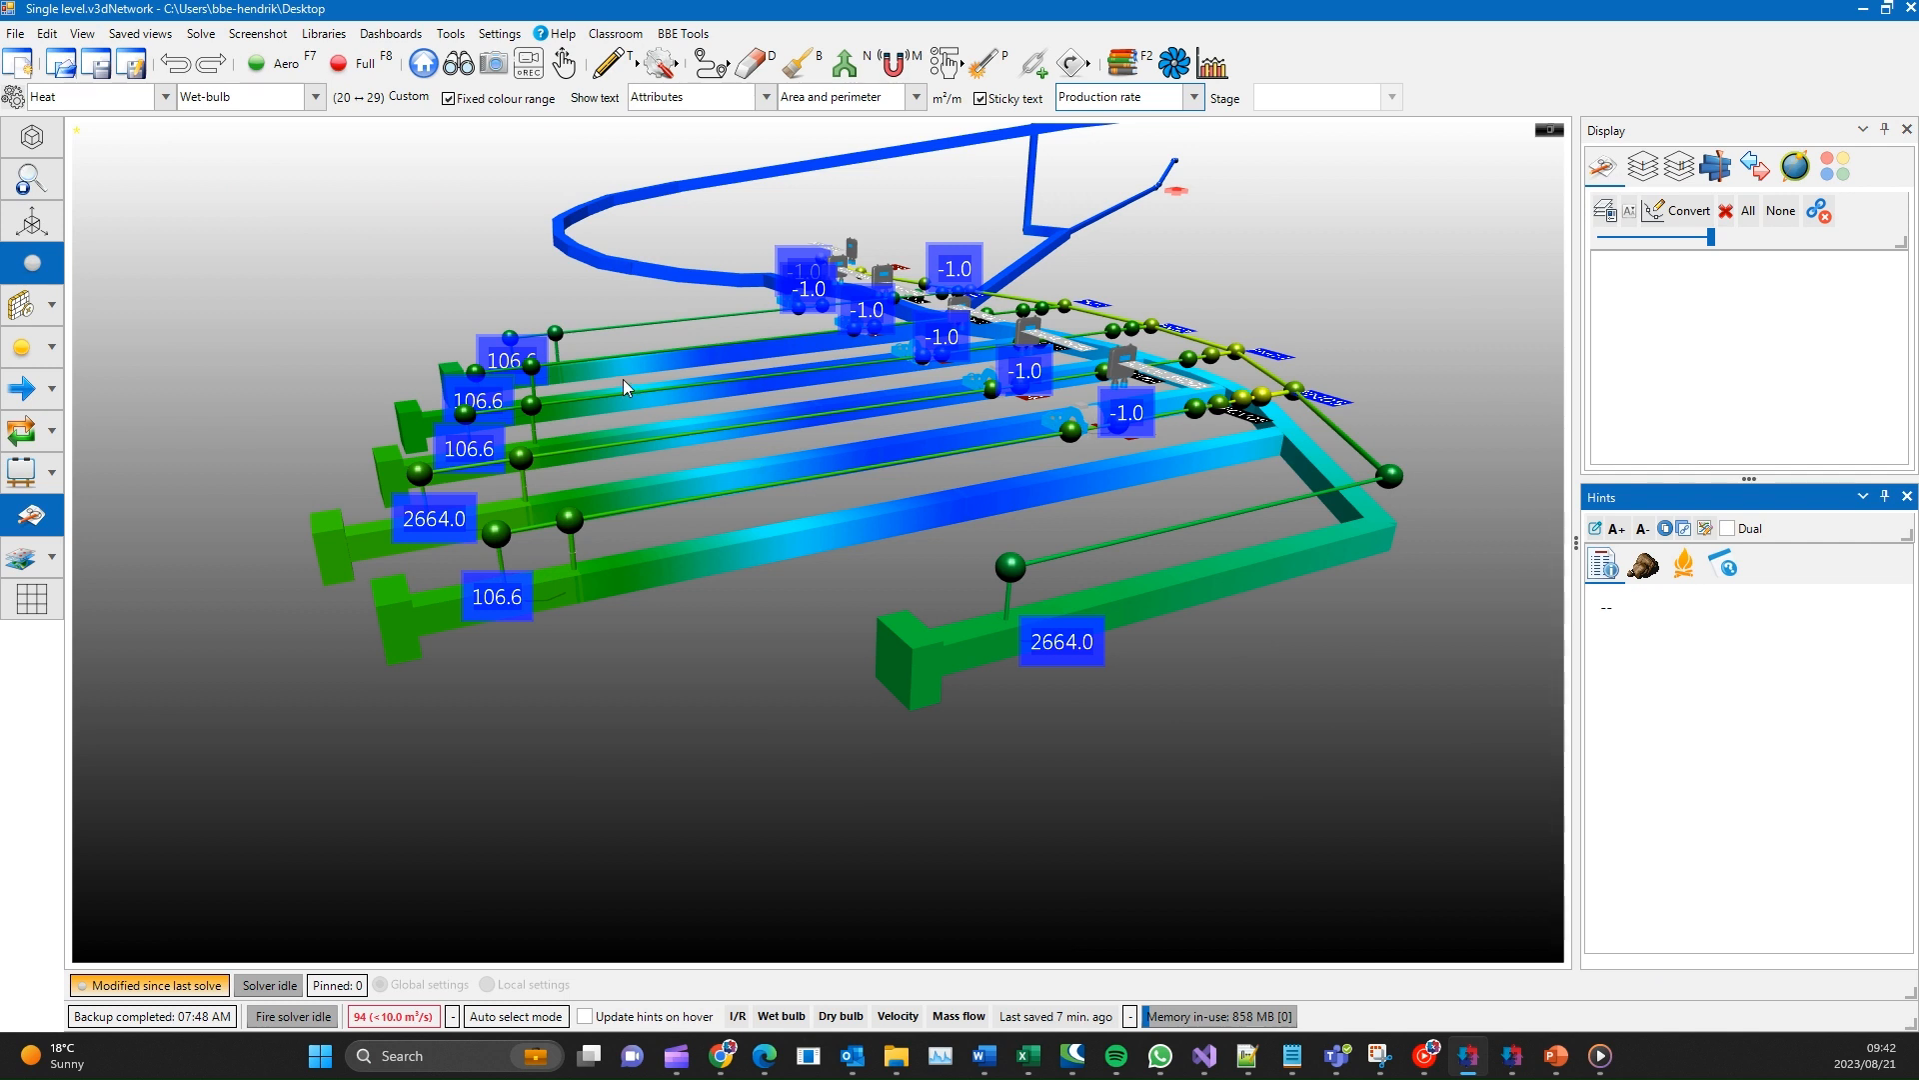
- Open the solver settings, look through the Advanced and General parameters, and accept them
click(203, 36)
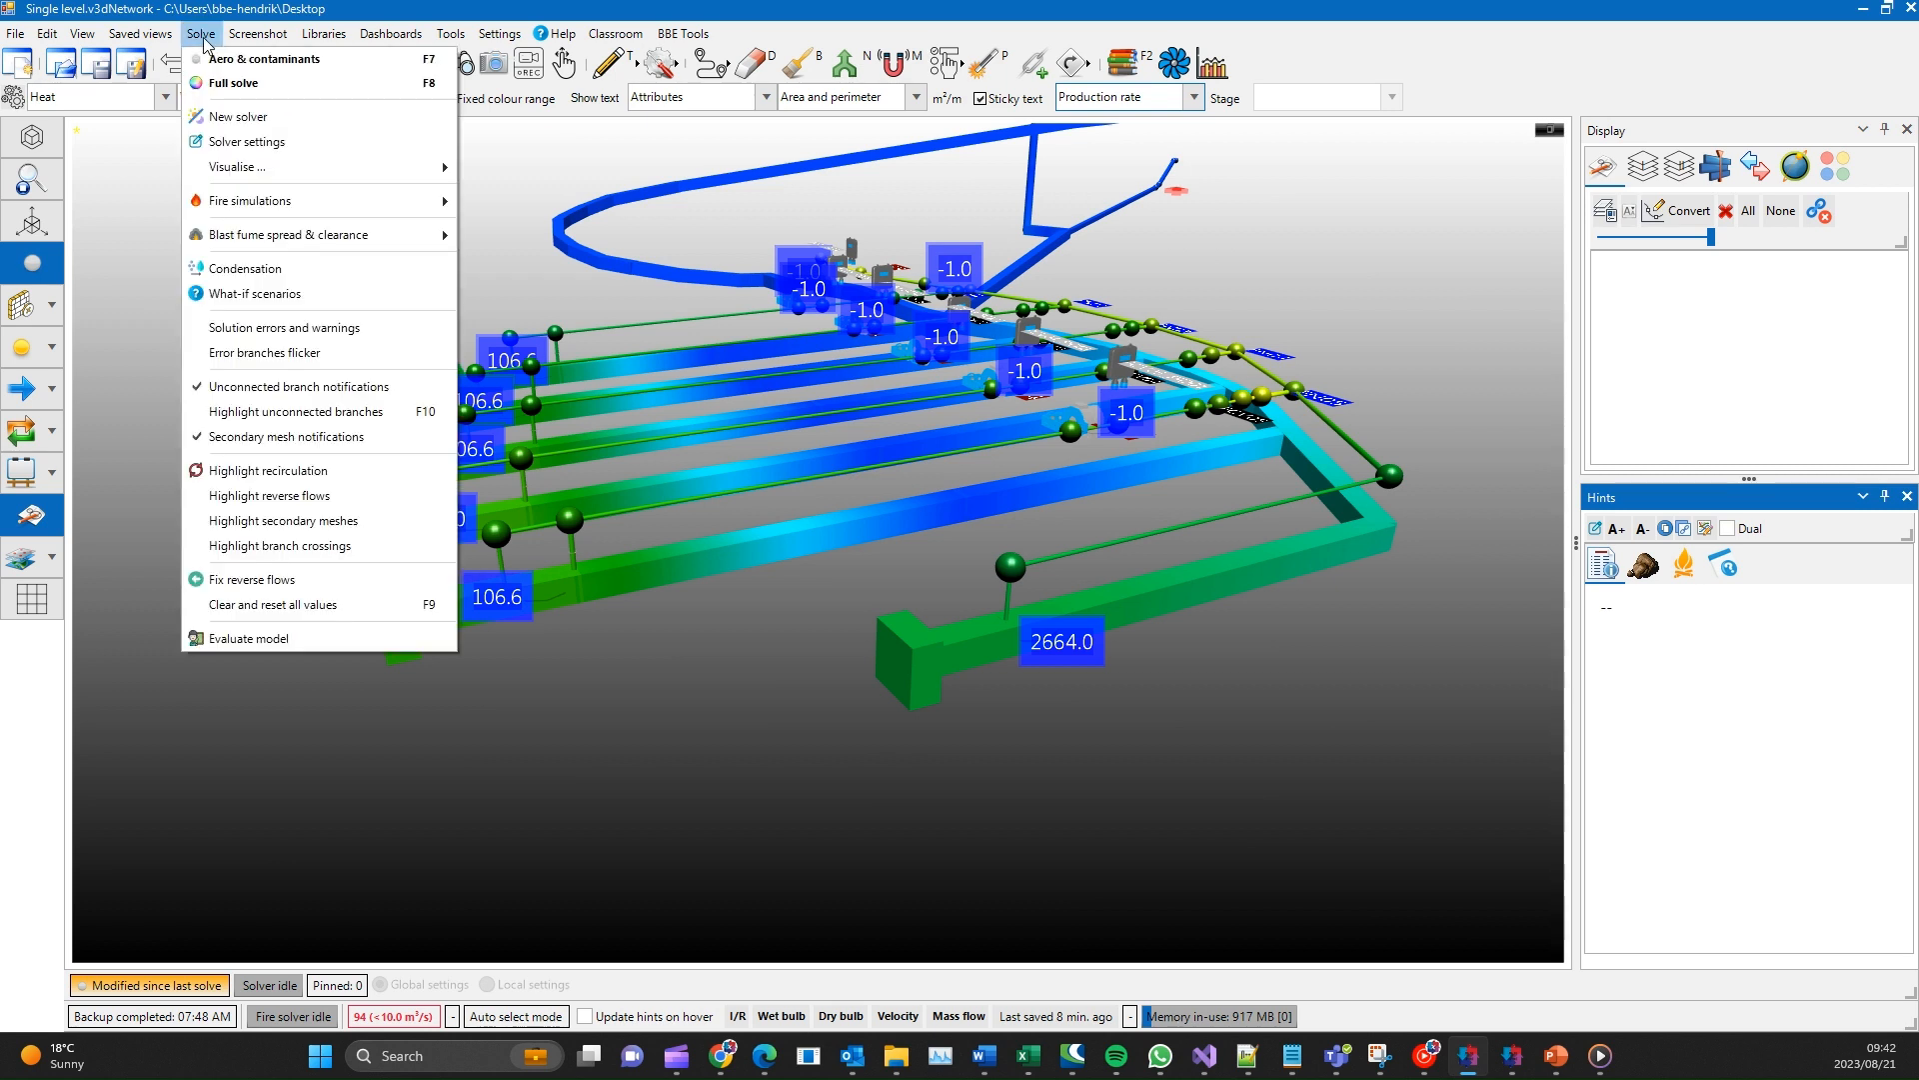
click(256, 148)
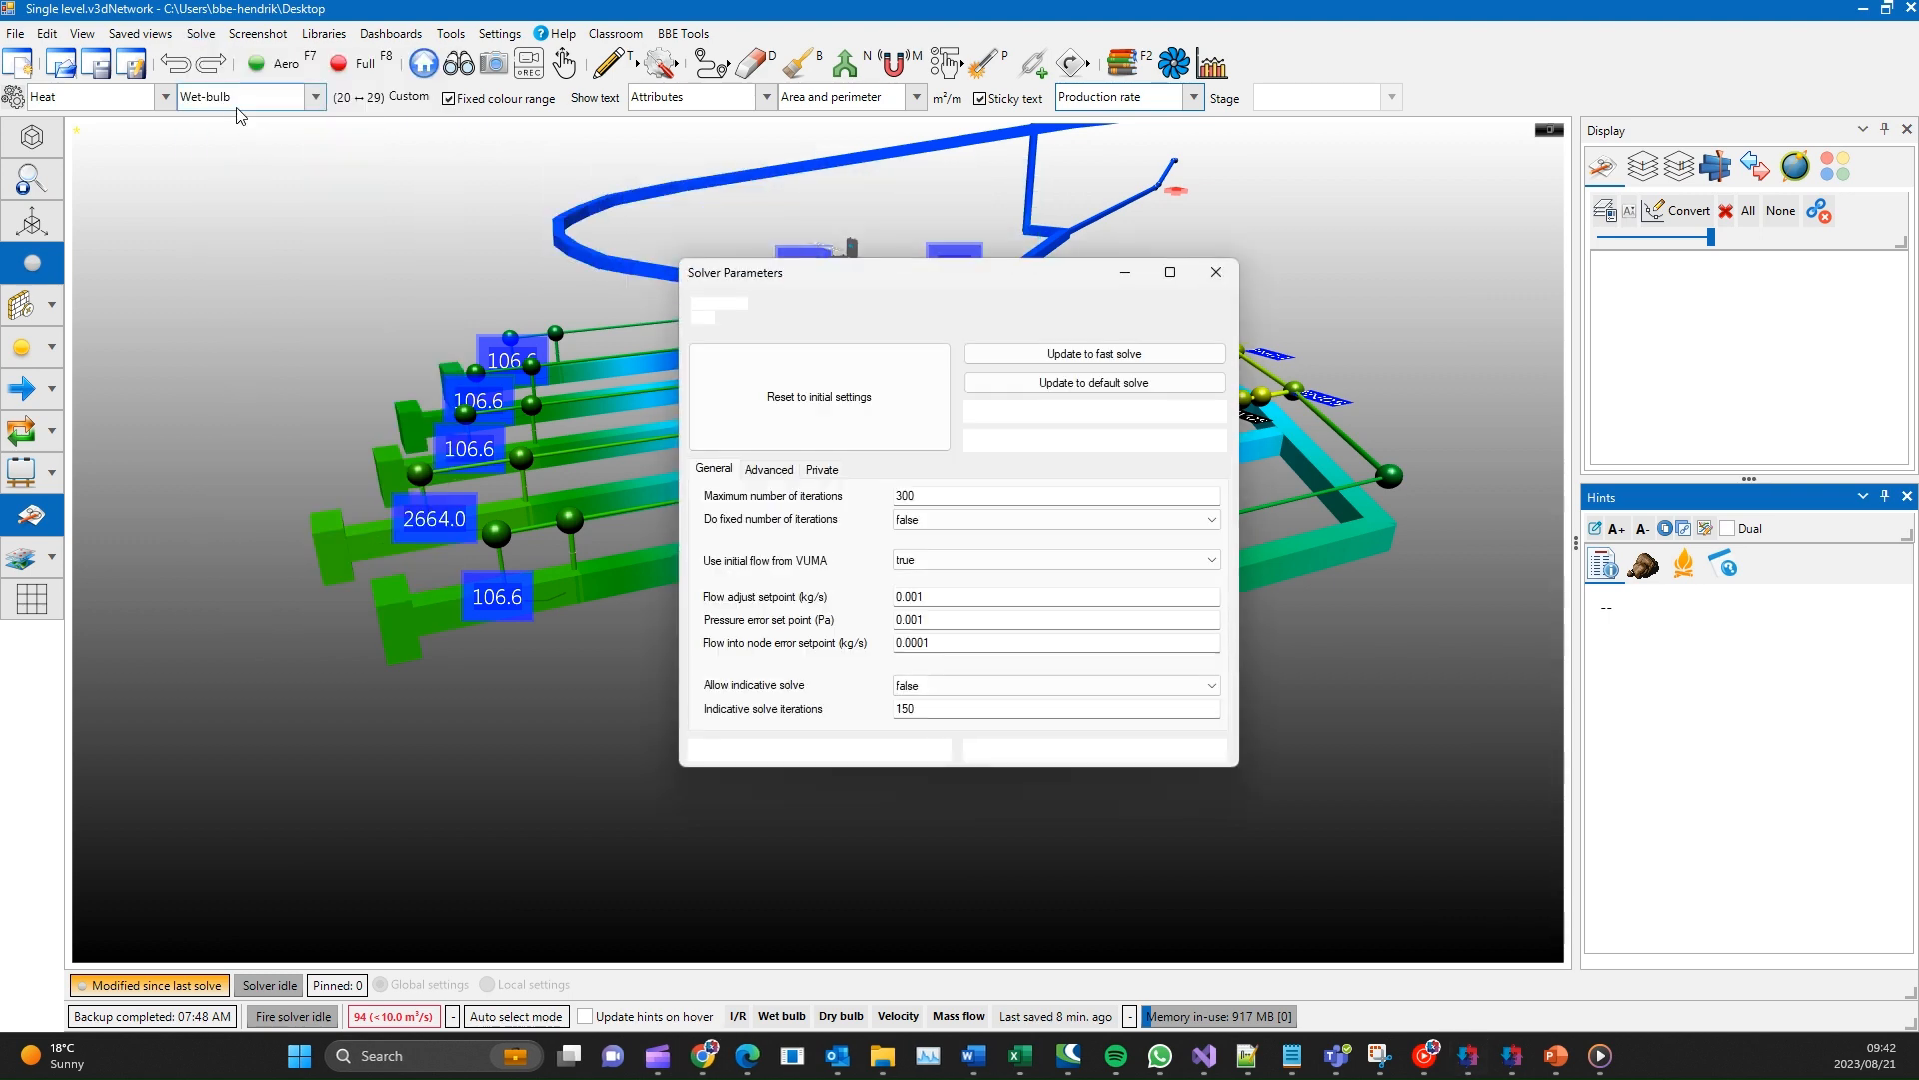
click(768, 469)
click(714, 468)
click(815, 751)
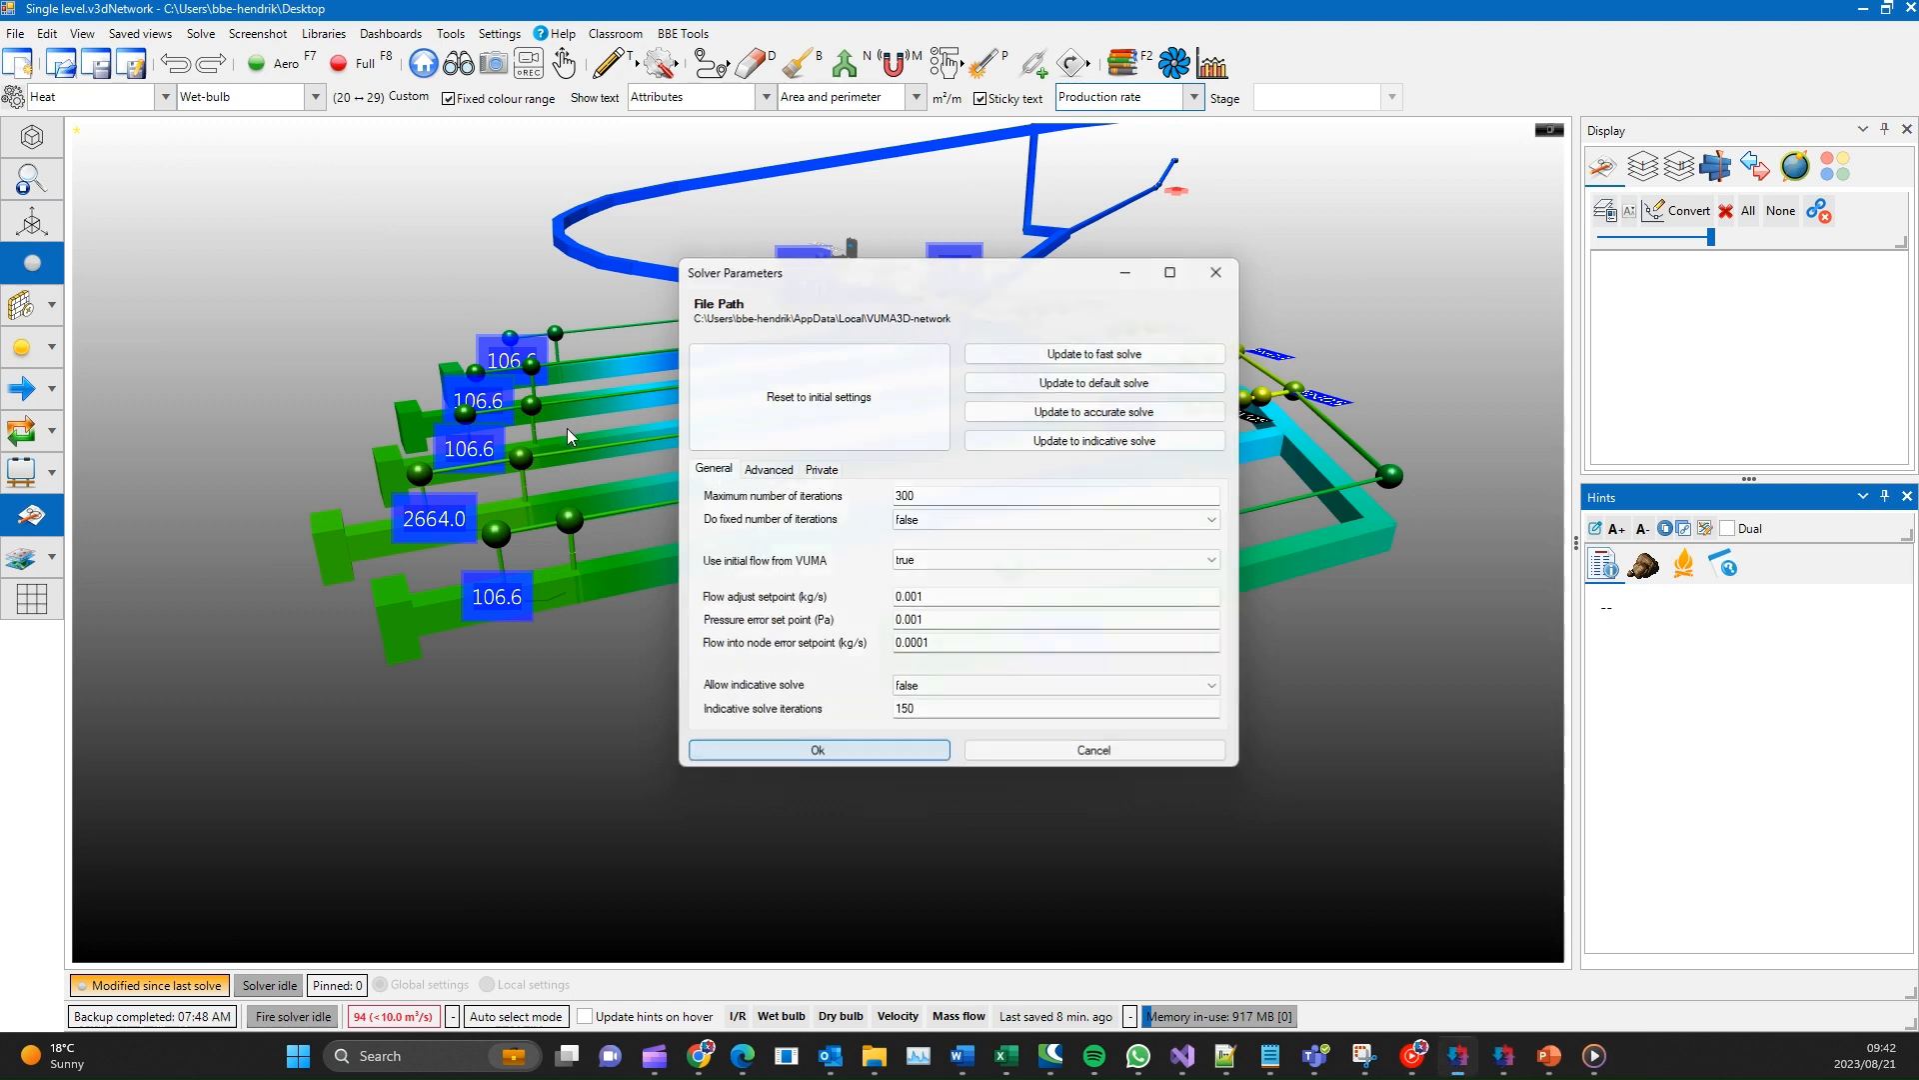
- Look through the solver's visualisation options for flow adjustment, headloss and flow into node errors
click(201, 33)
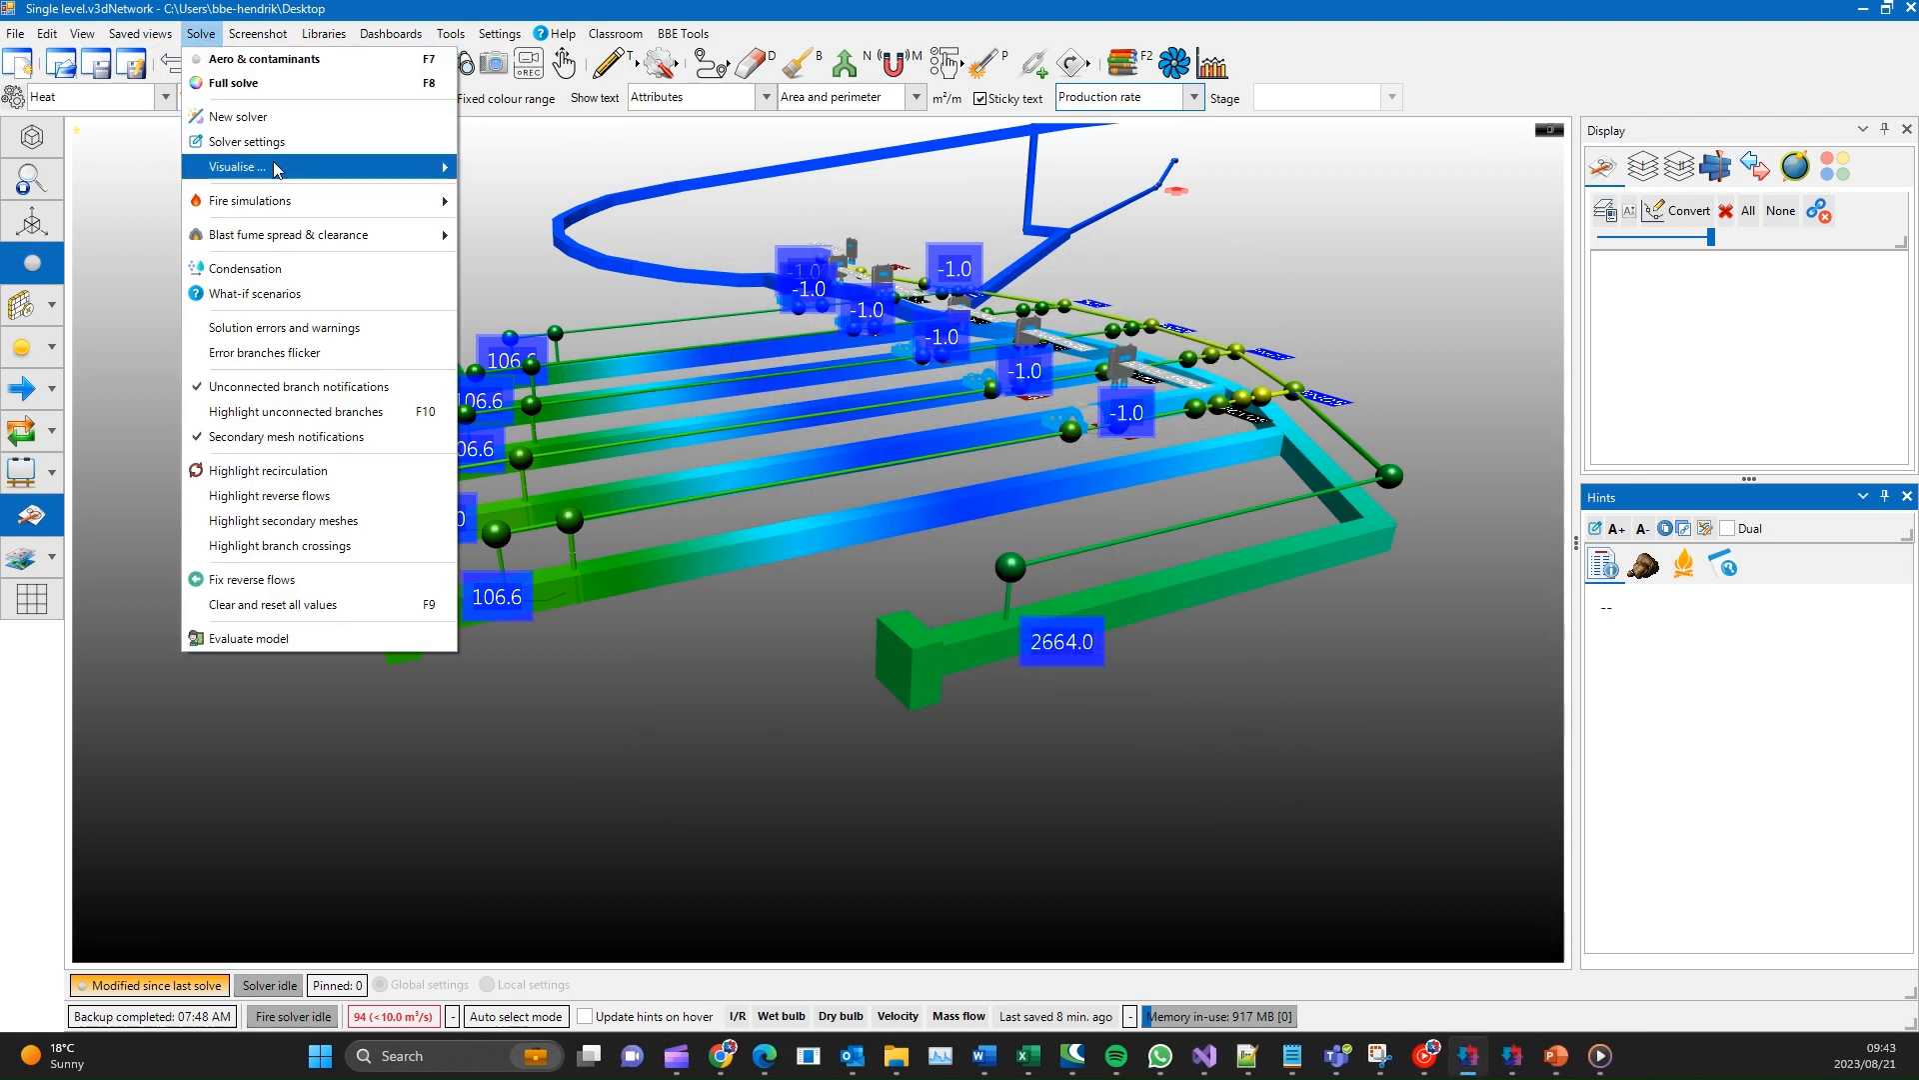
mouse_move(287, 172)
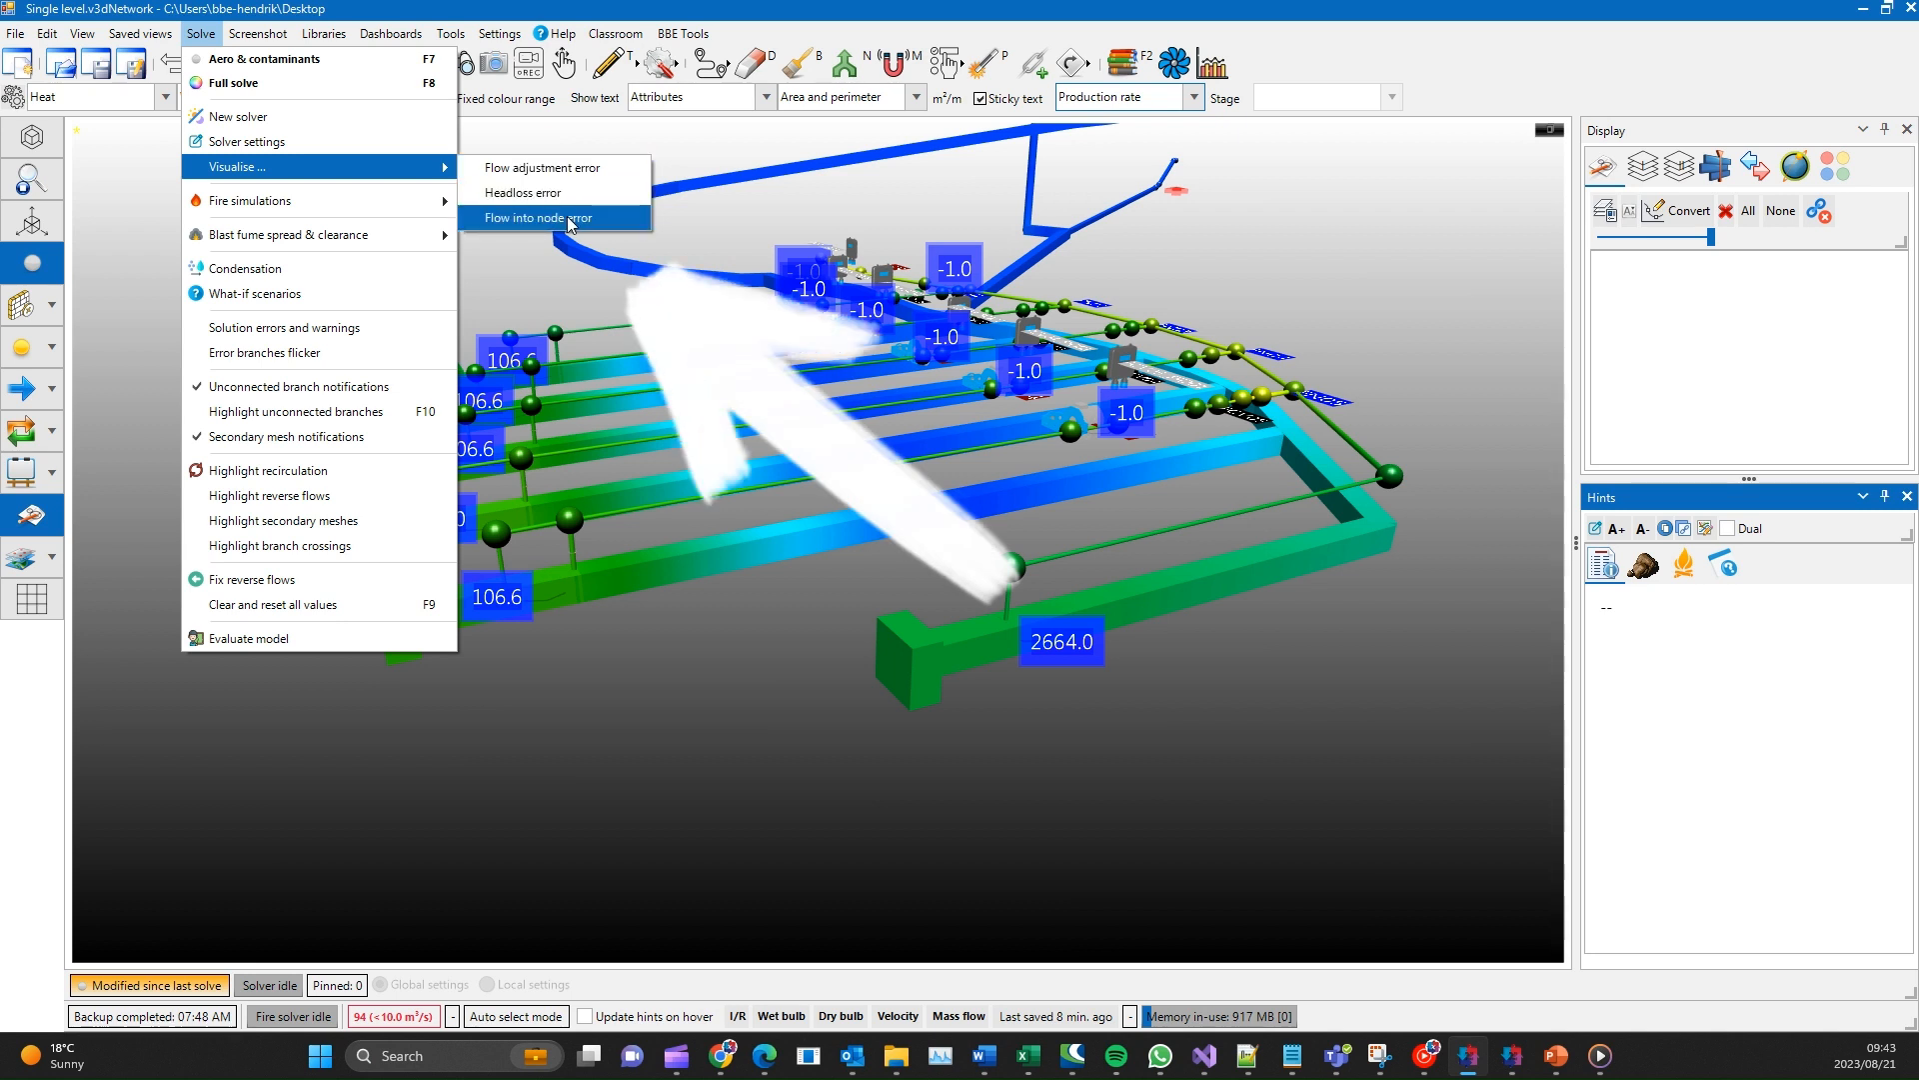
click(539, 293)
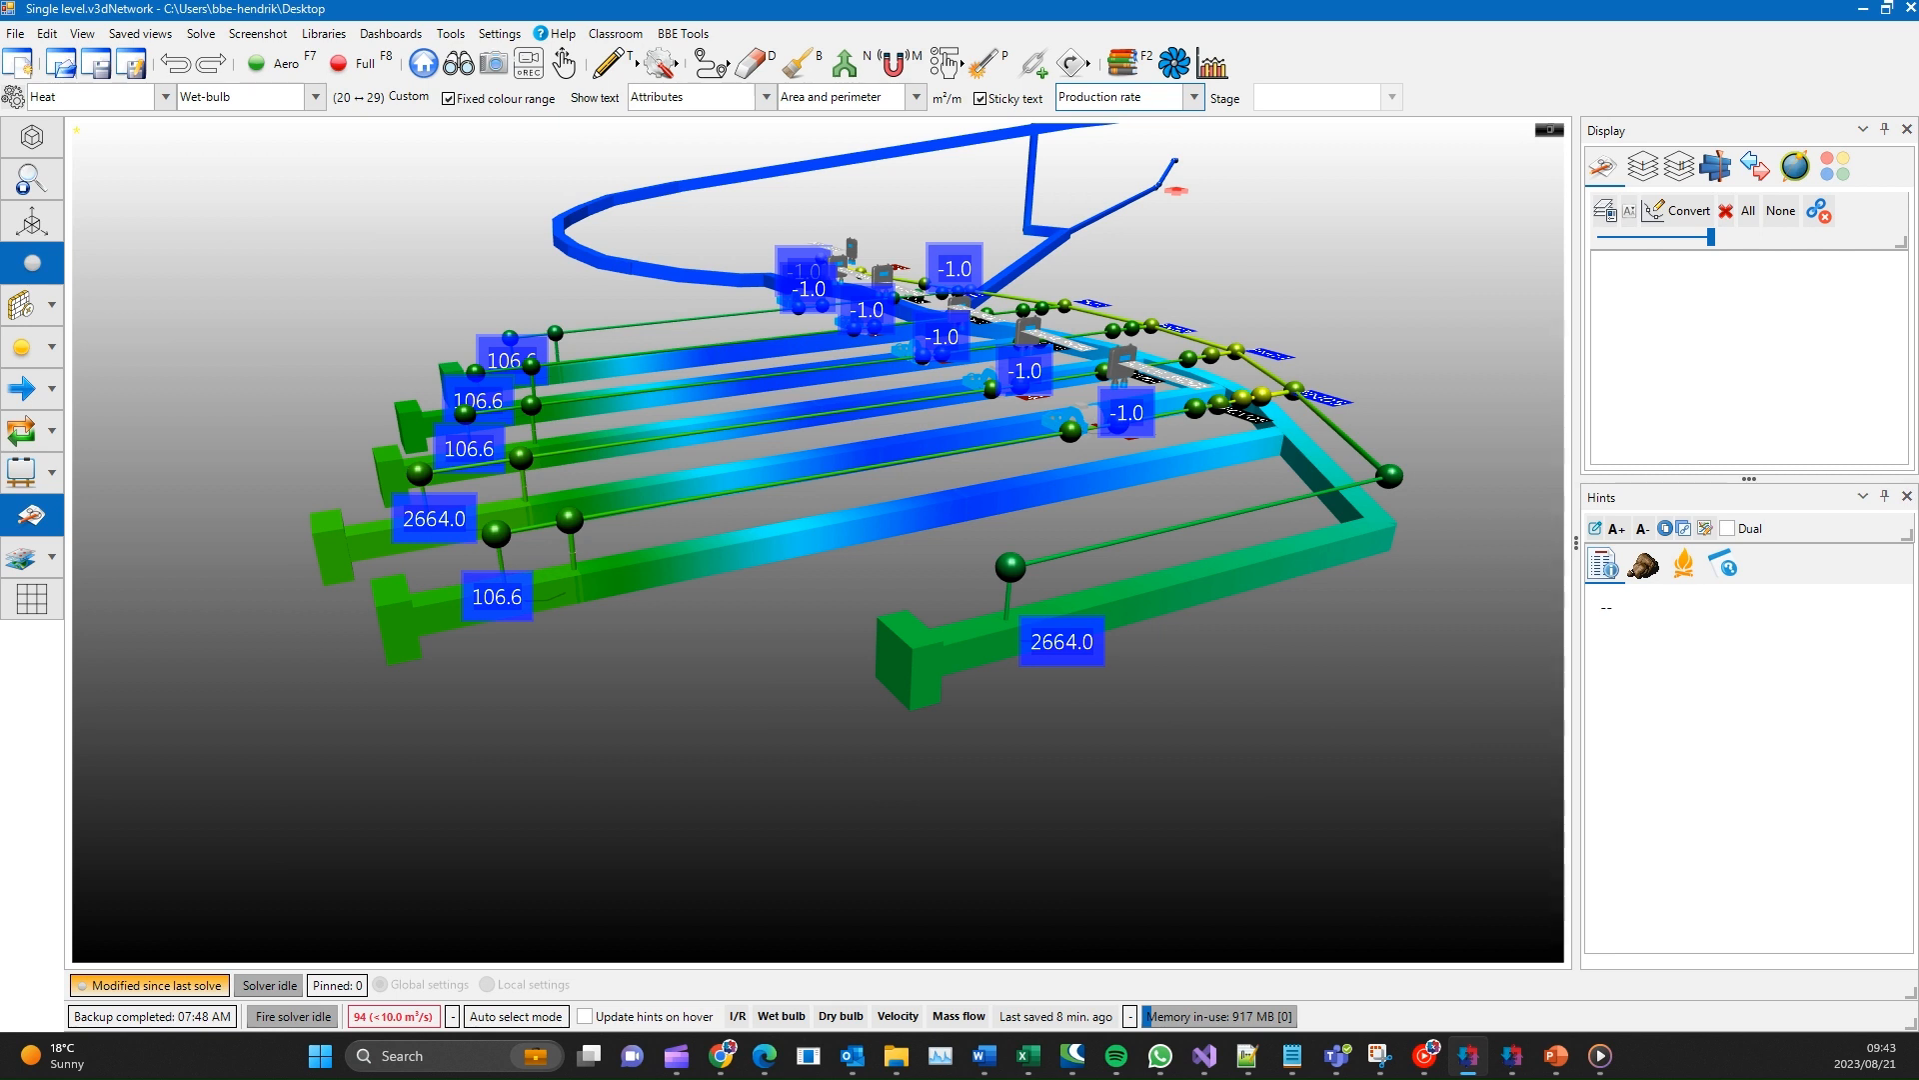
- Use the Tunnel tool to draw two new branches into open space from the duct nodes nearest the front
click(626, 72)
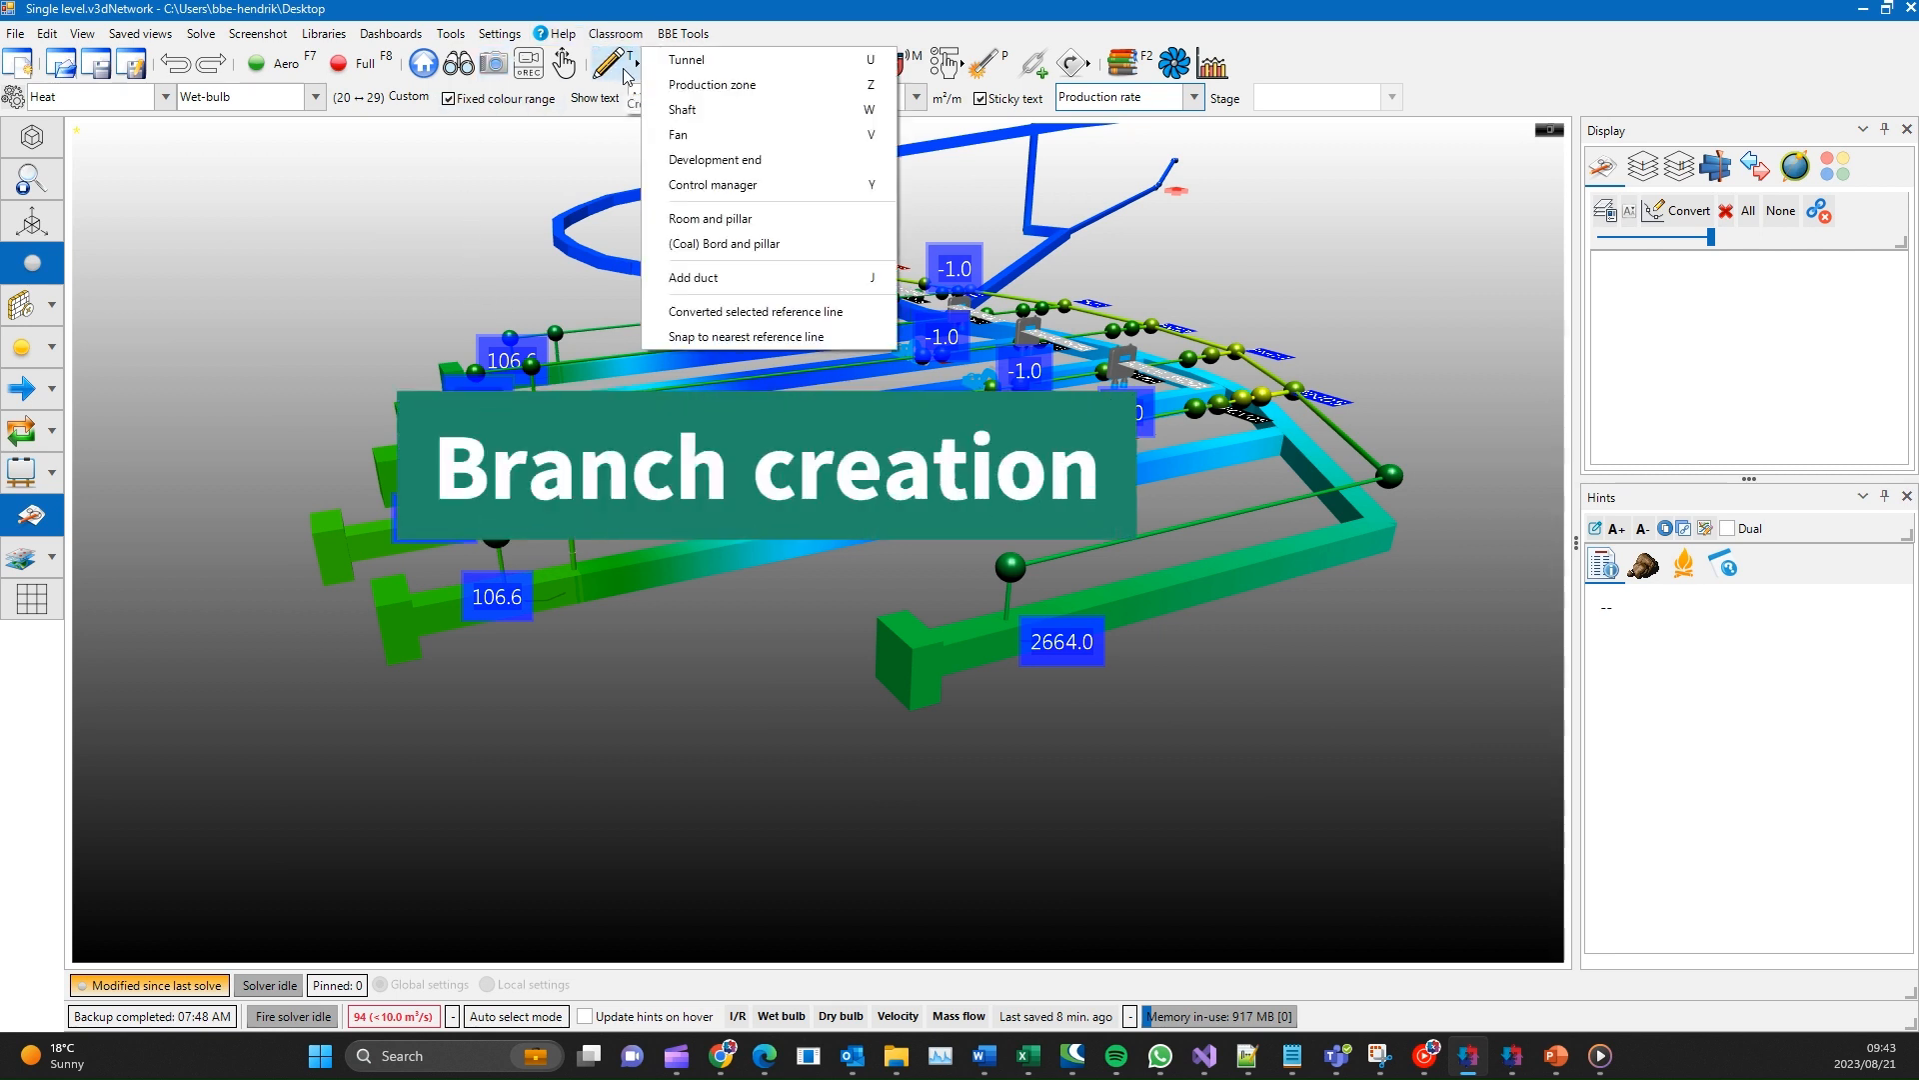
click(725, 69)
drag(558, 486, 649, 704)
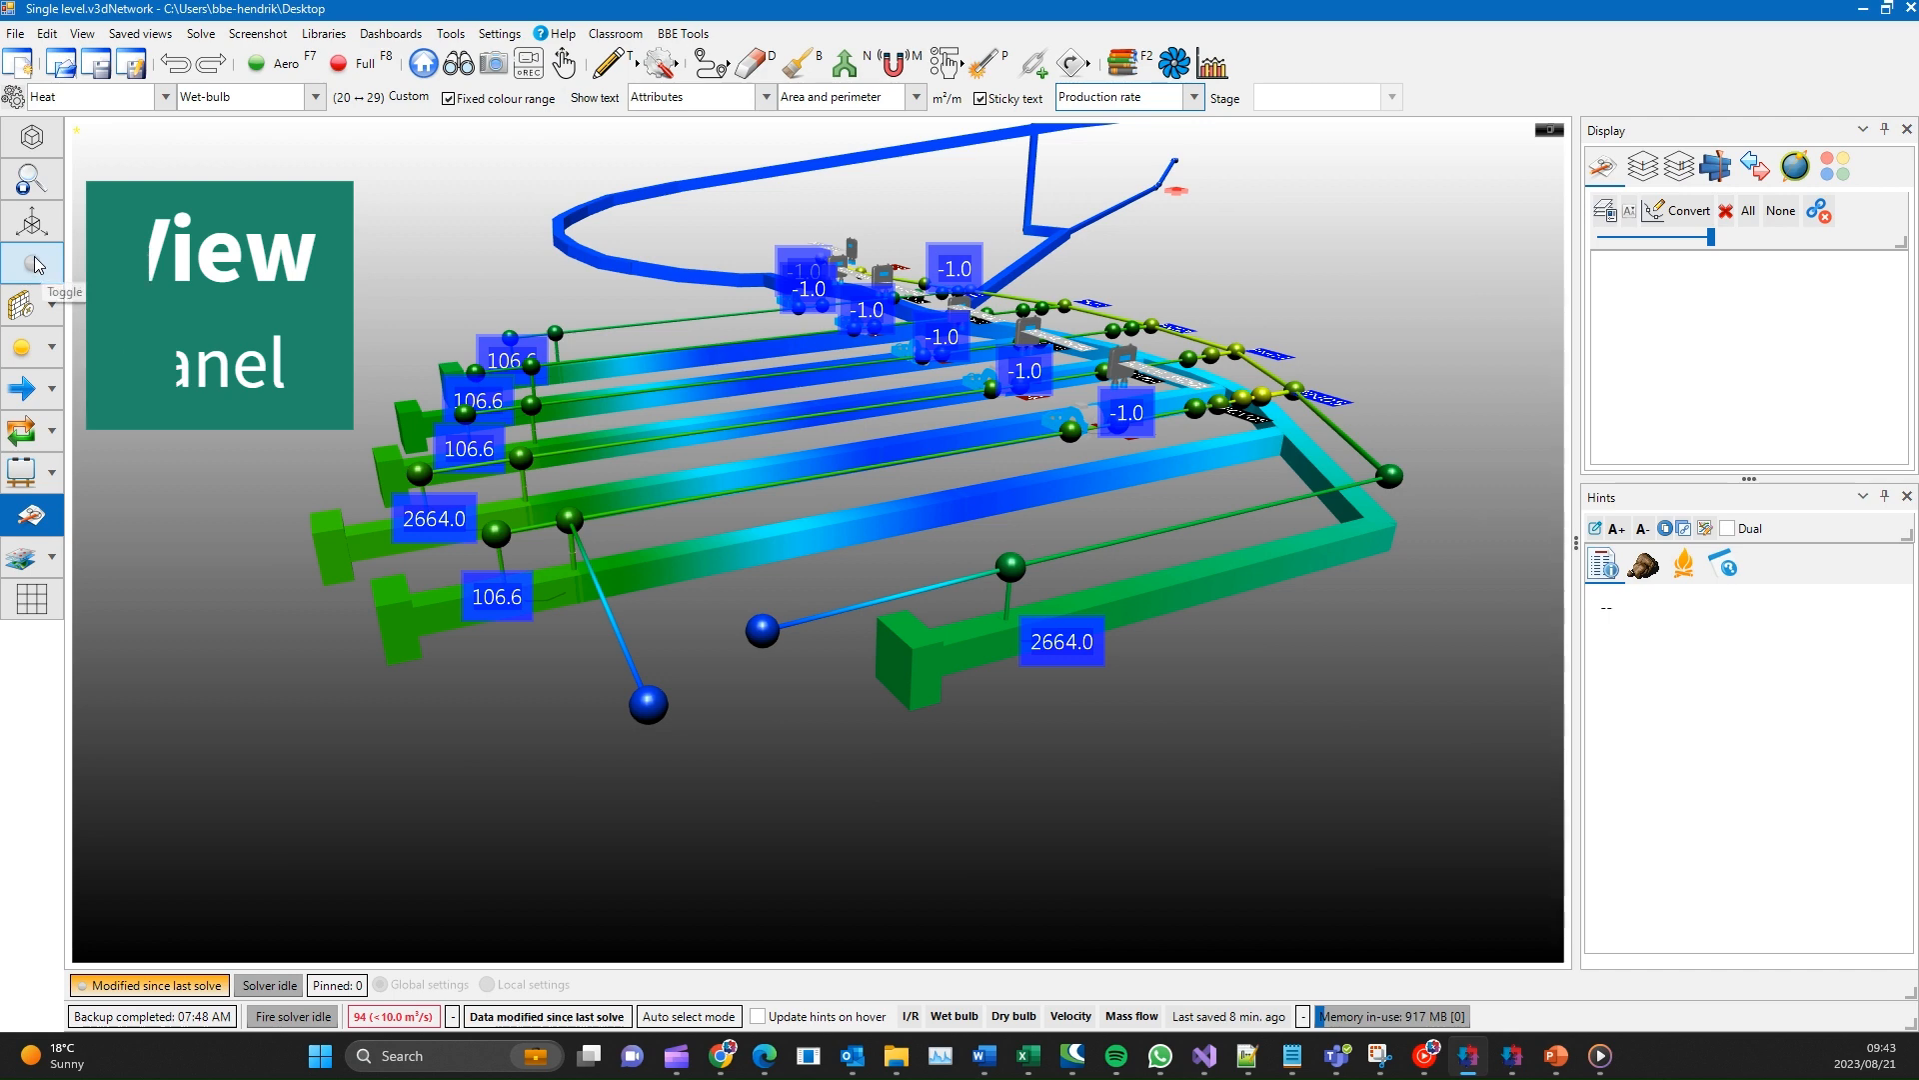
- Show the airflow arrows on the branches and turn on airflow animation
click(40, 402)
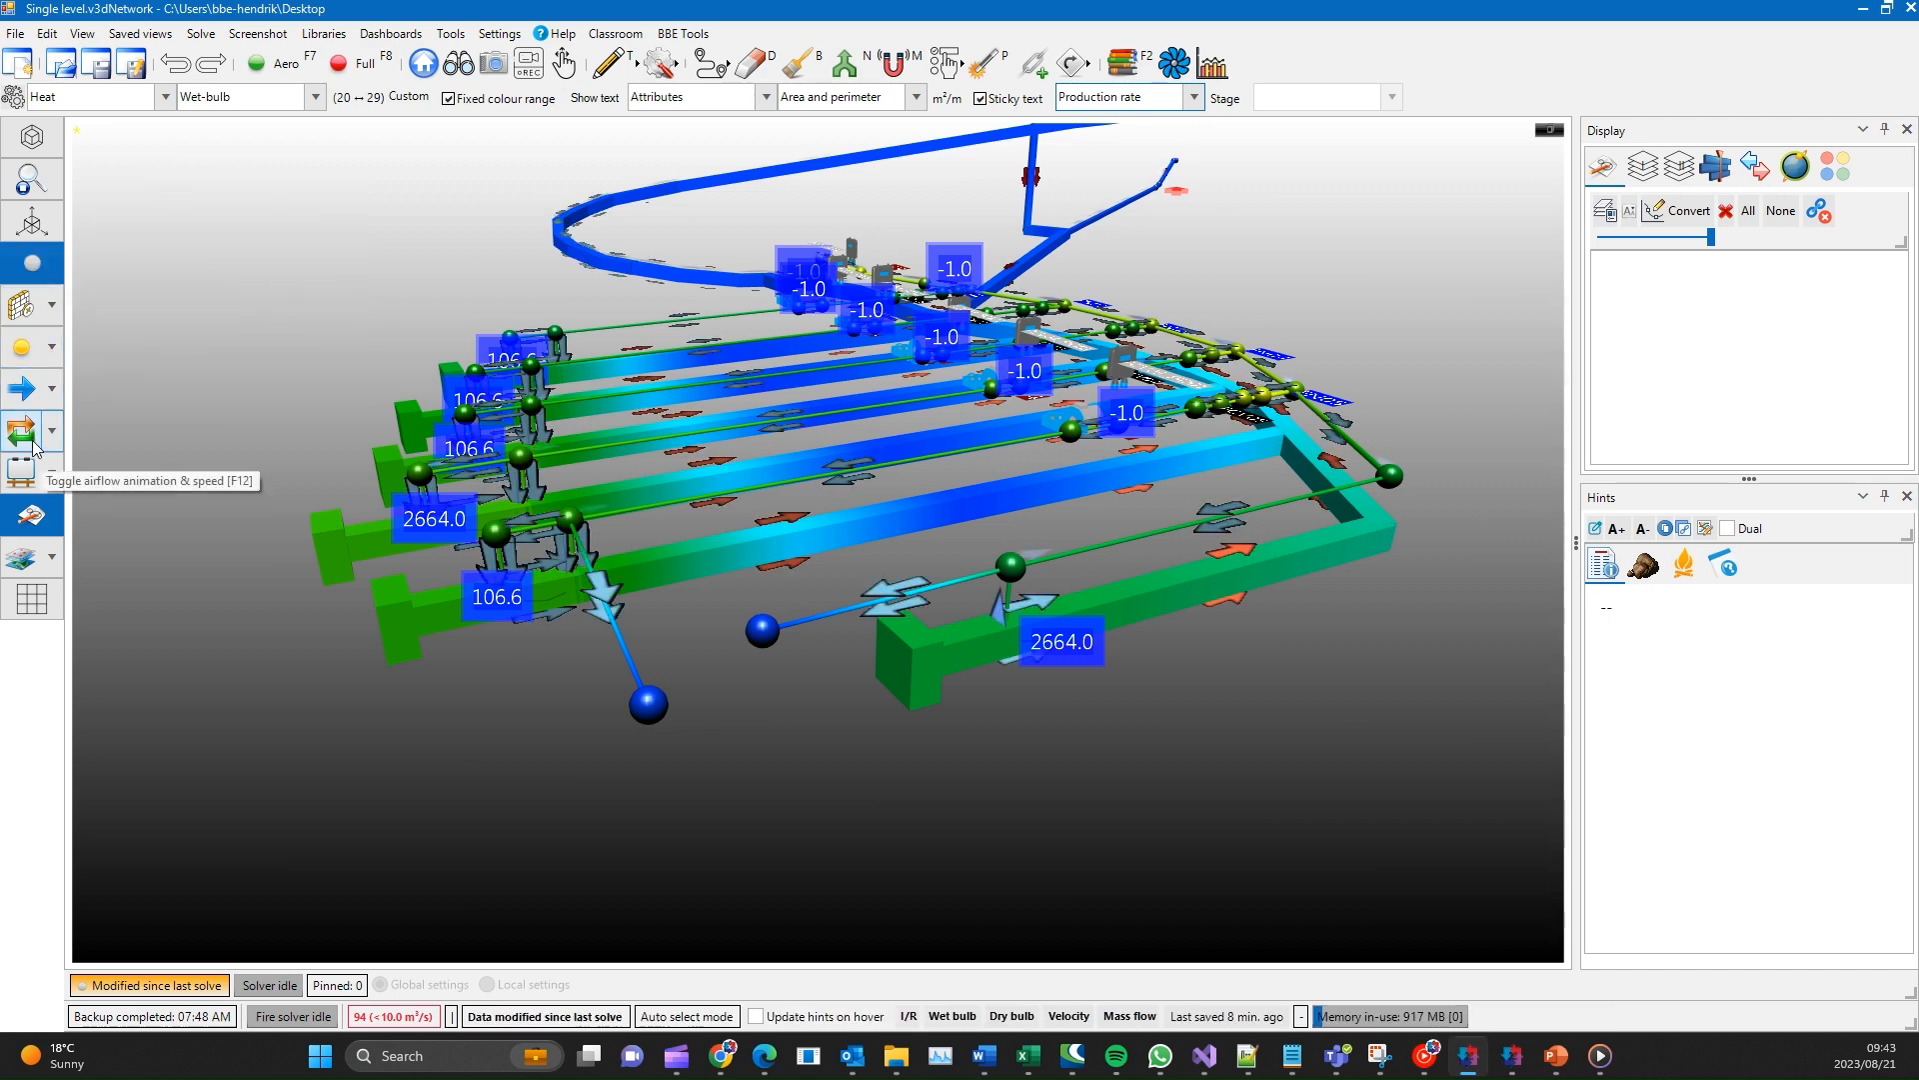
click(33, 443)
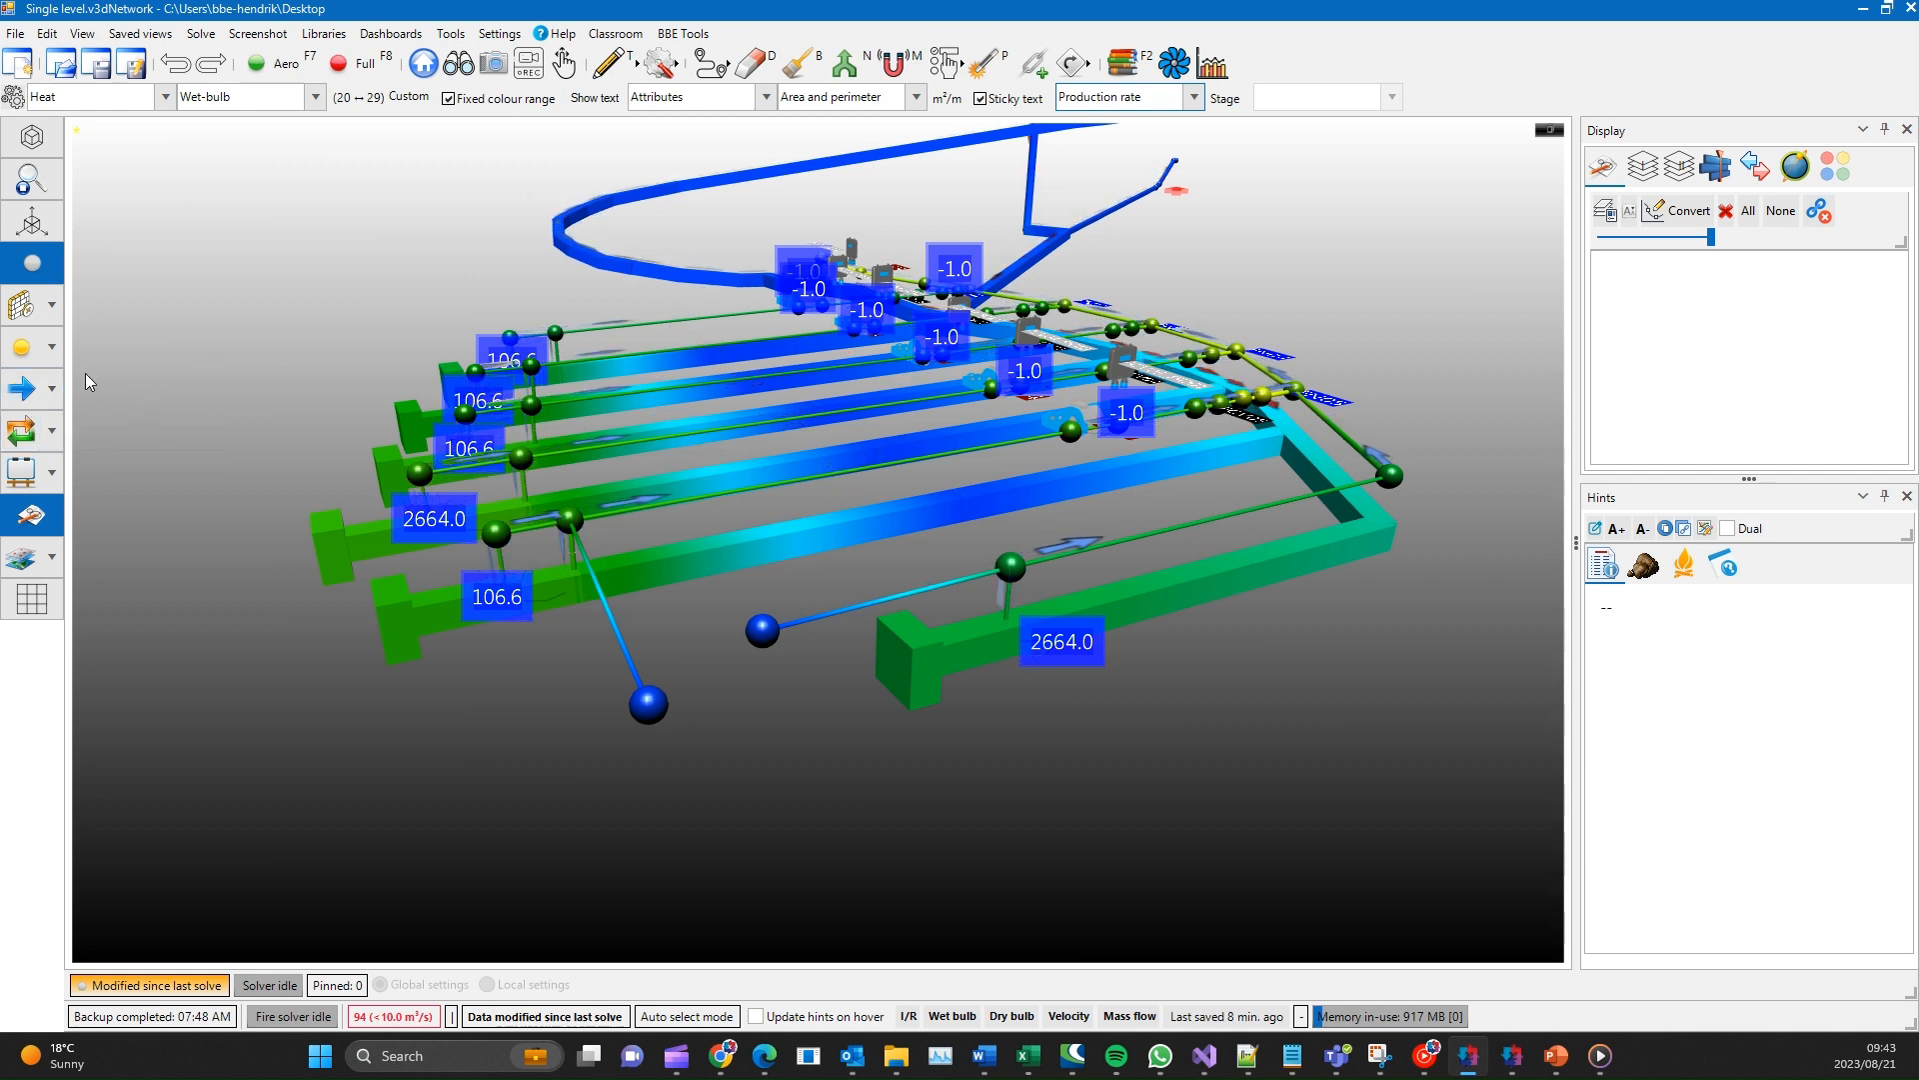
- Try the Large node size on the model and replace it with Small
click(58, 350)
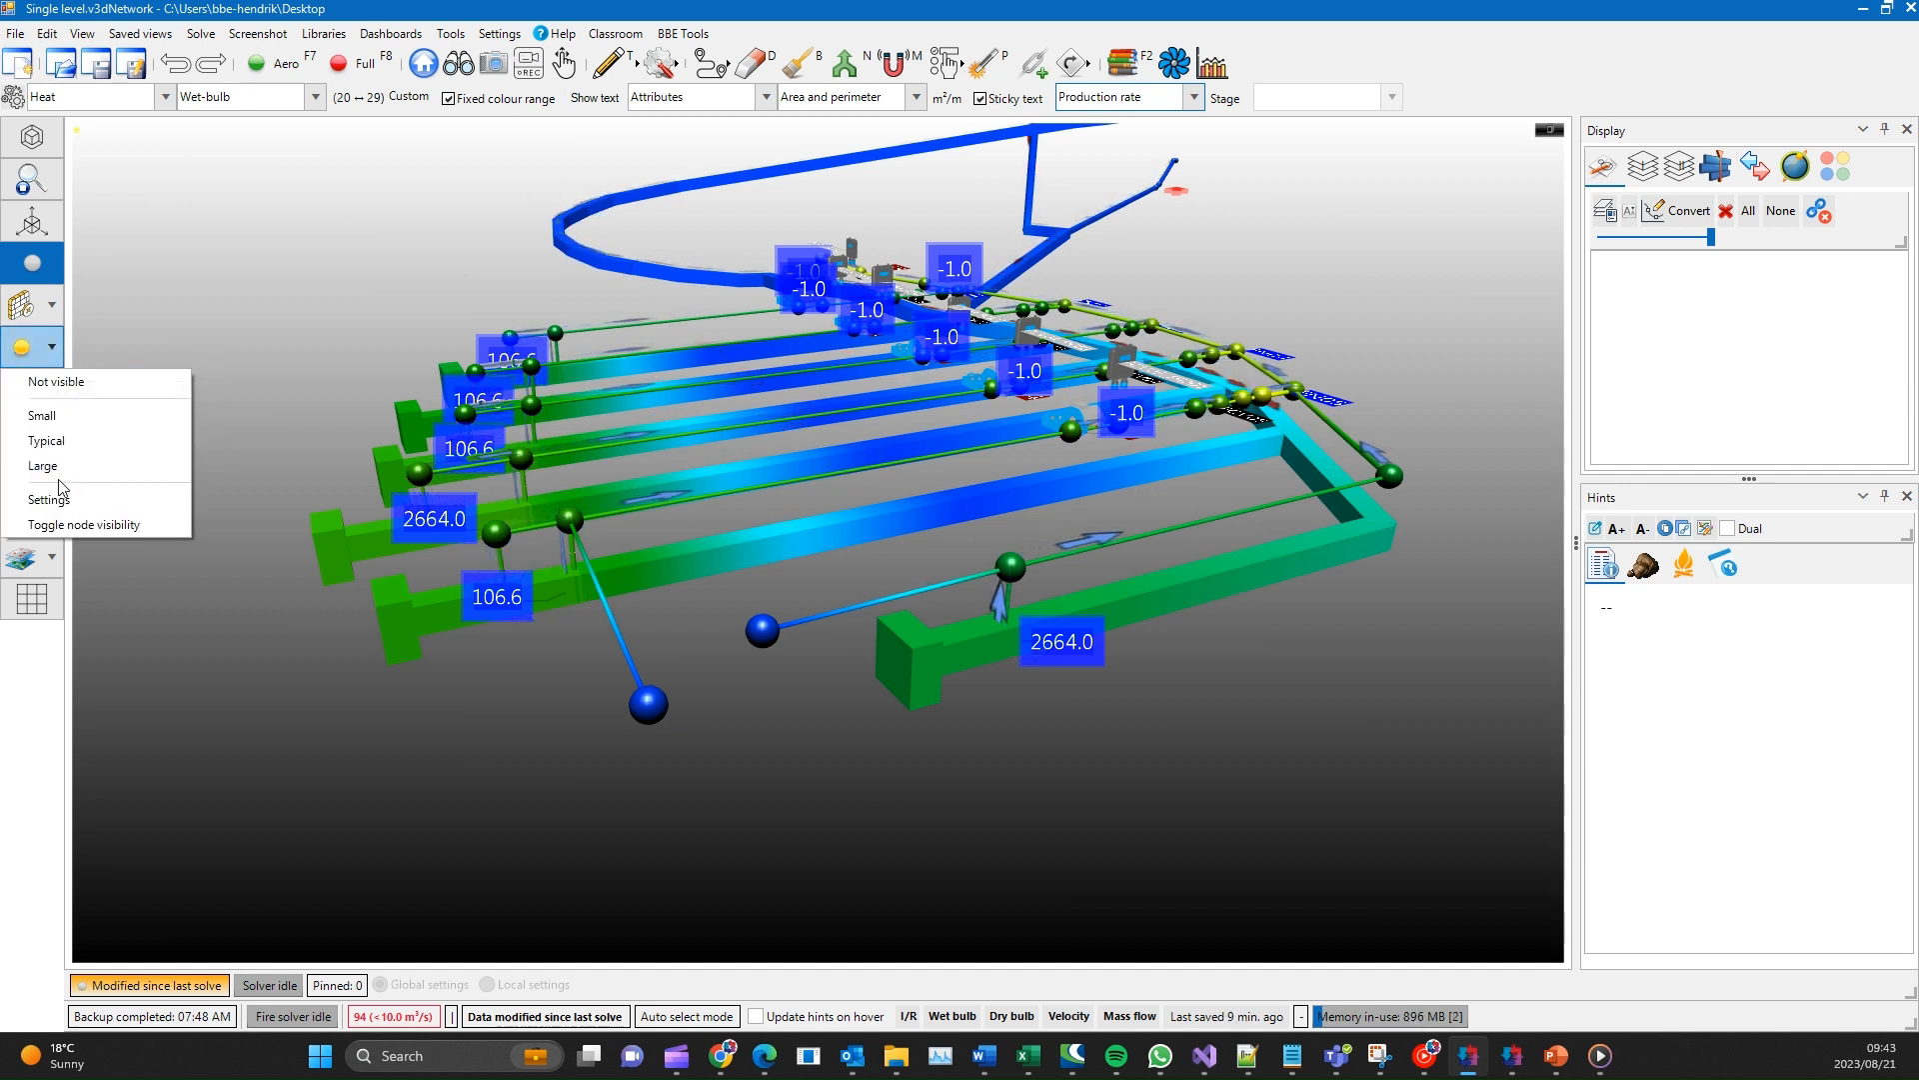
click(44, 466)
click(51, 347)
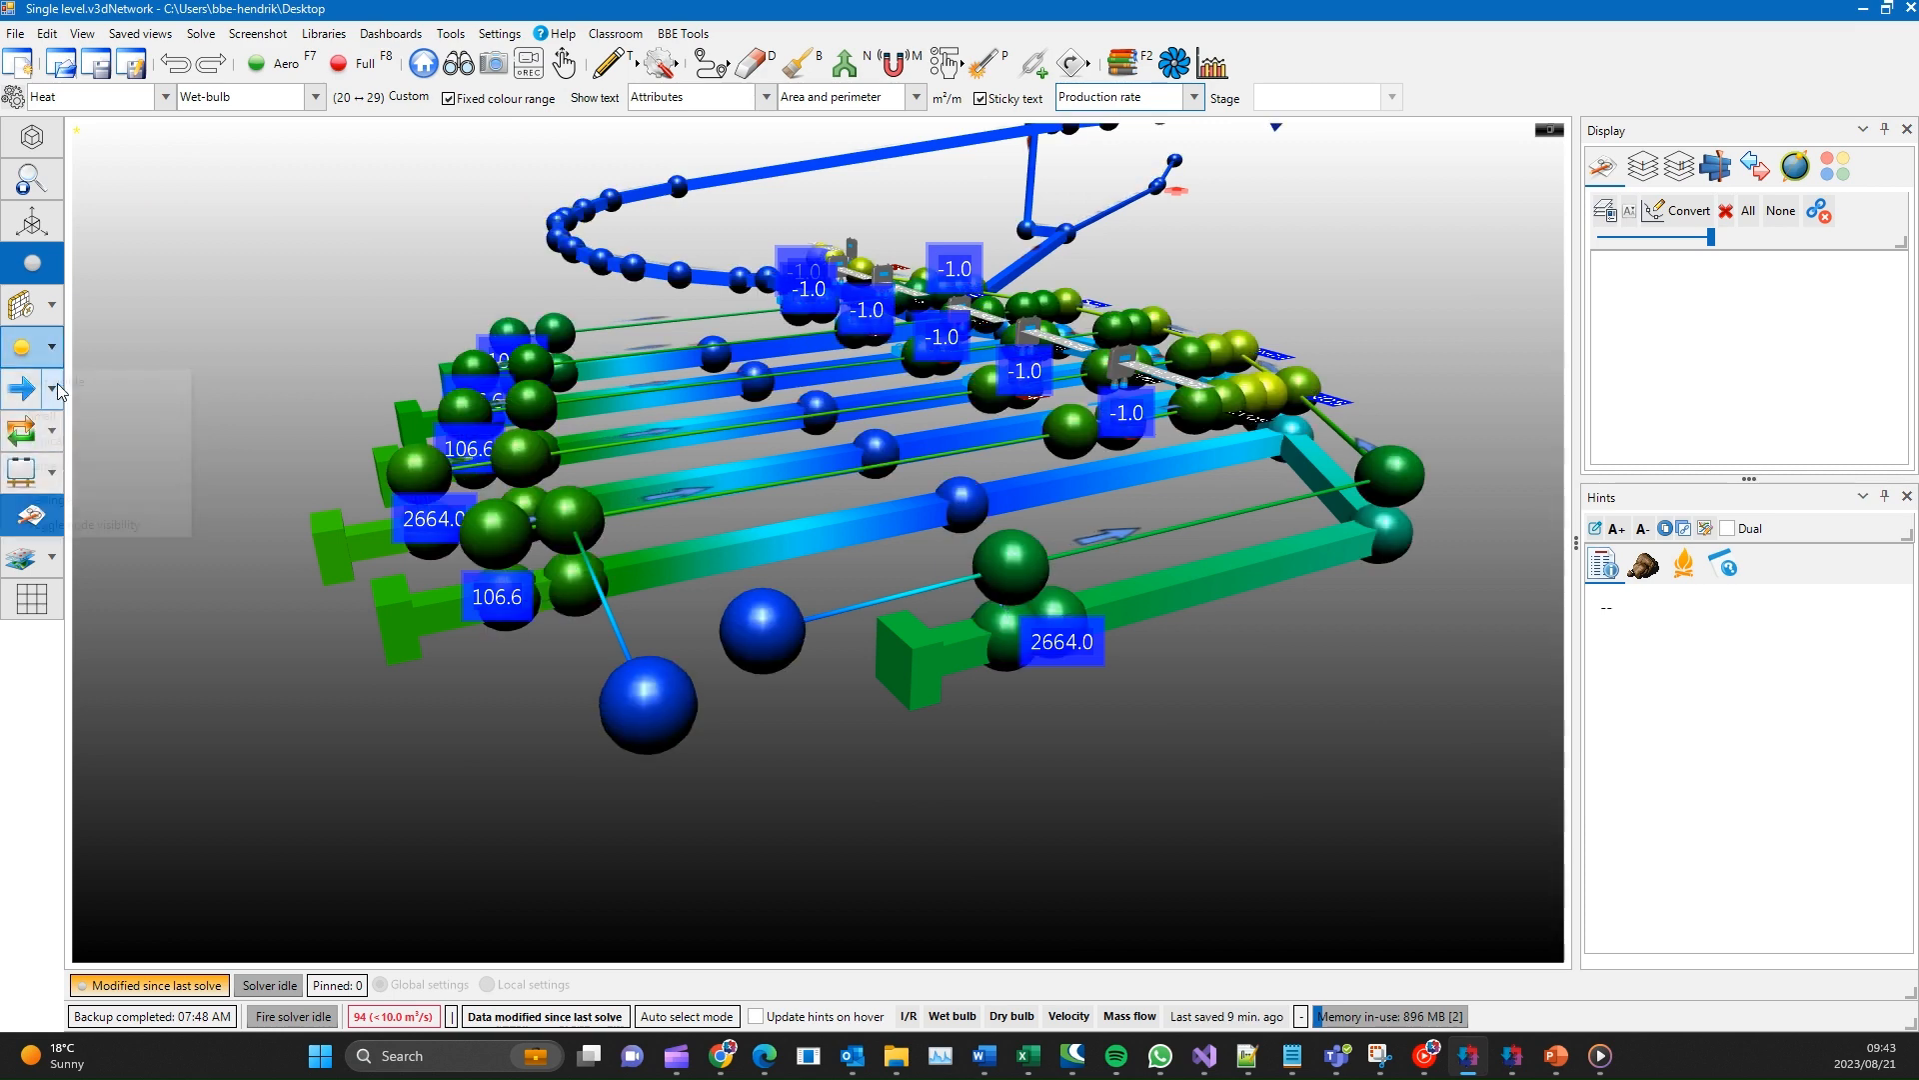
click(64, 414)
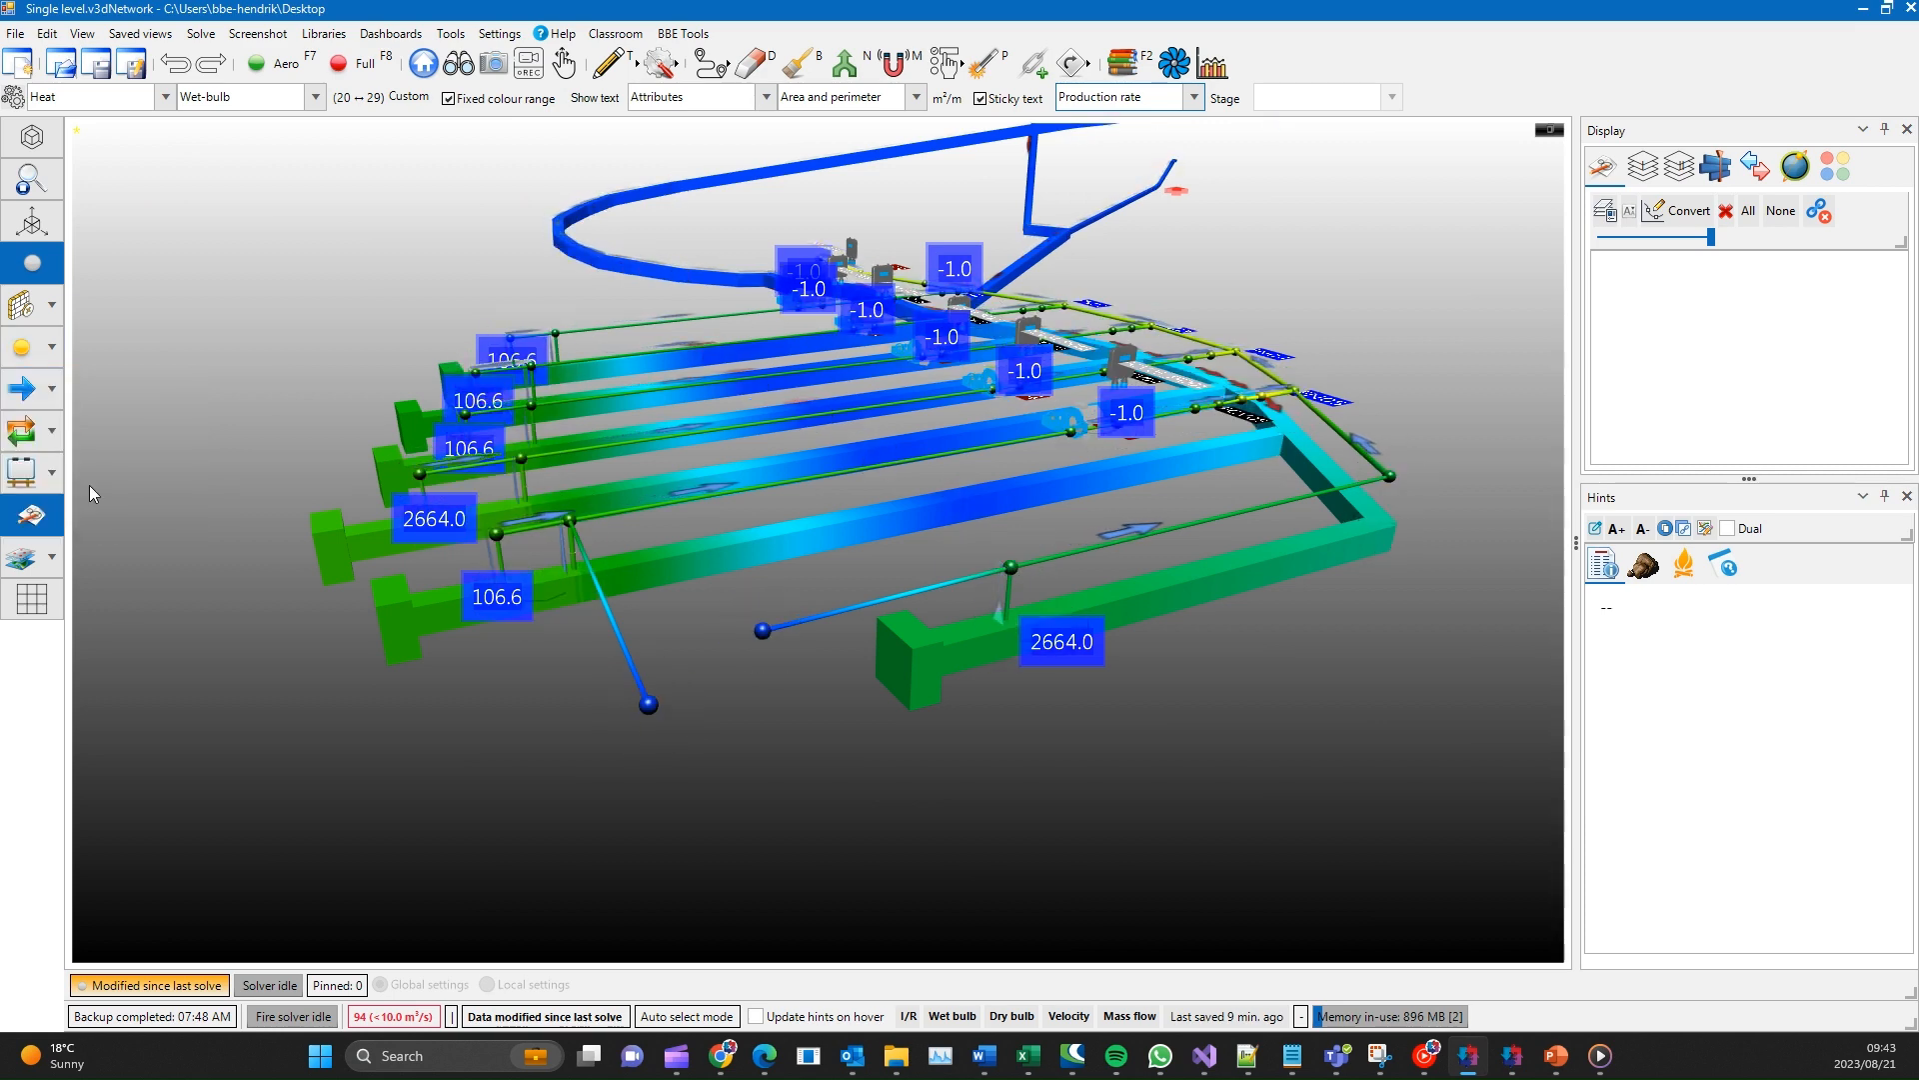
middle_drag(286, 656, 289, 522)
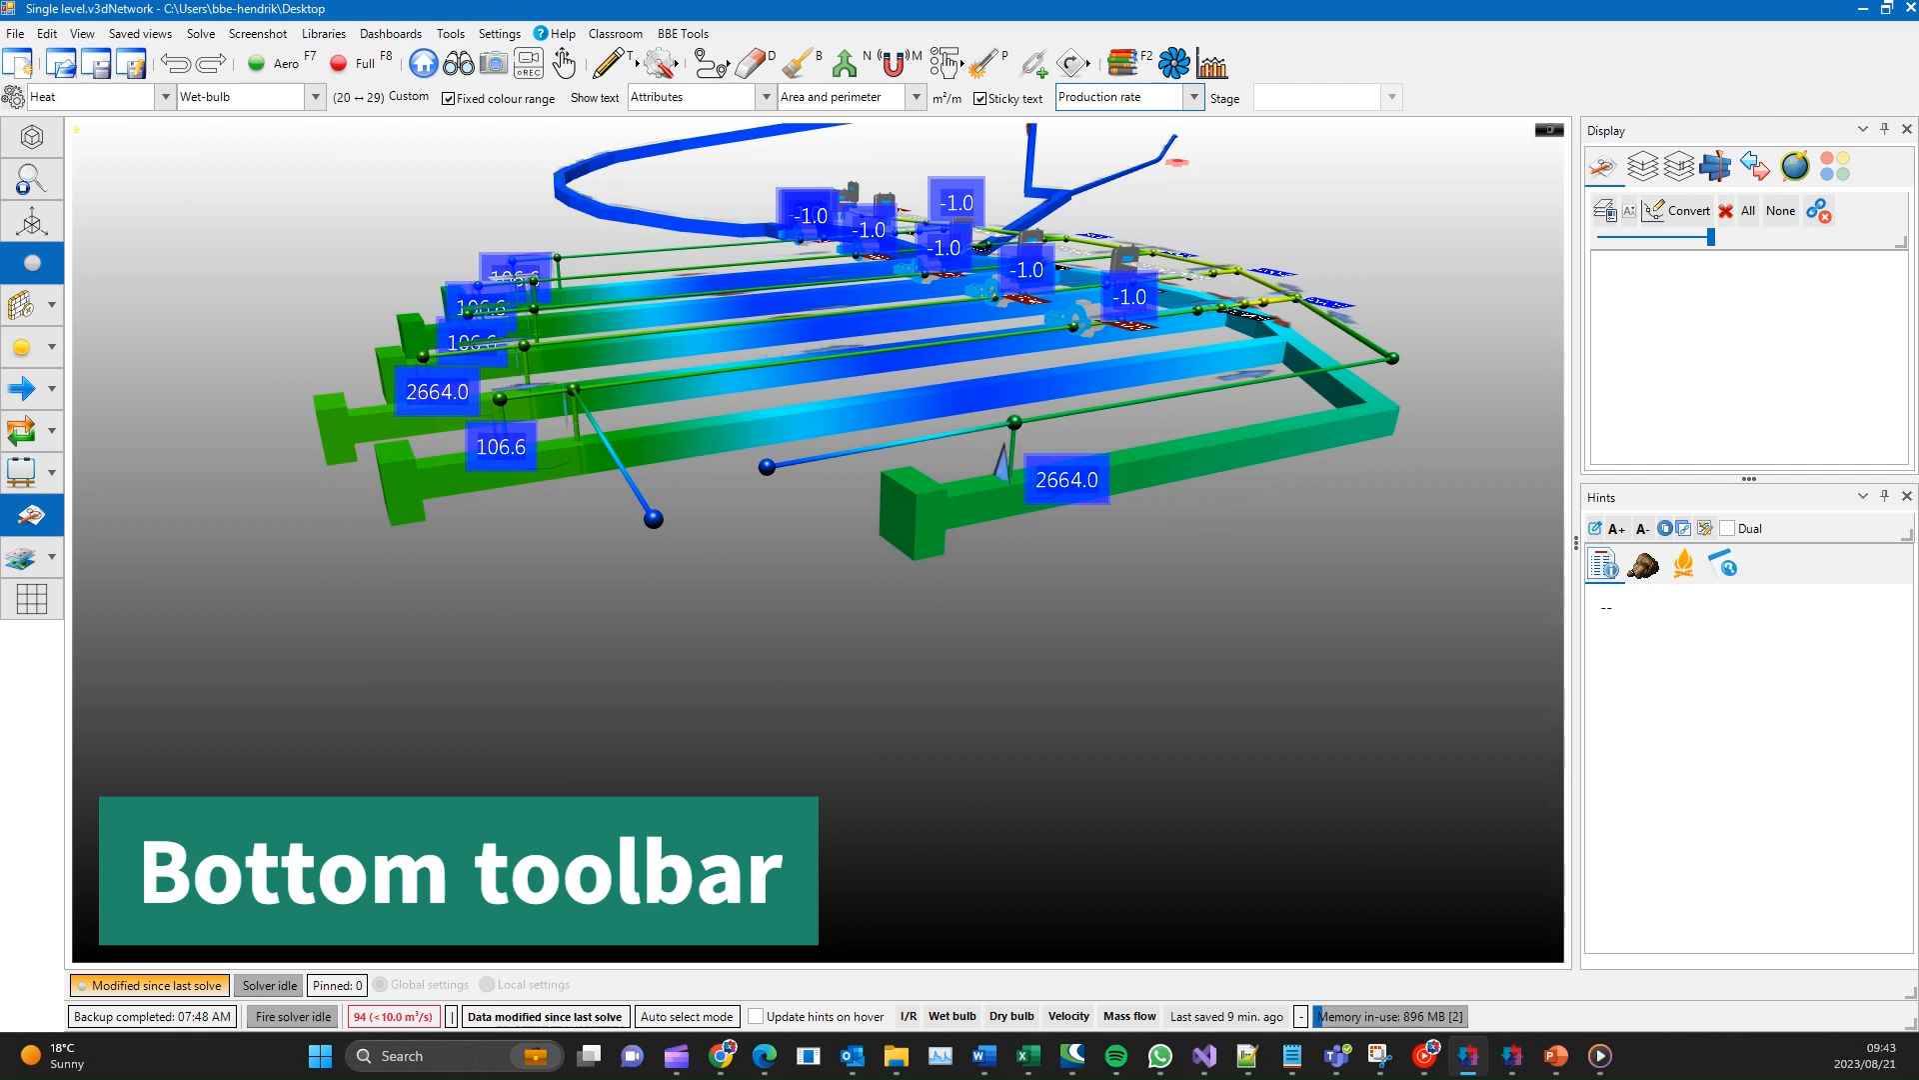
- Start the aero solve and set the low flow visibility limit to 5 kg/s
click(258, 66)
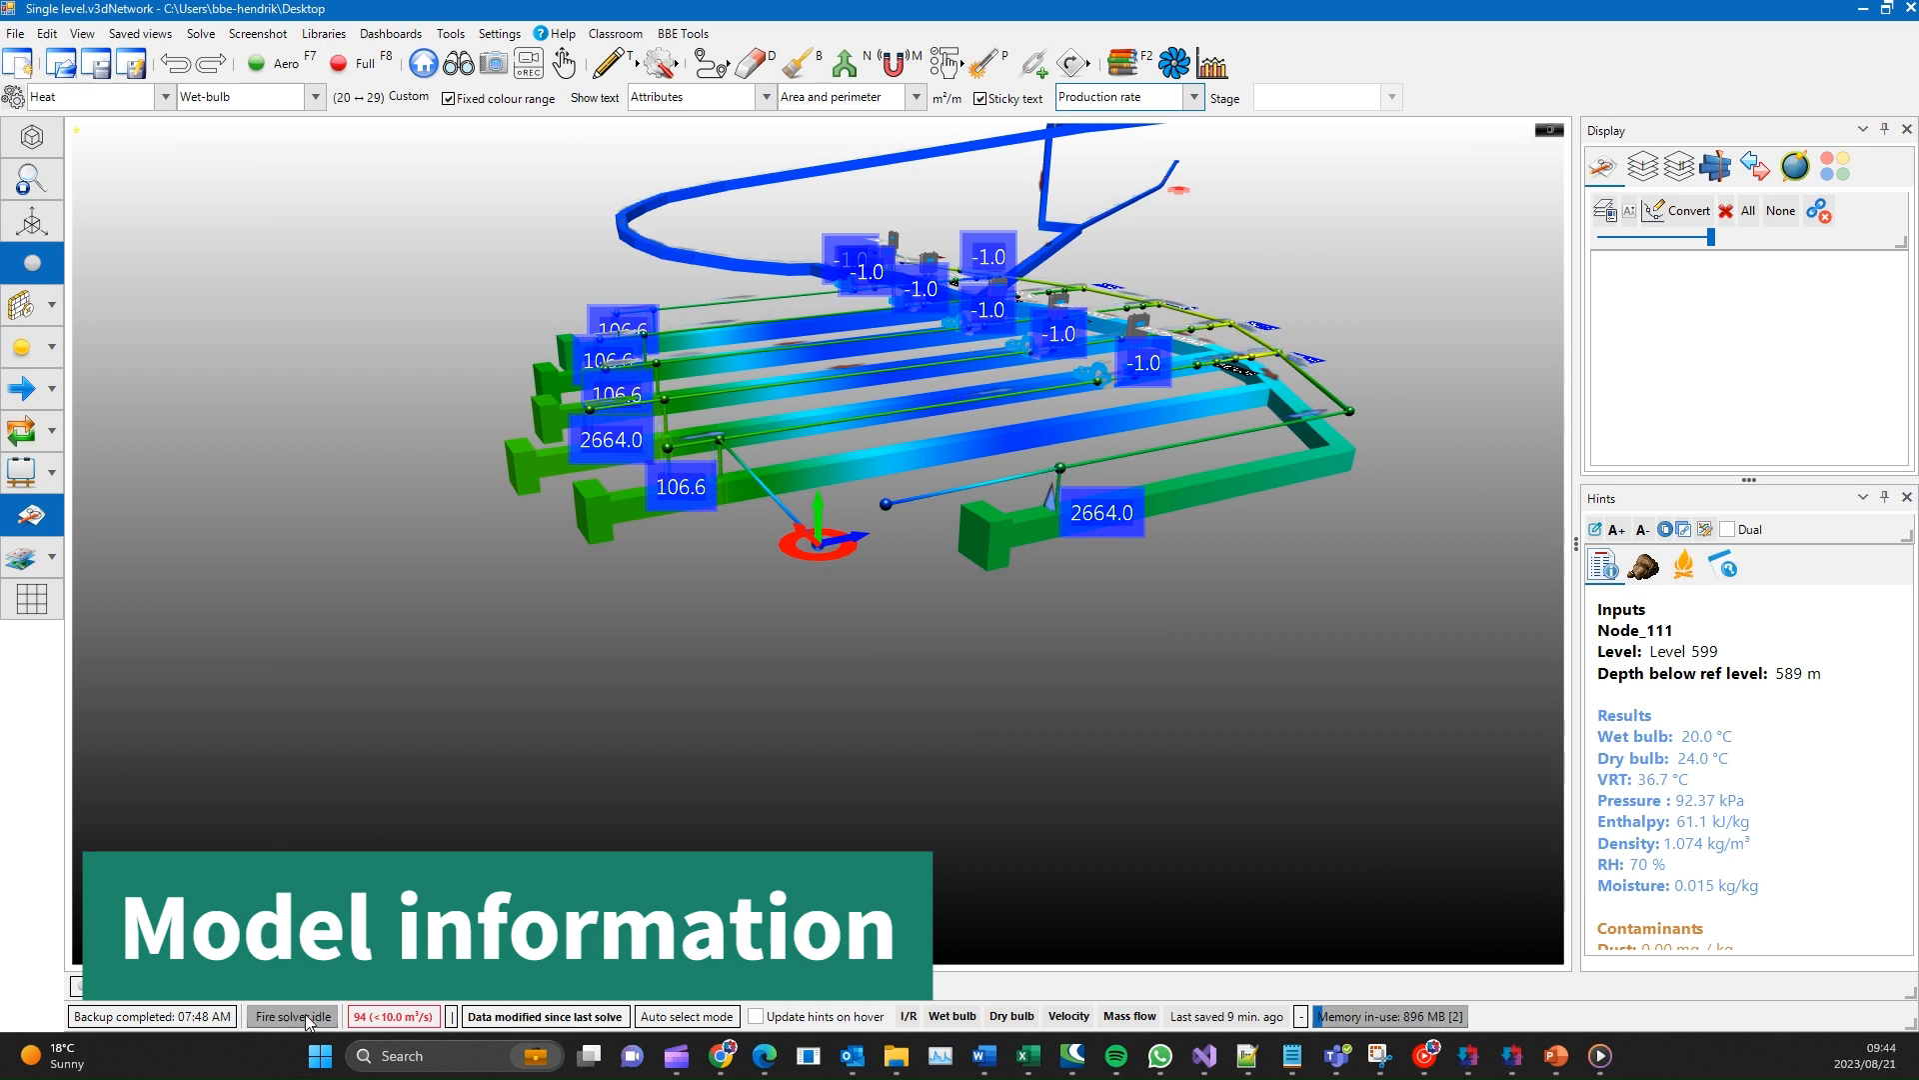
click(398, 1016)
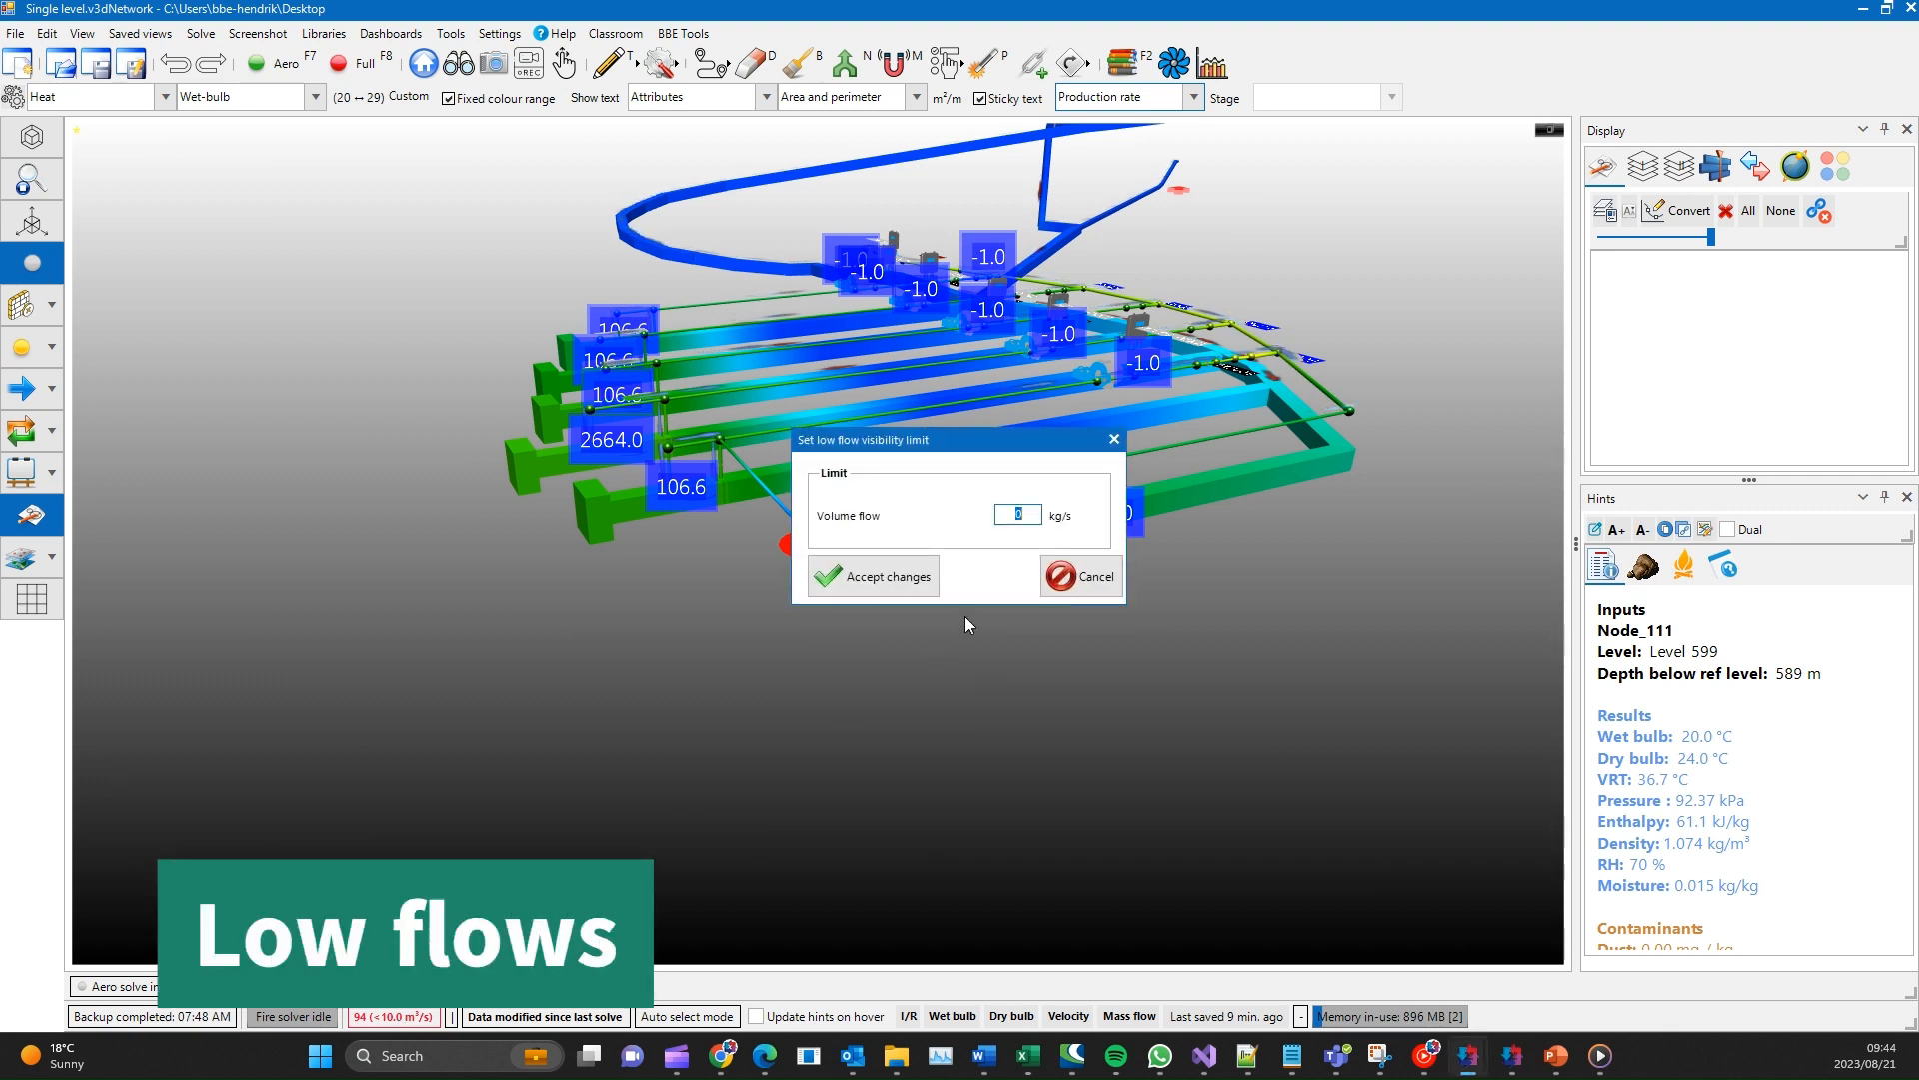
text(5)
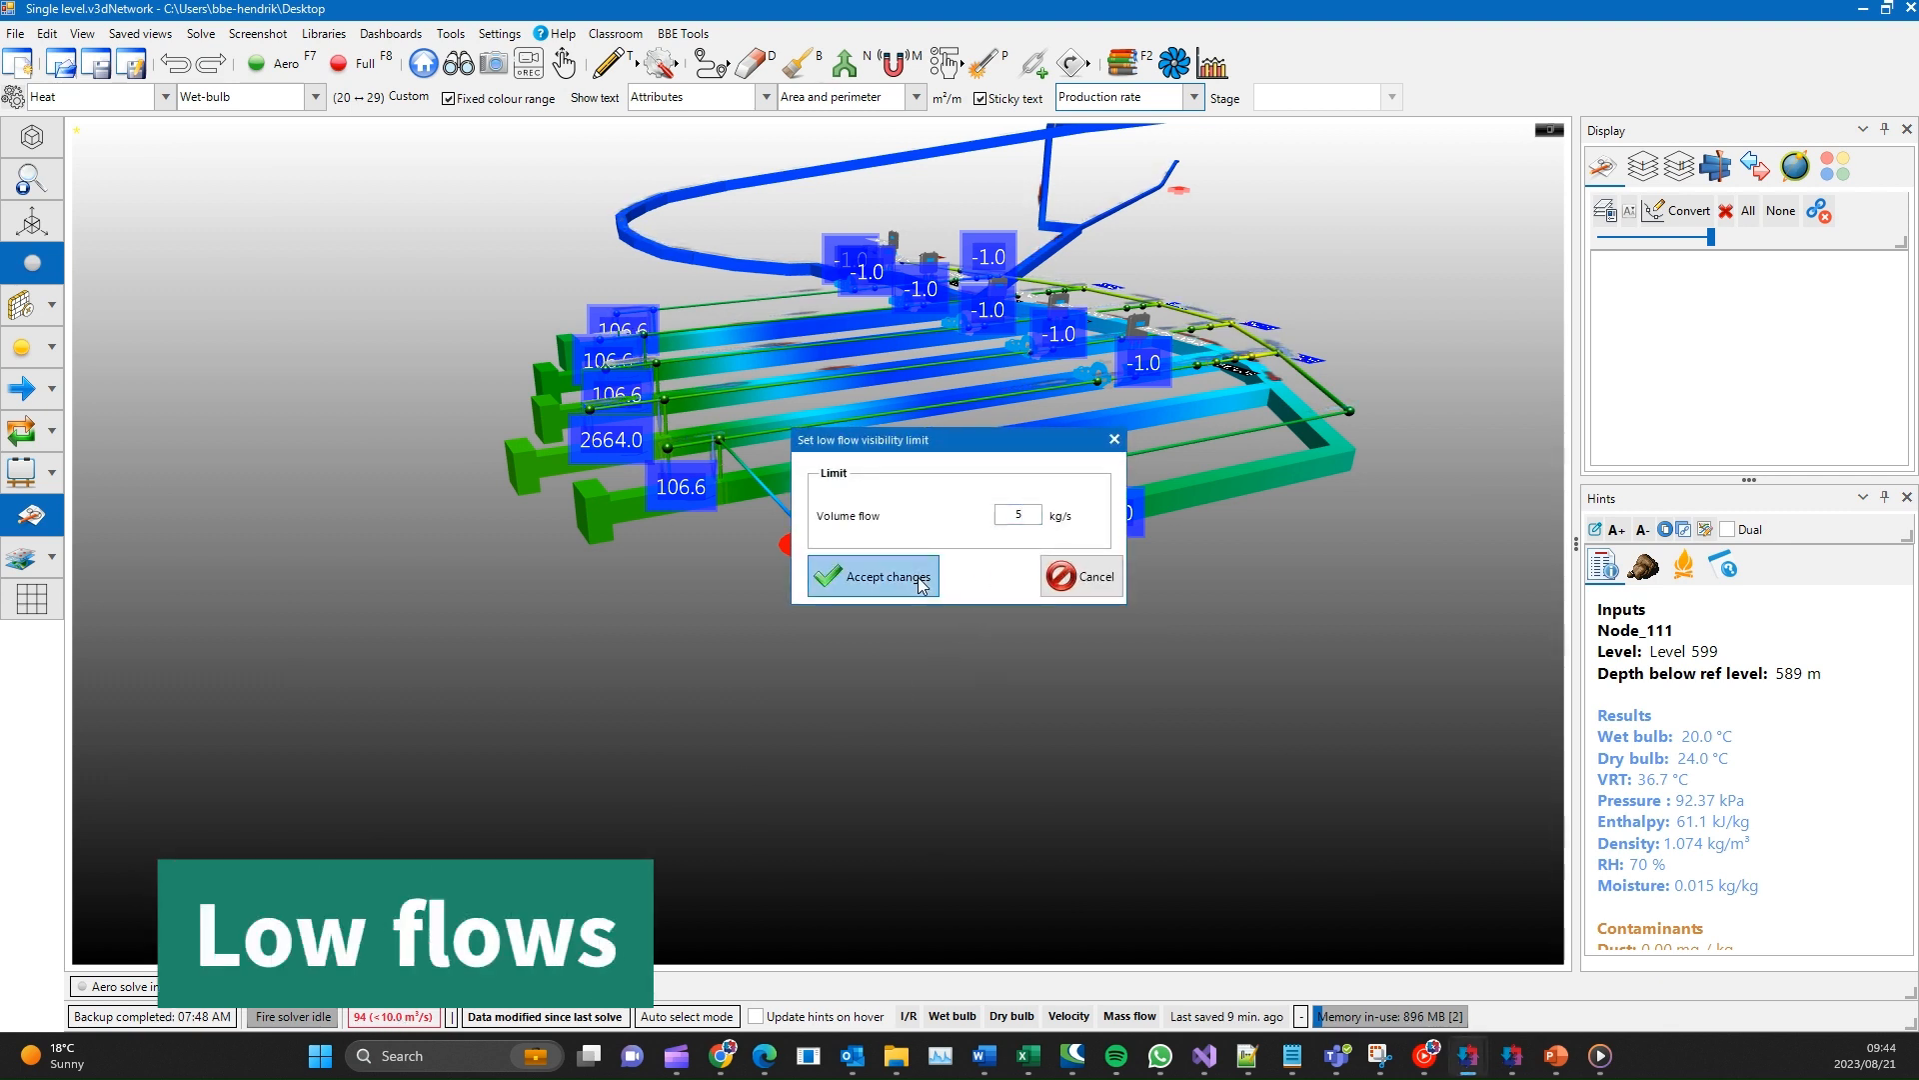
click(921, 579)
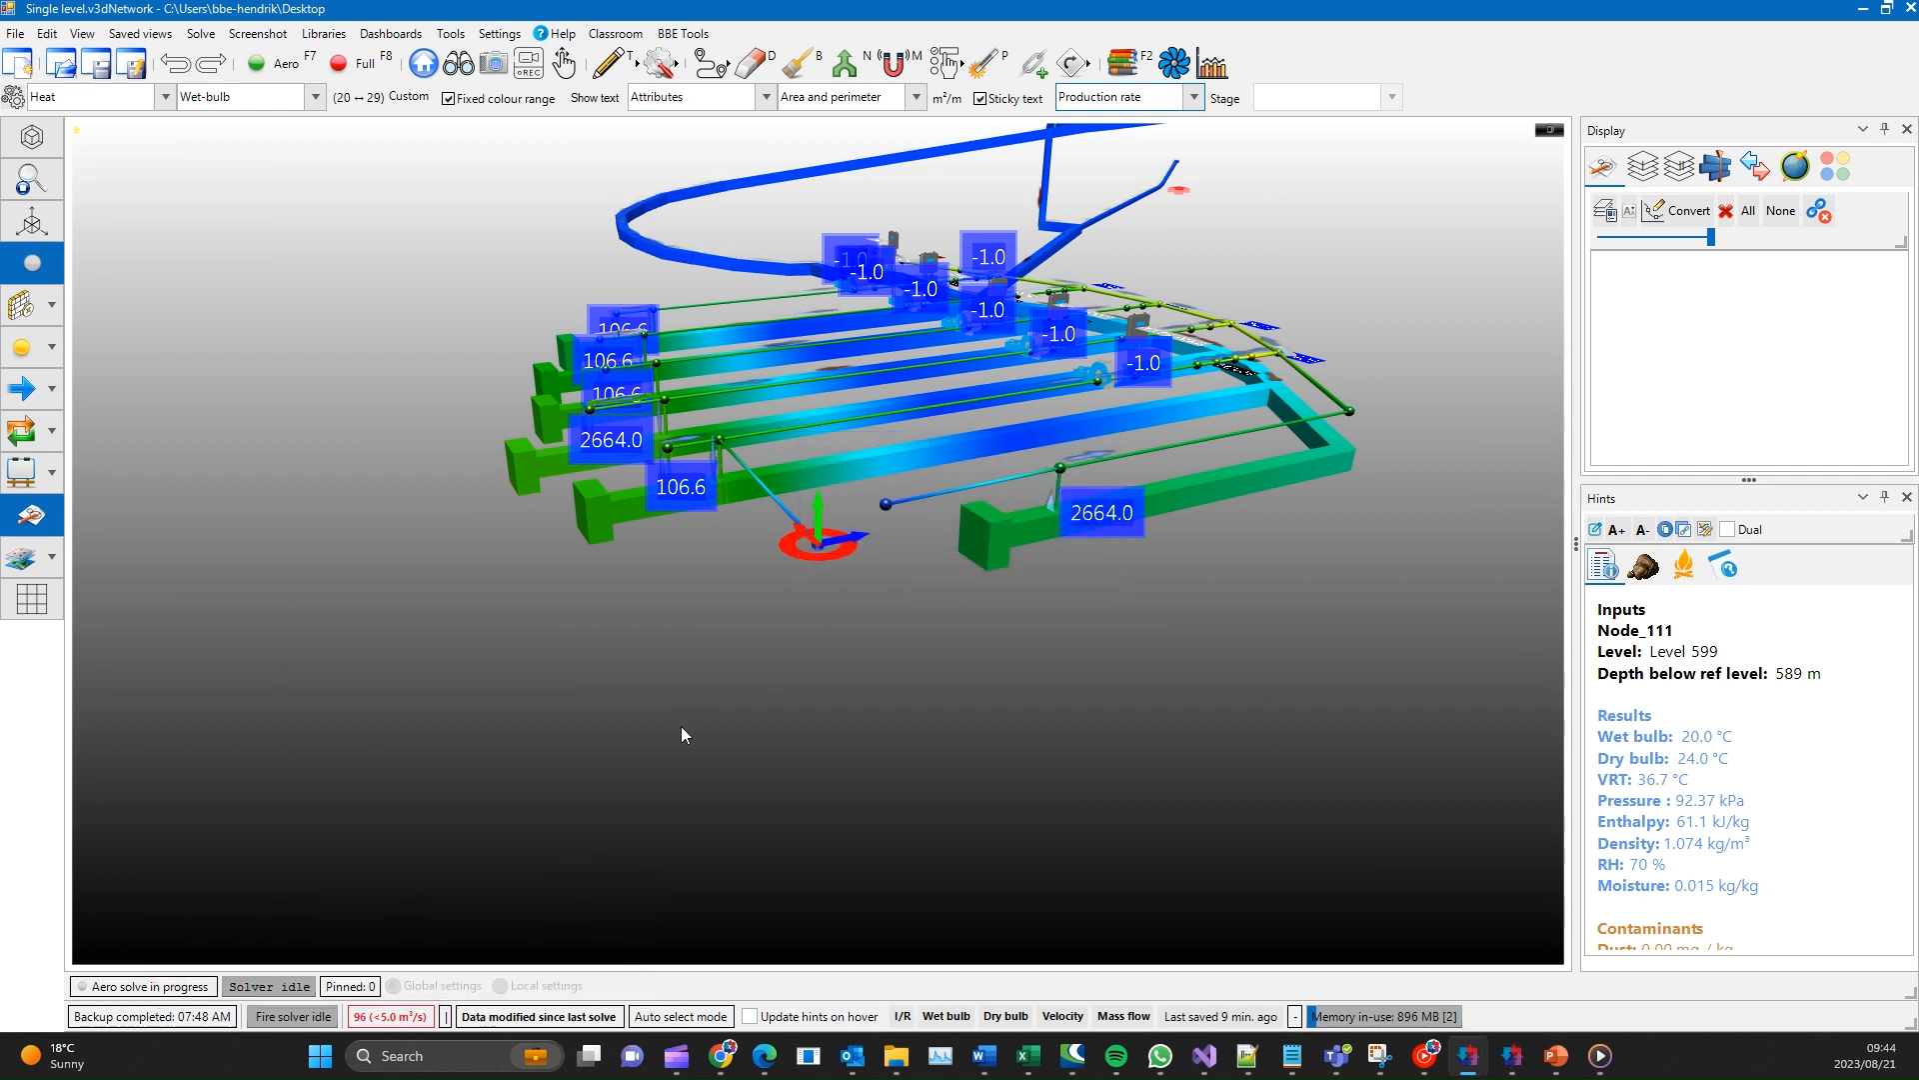
- Cycle the selection mode through Branch select and Node select, and return it to Auto select
click(686, 1016)
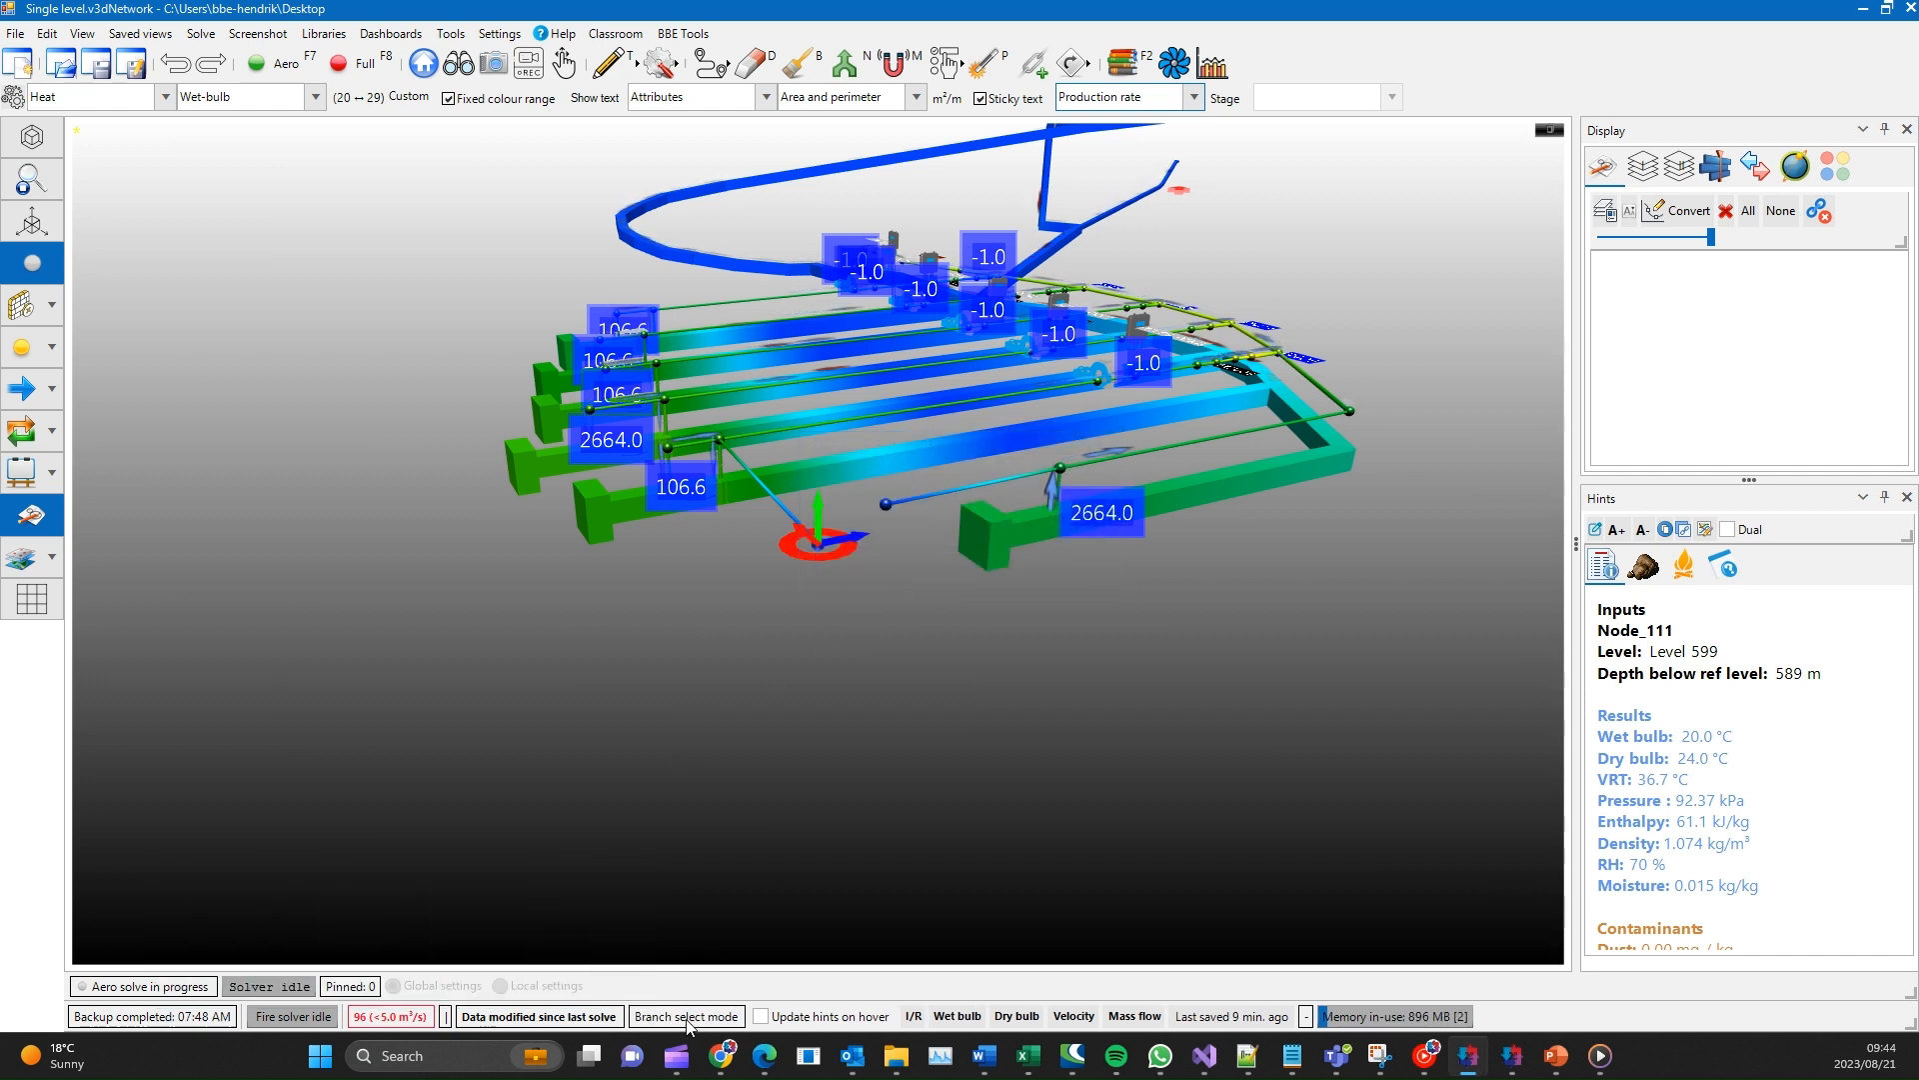
click(685, 1017)
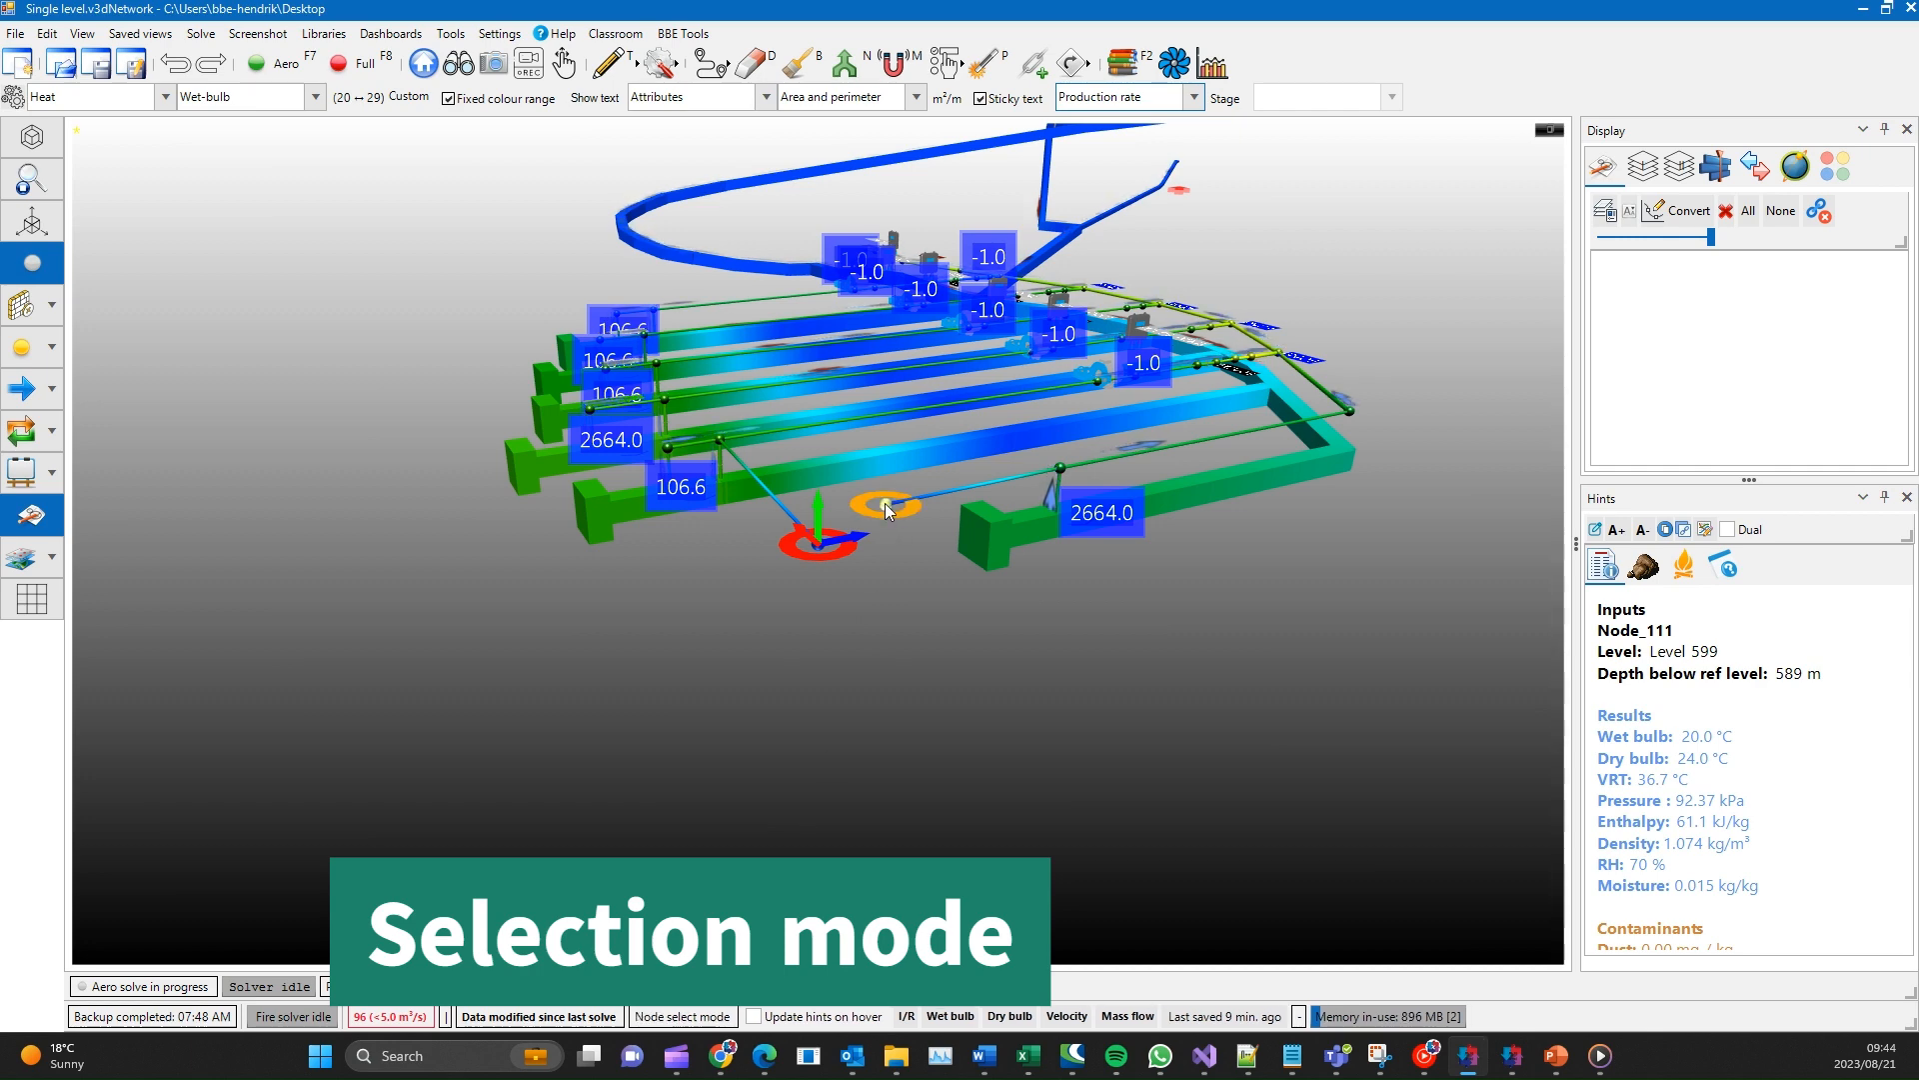
click(677, 1018)
- Turn on hint updates on hover to view branch hints, turn them off, and select two branches to read their hints
scroll(758, 848, up, 6)
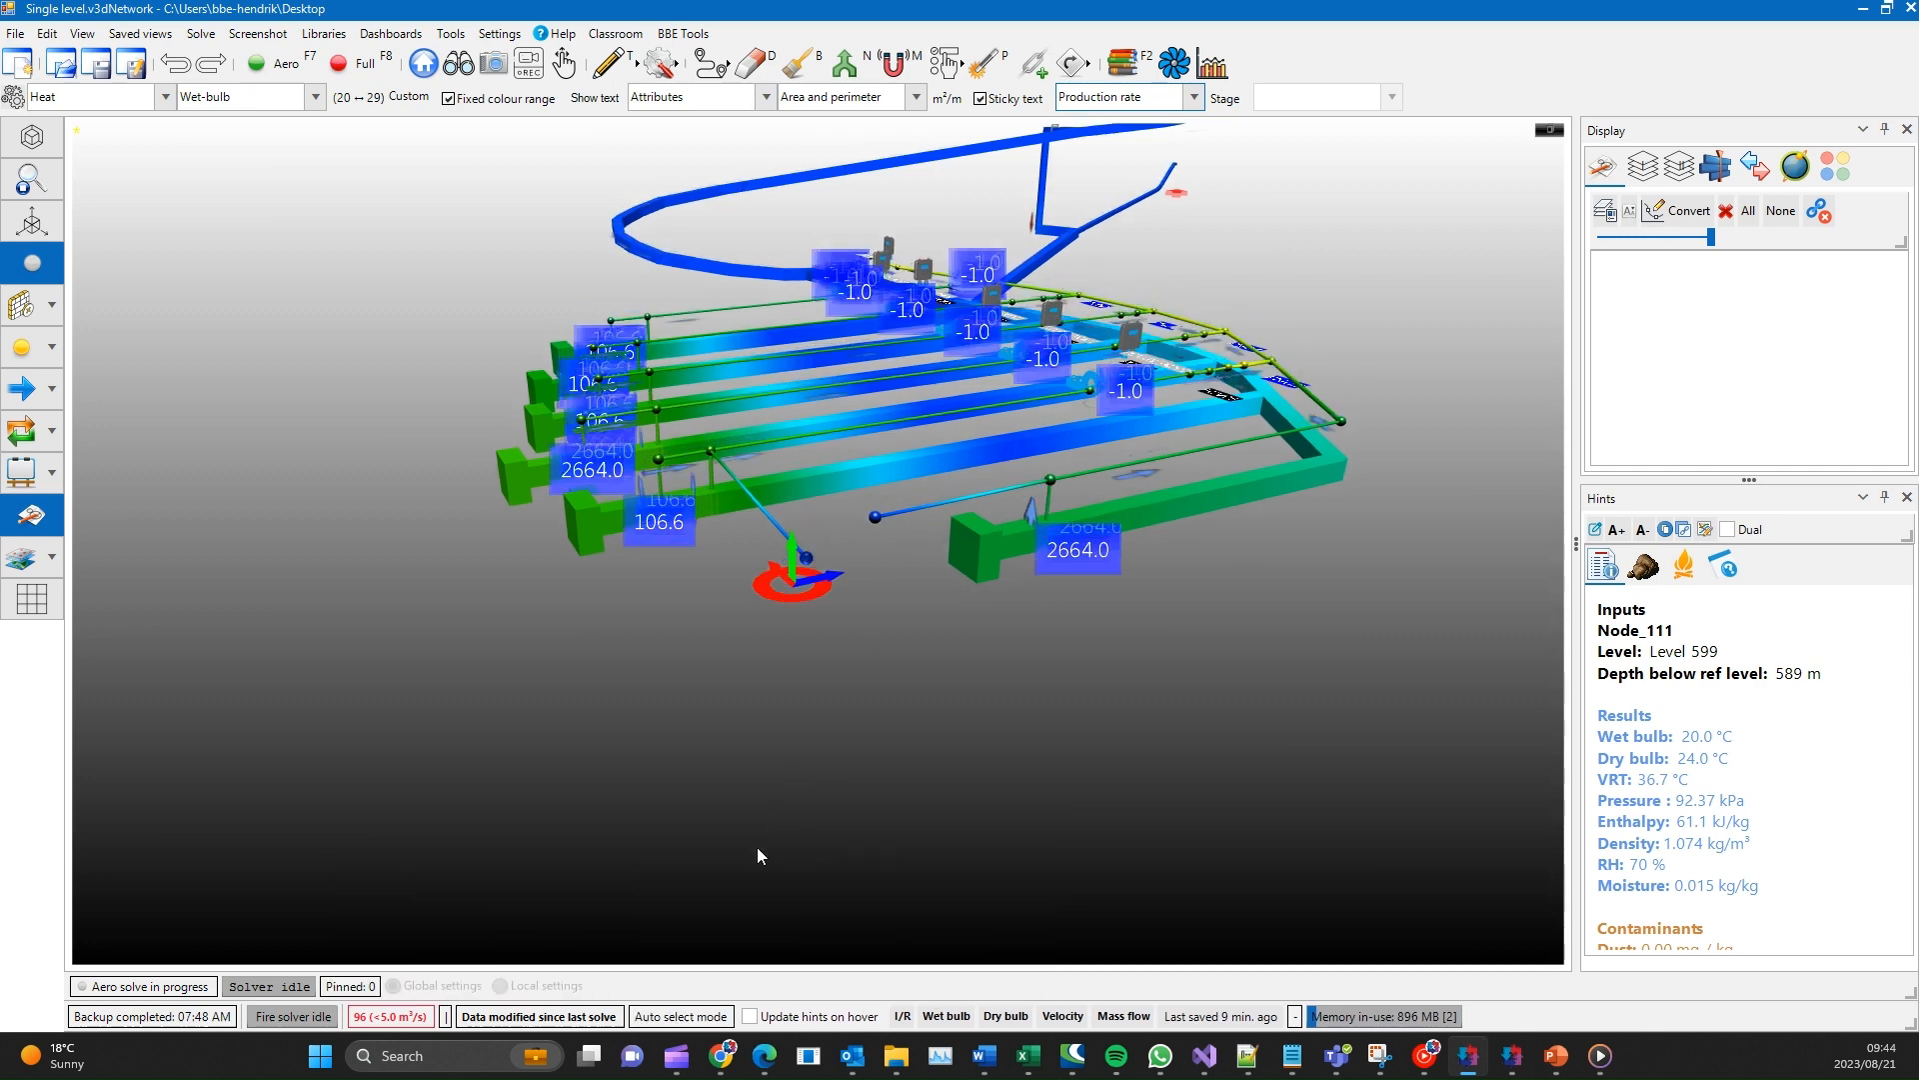
middle_drag(772, 645, 712, 658)
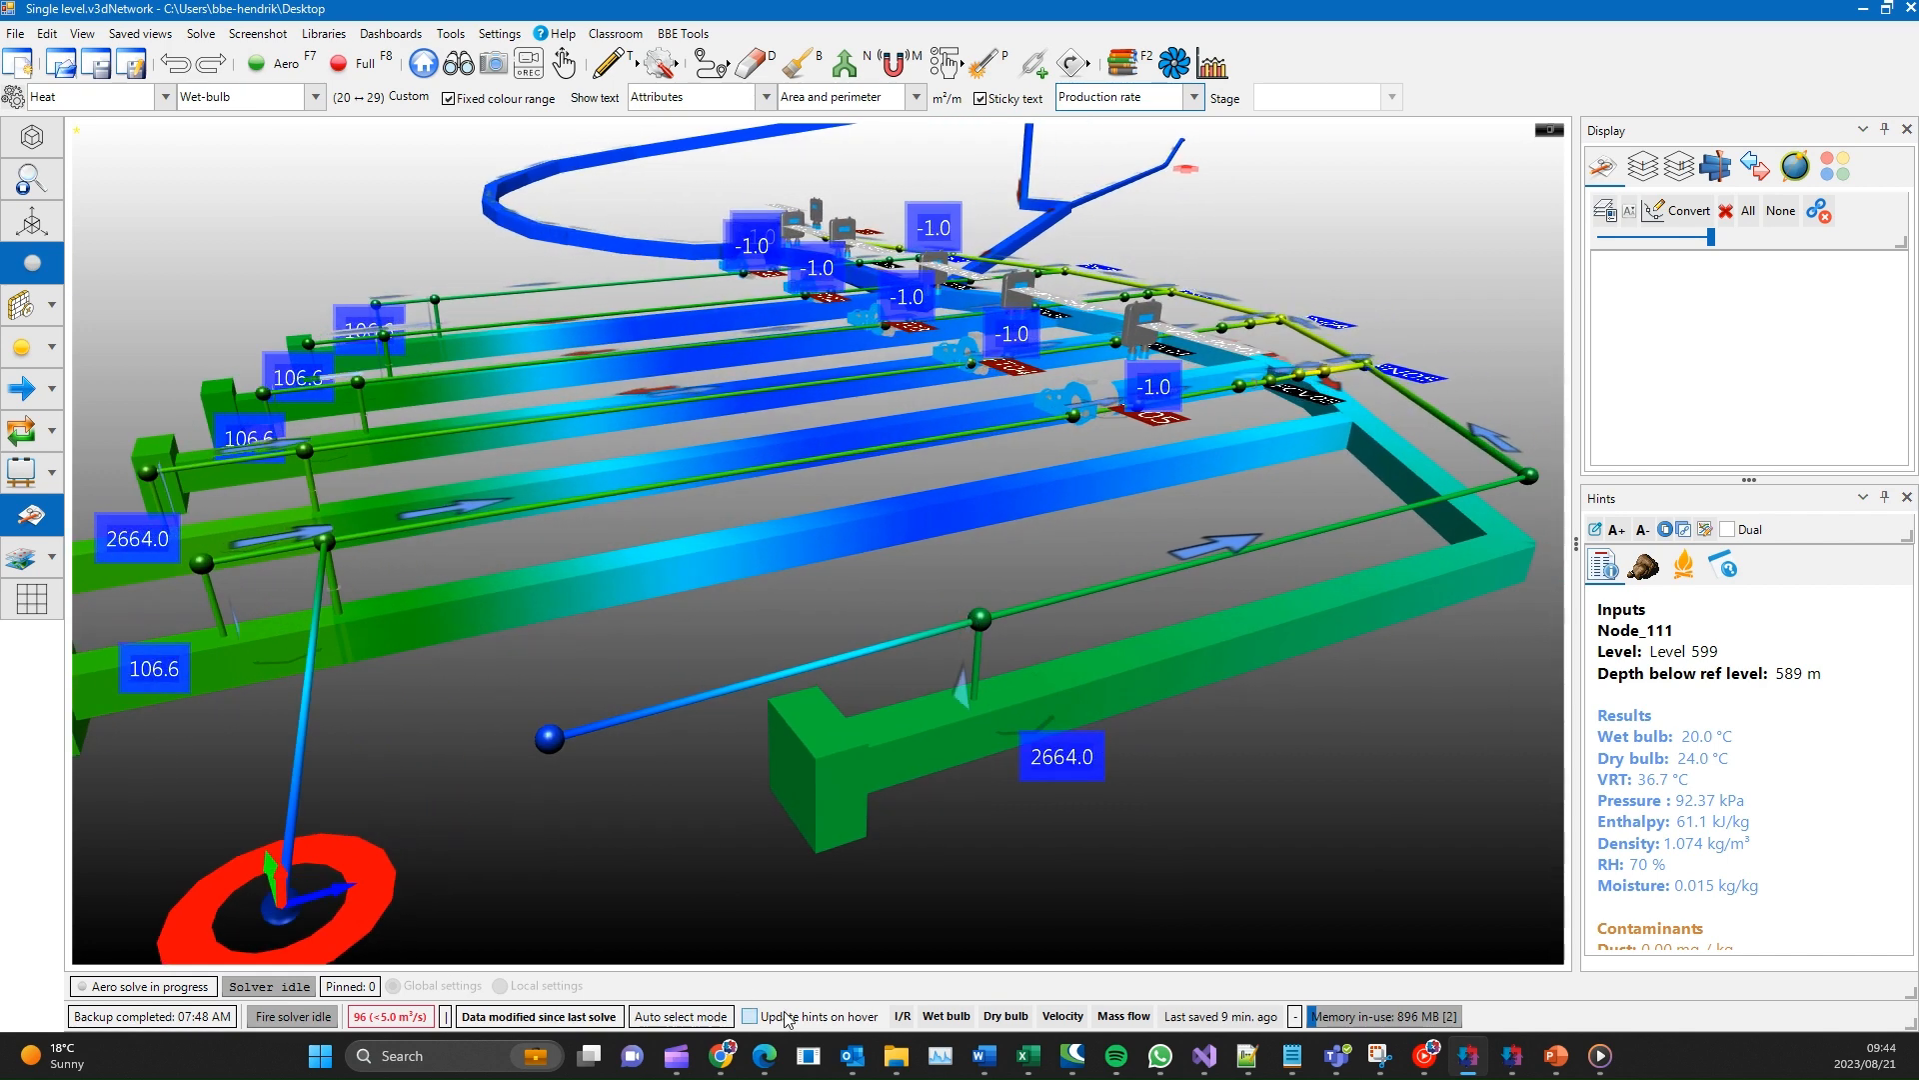
click(795, 1020)
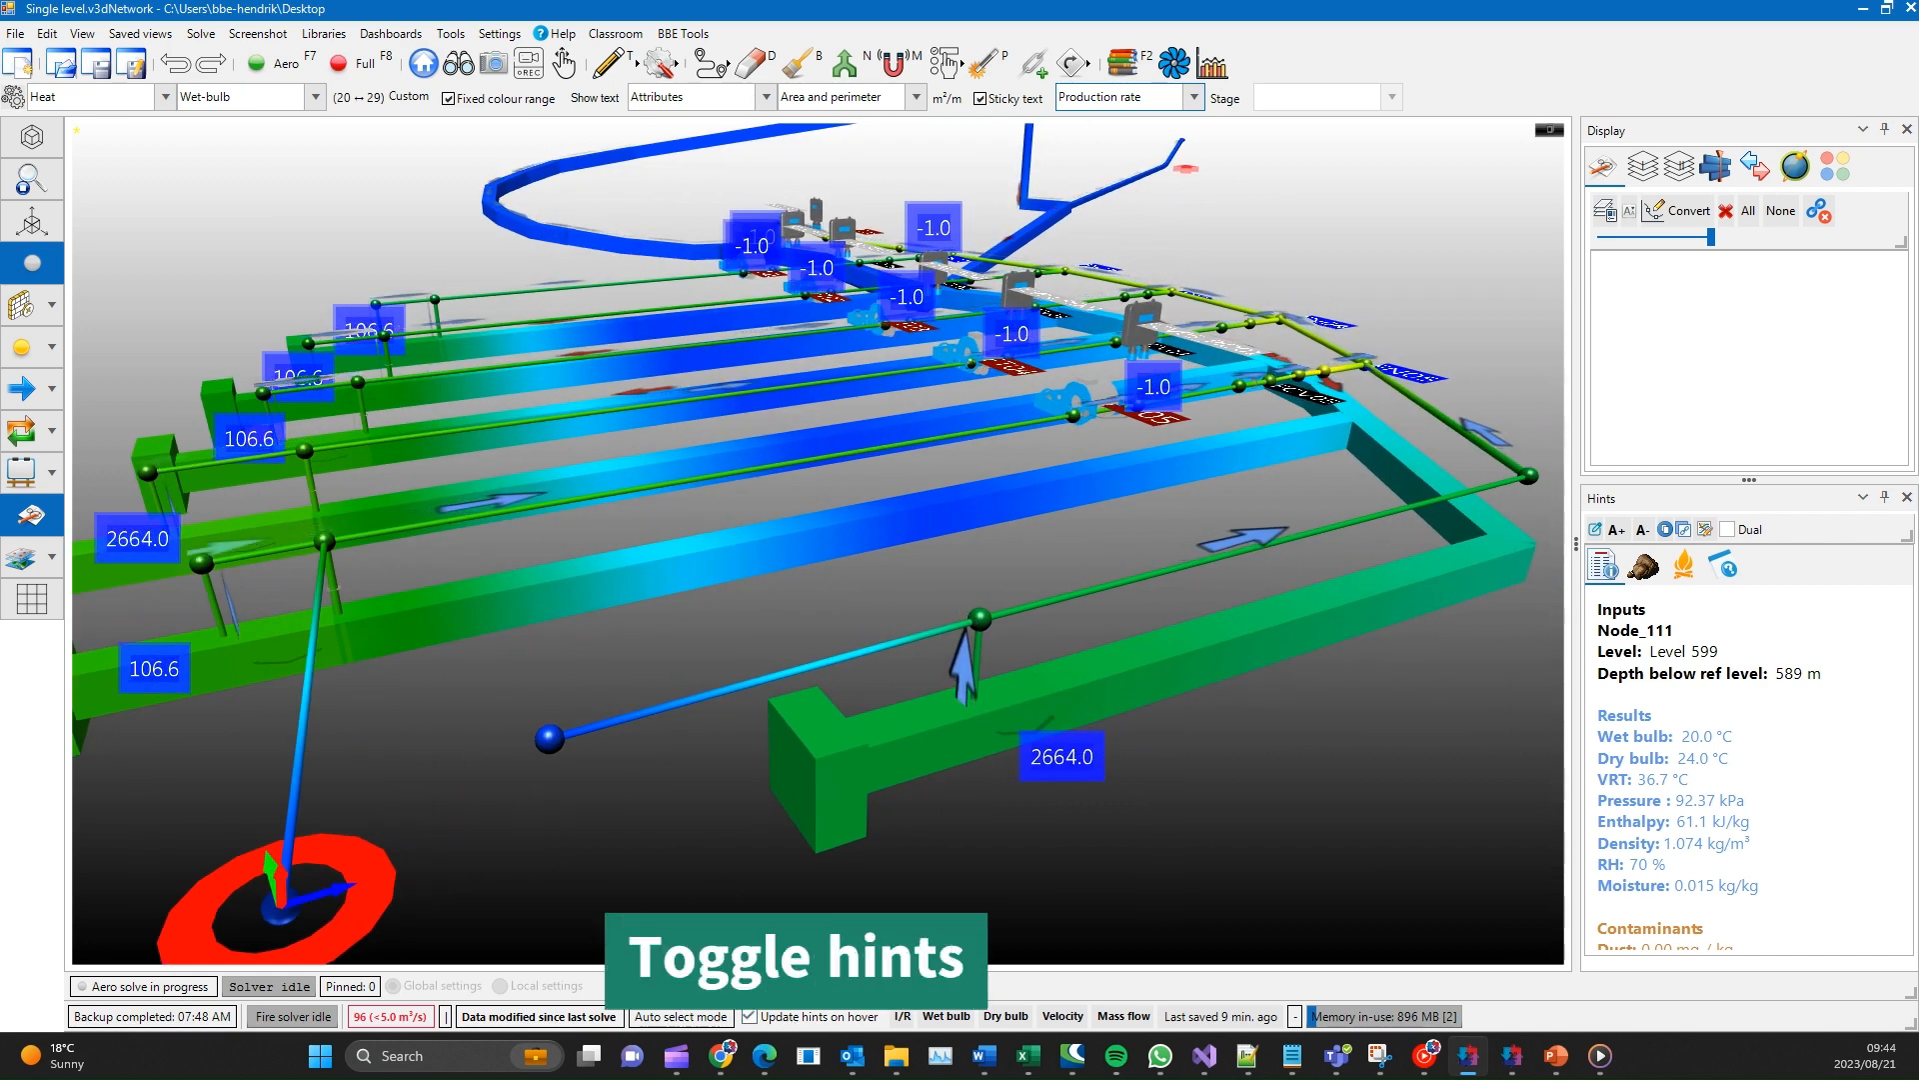
mouse_move(1122, 667)
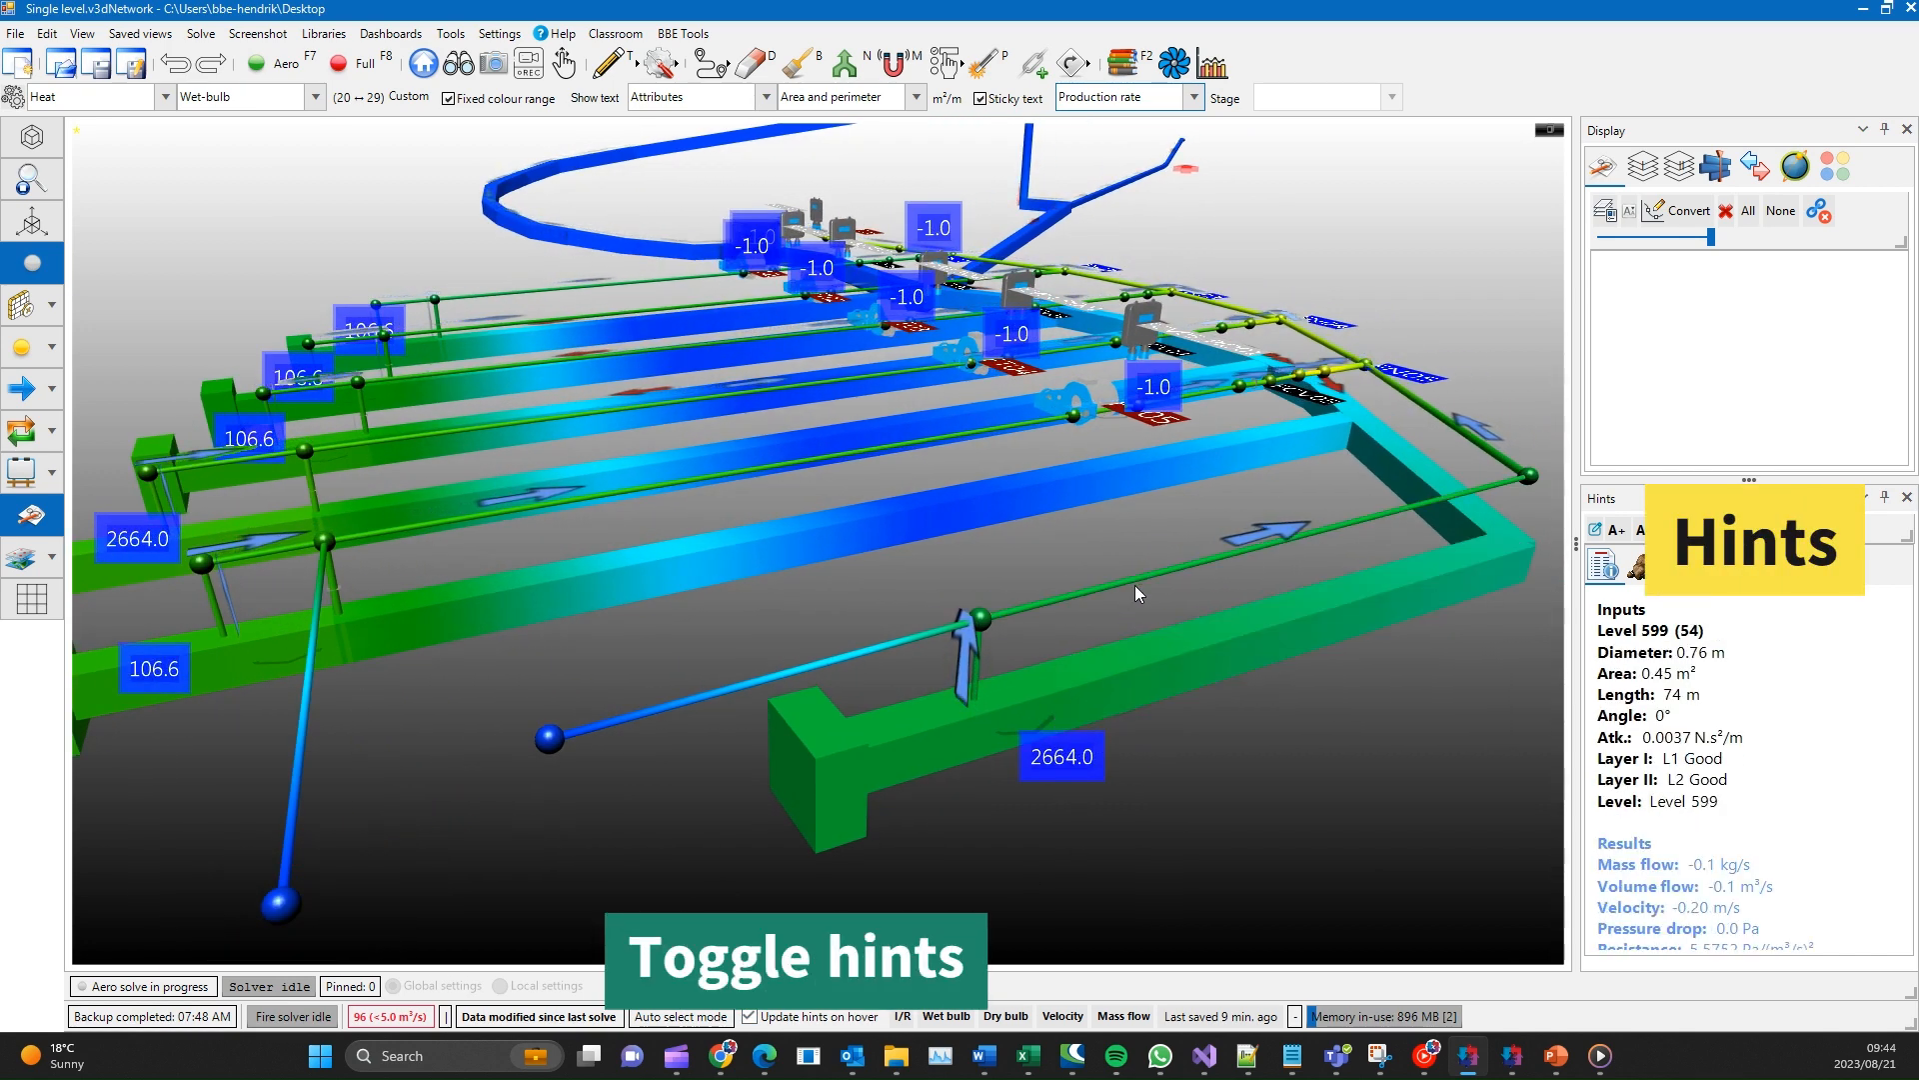
mouse_move(1174, 453)
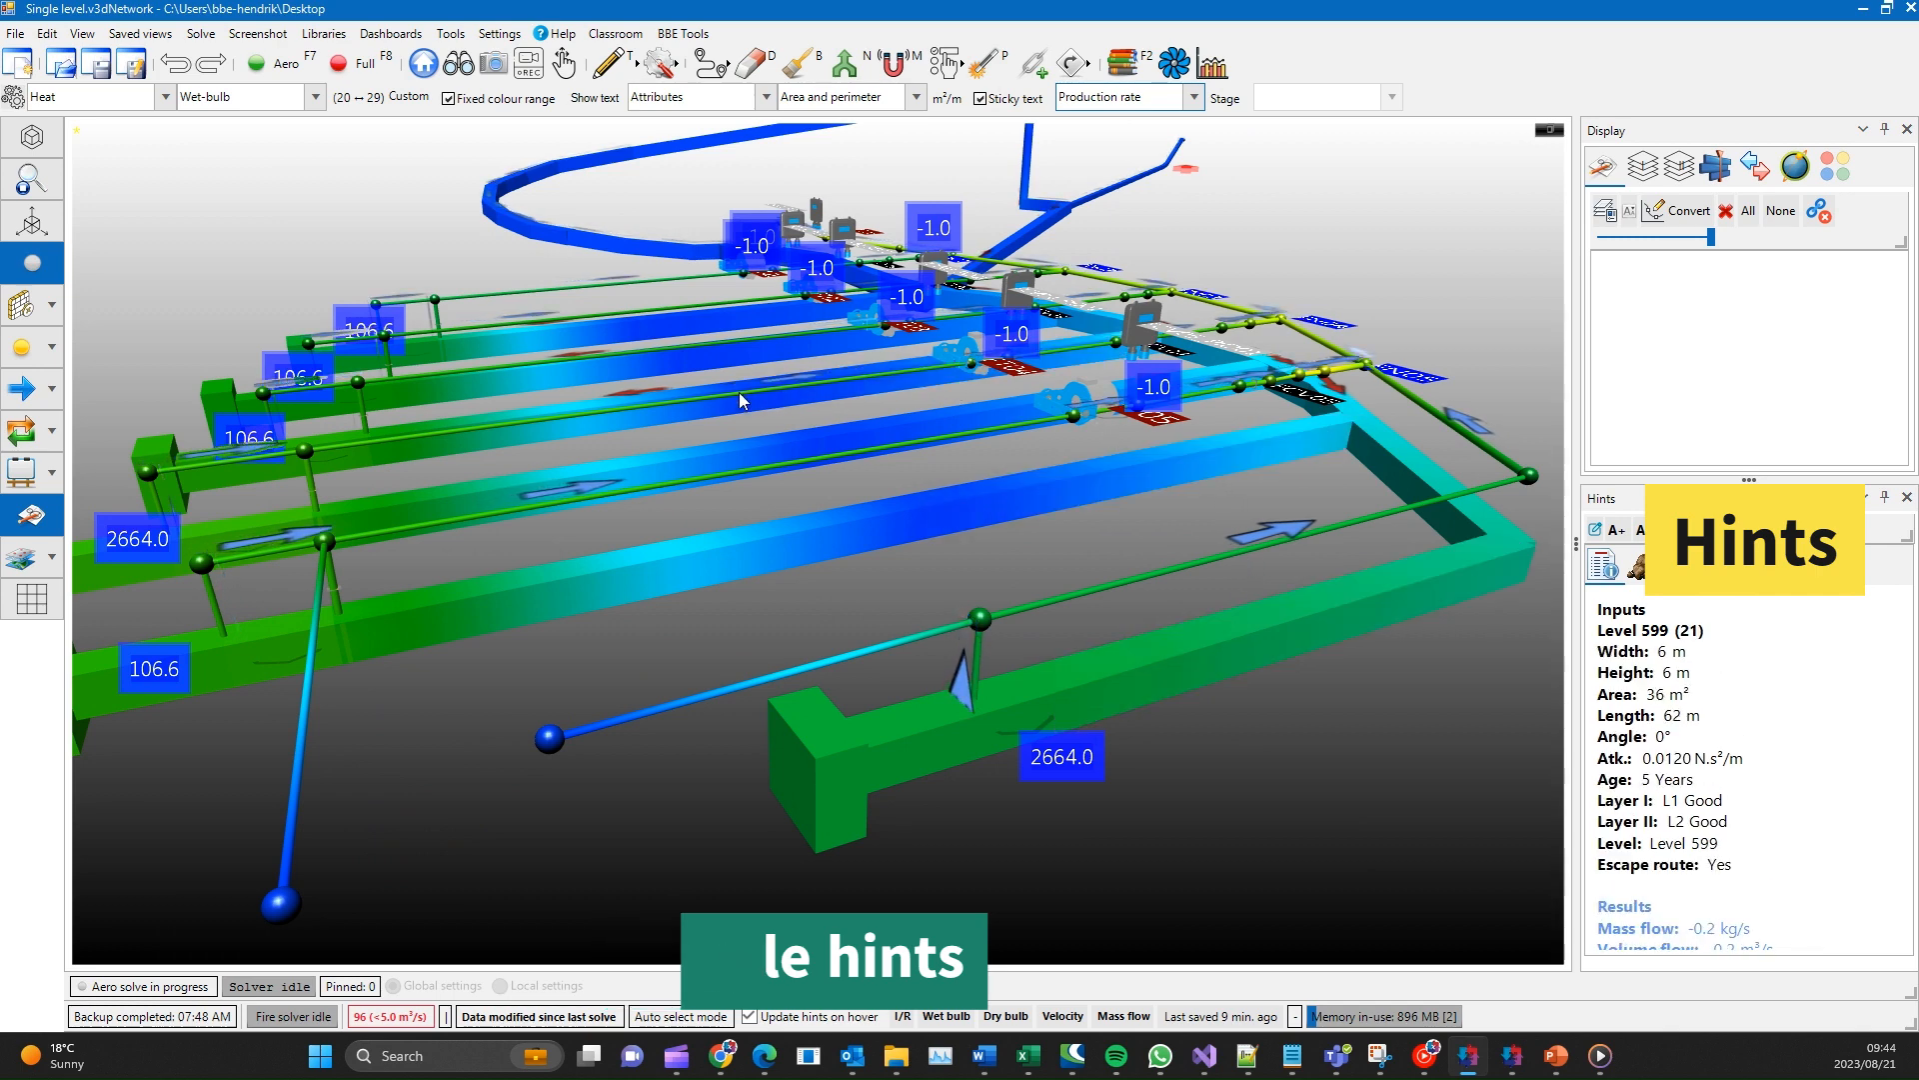
mouse_move(963, 672)
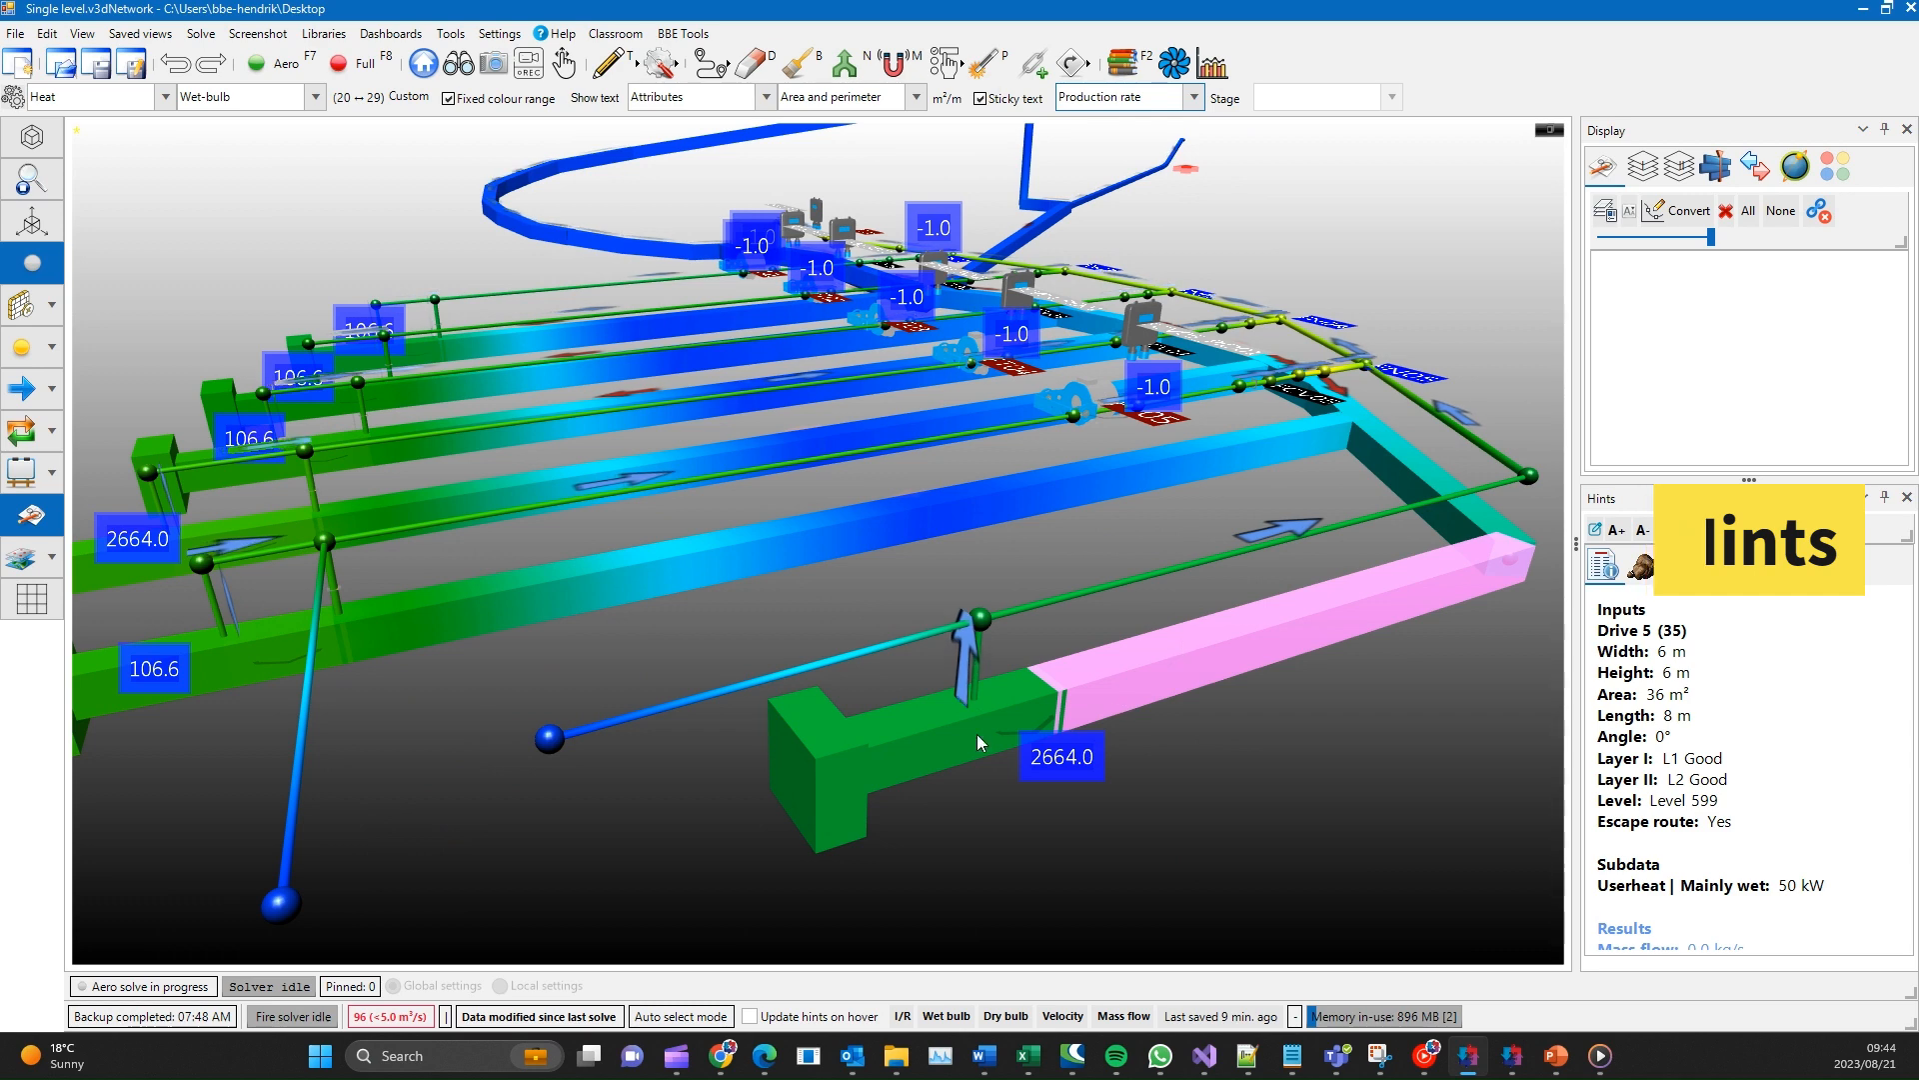
click(904, 640)
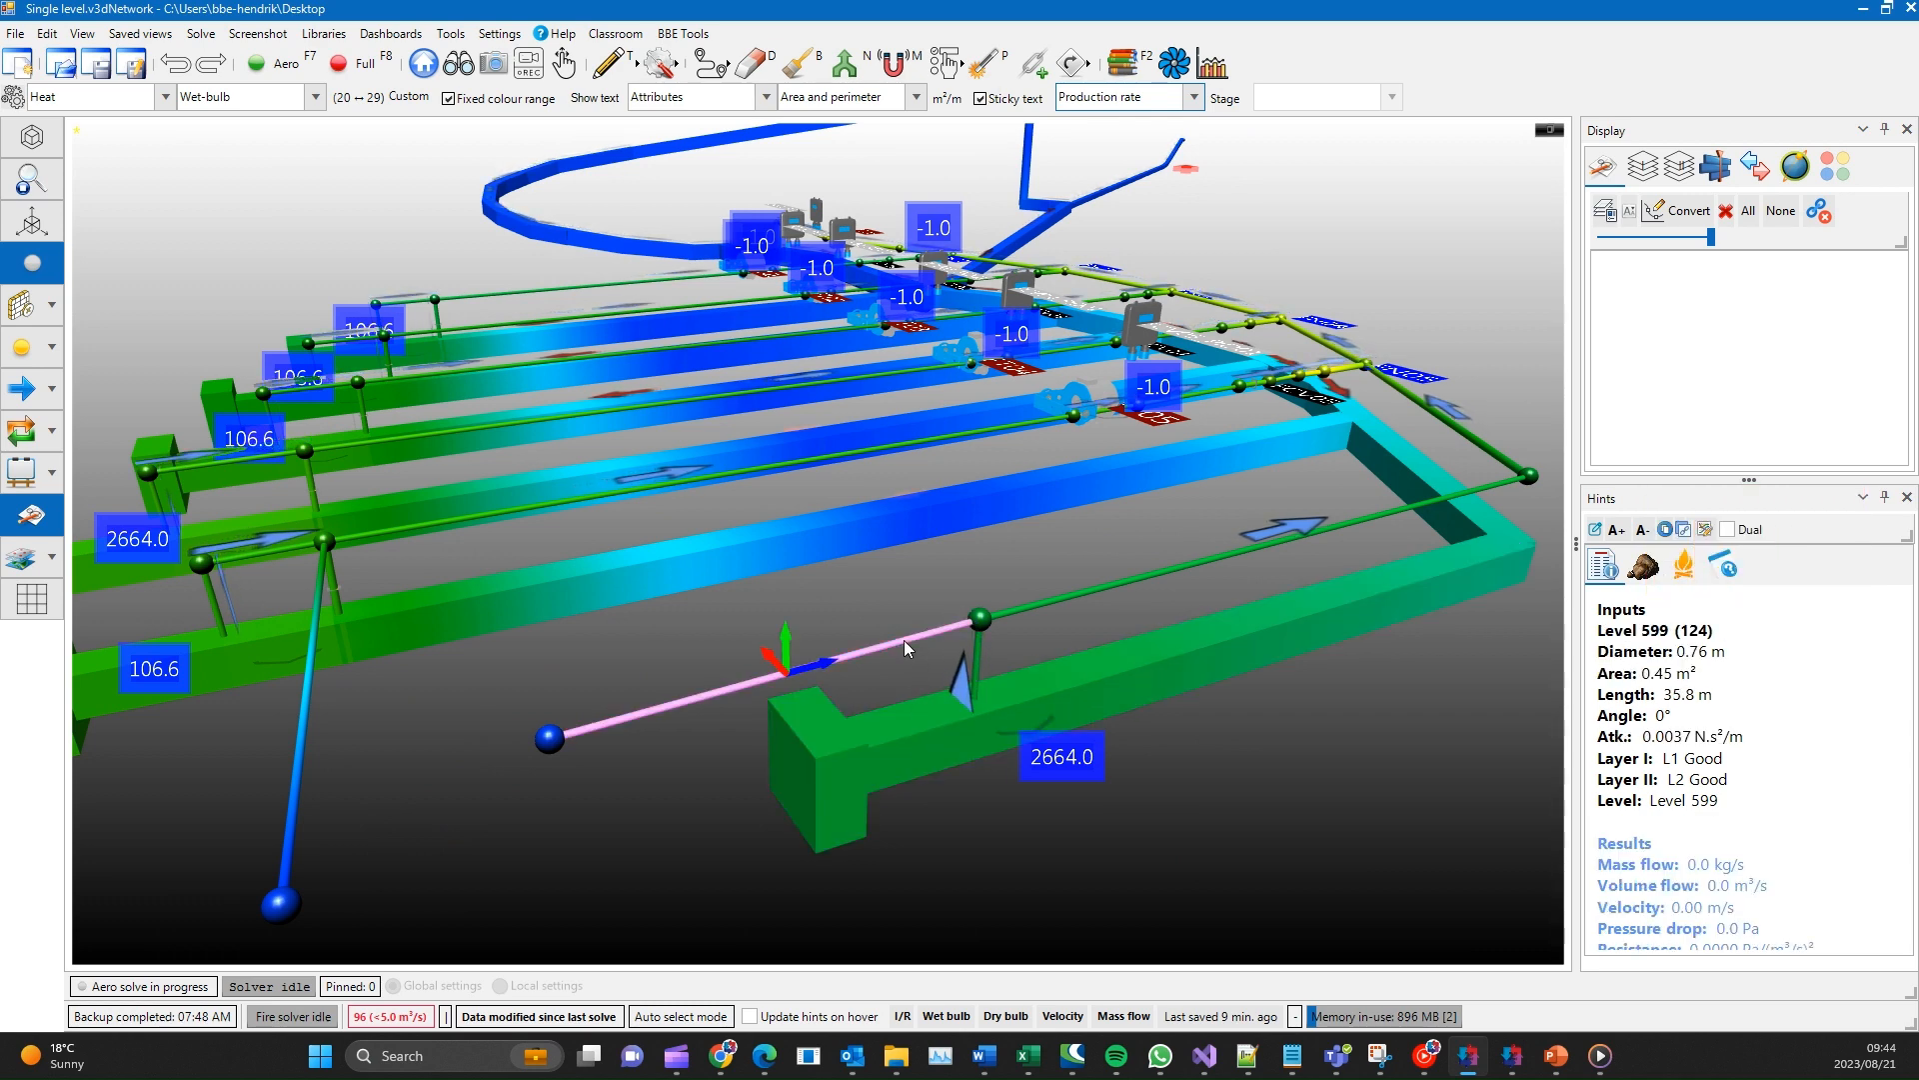
click(1183, 646)
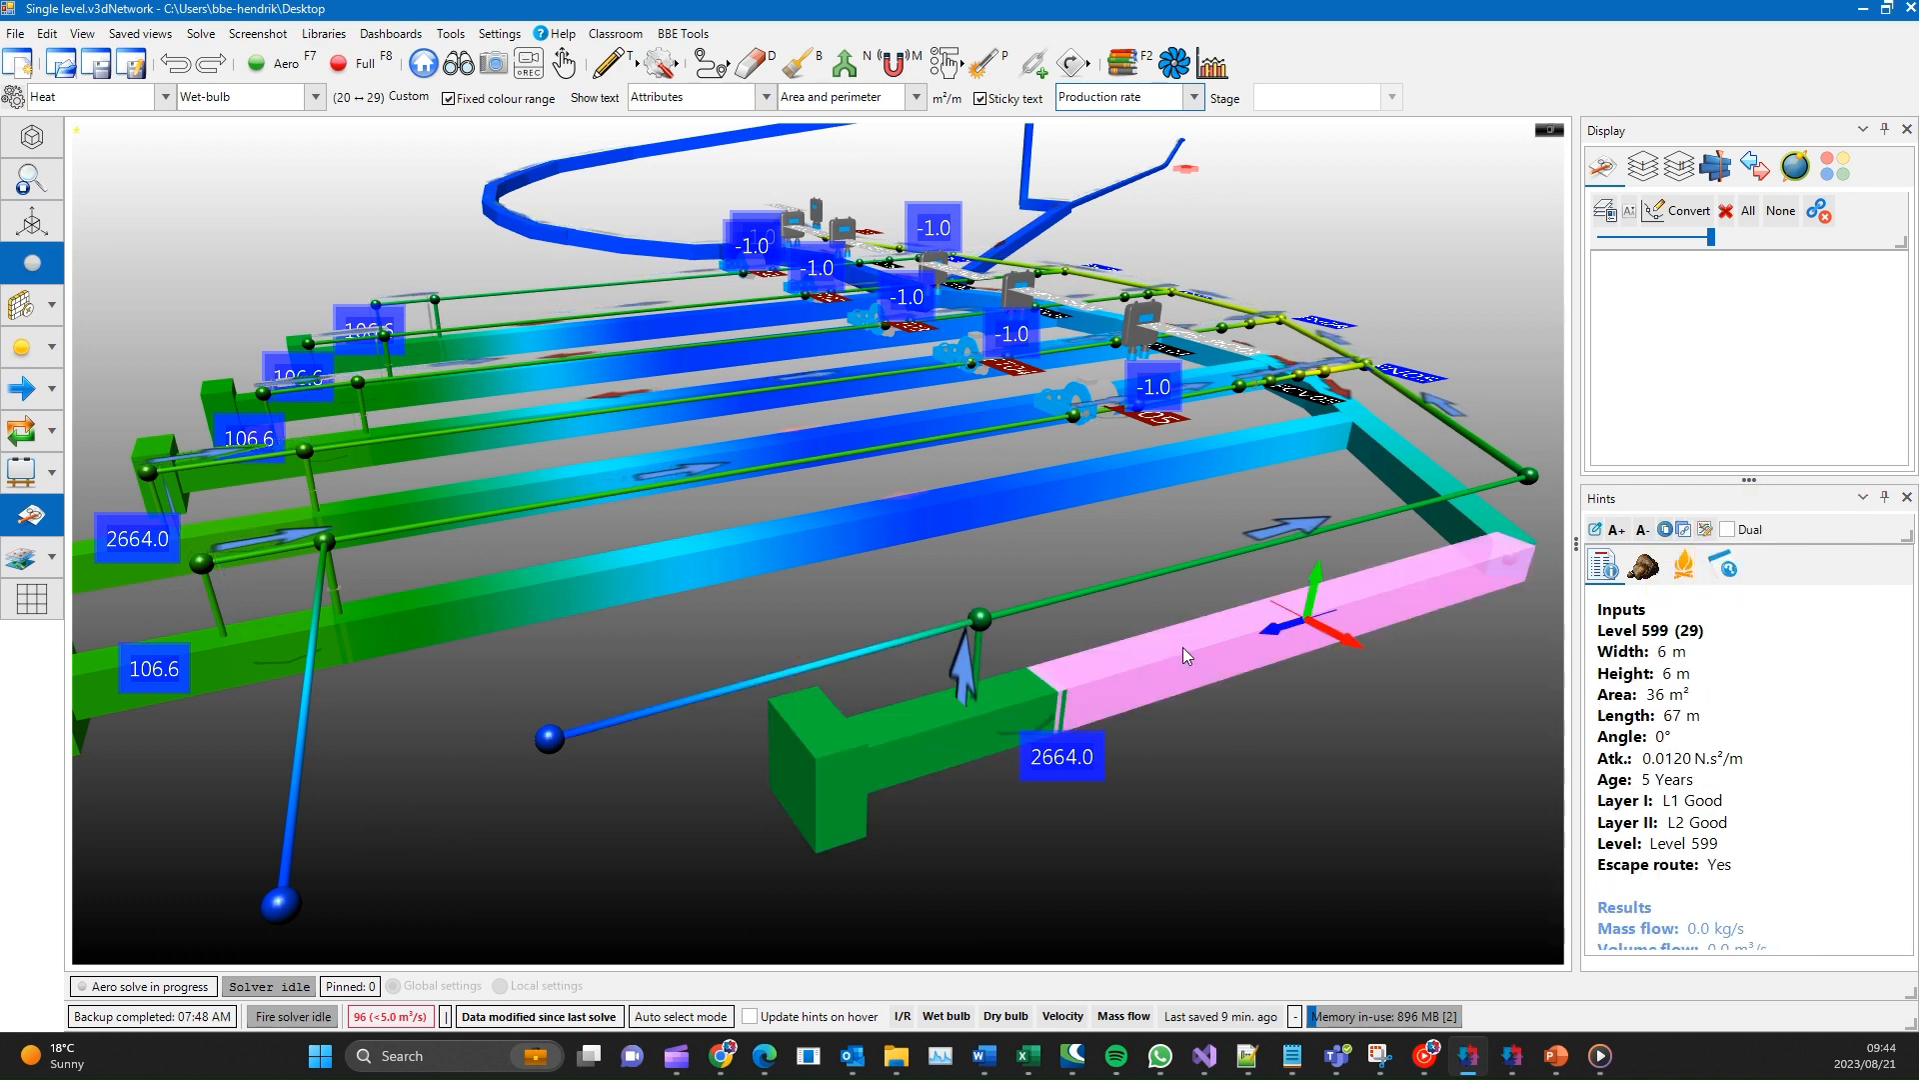
- Try the Intake / return, Wet bulb and Dry bulb quick colour modes, and colour the model by Mass flow
click(902, 1017)
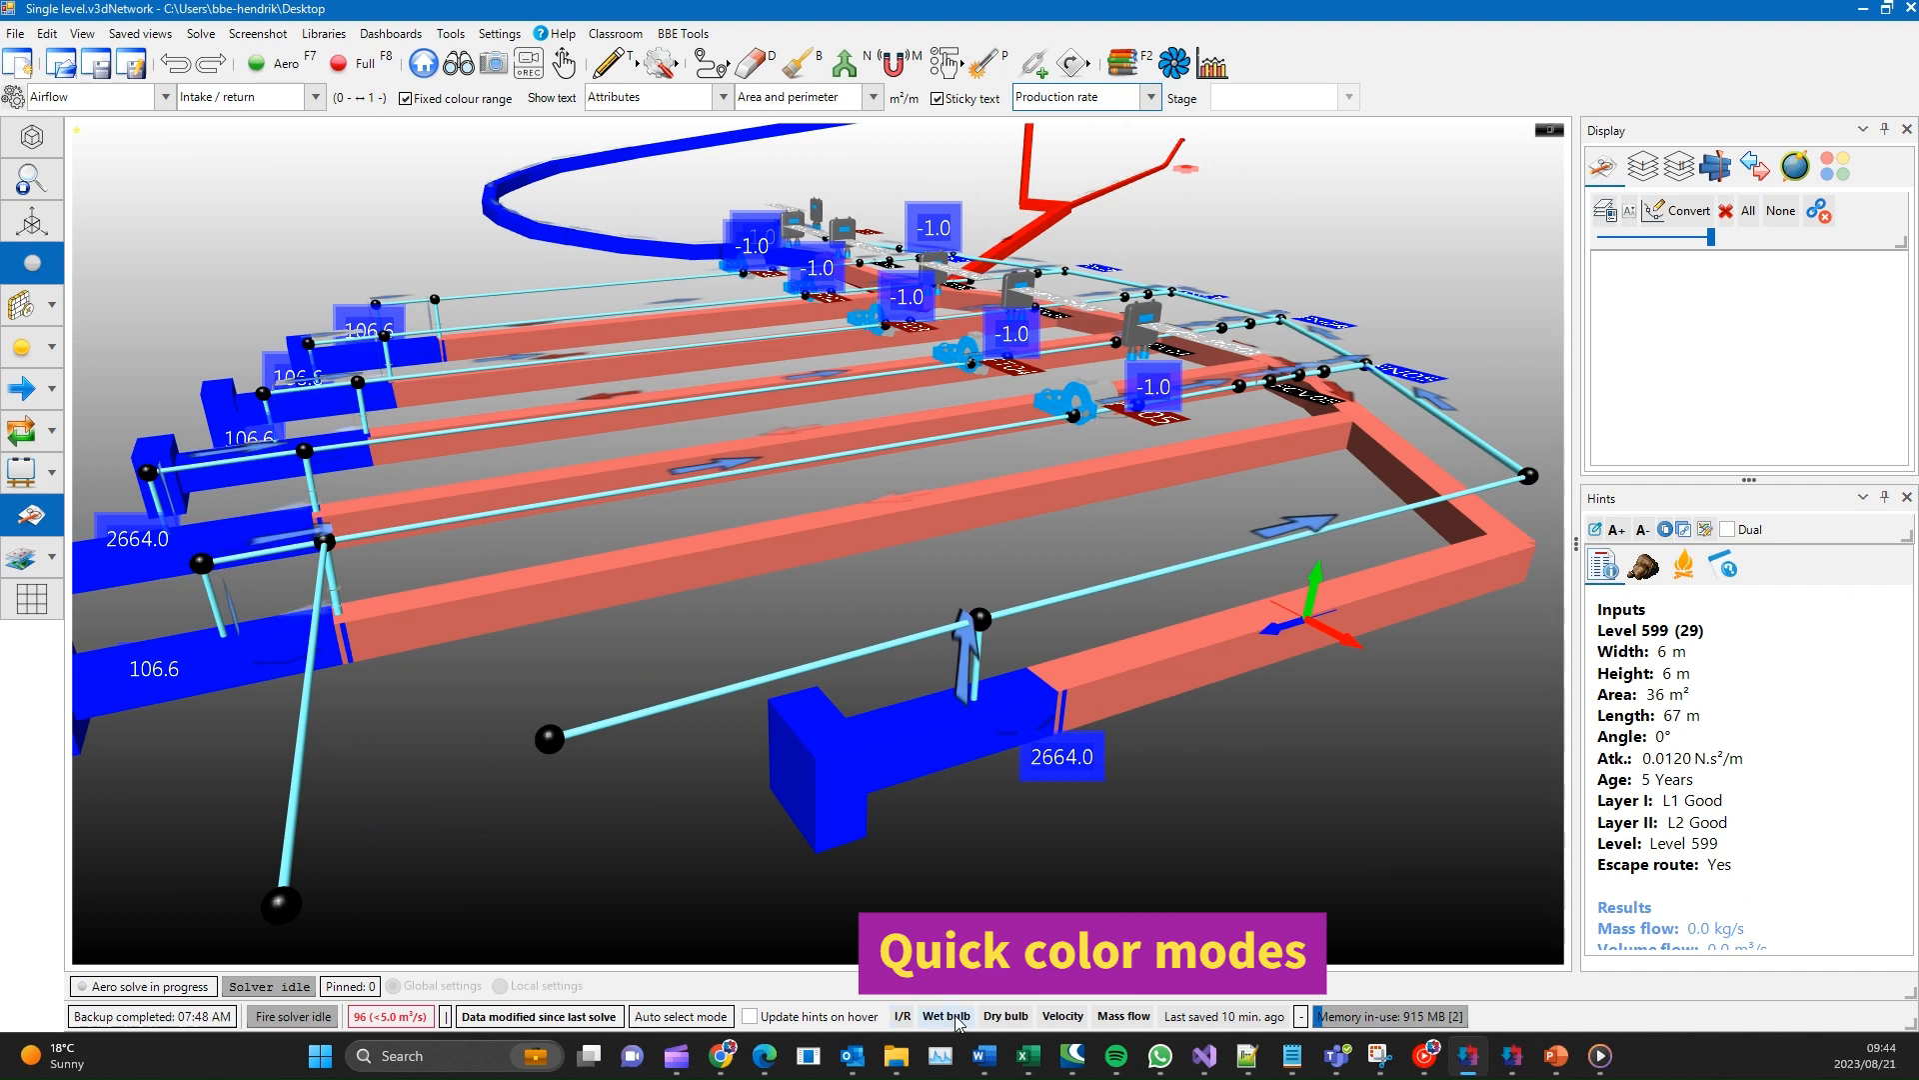
click(950, 1016)
click(1006, 1017)
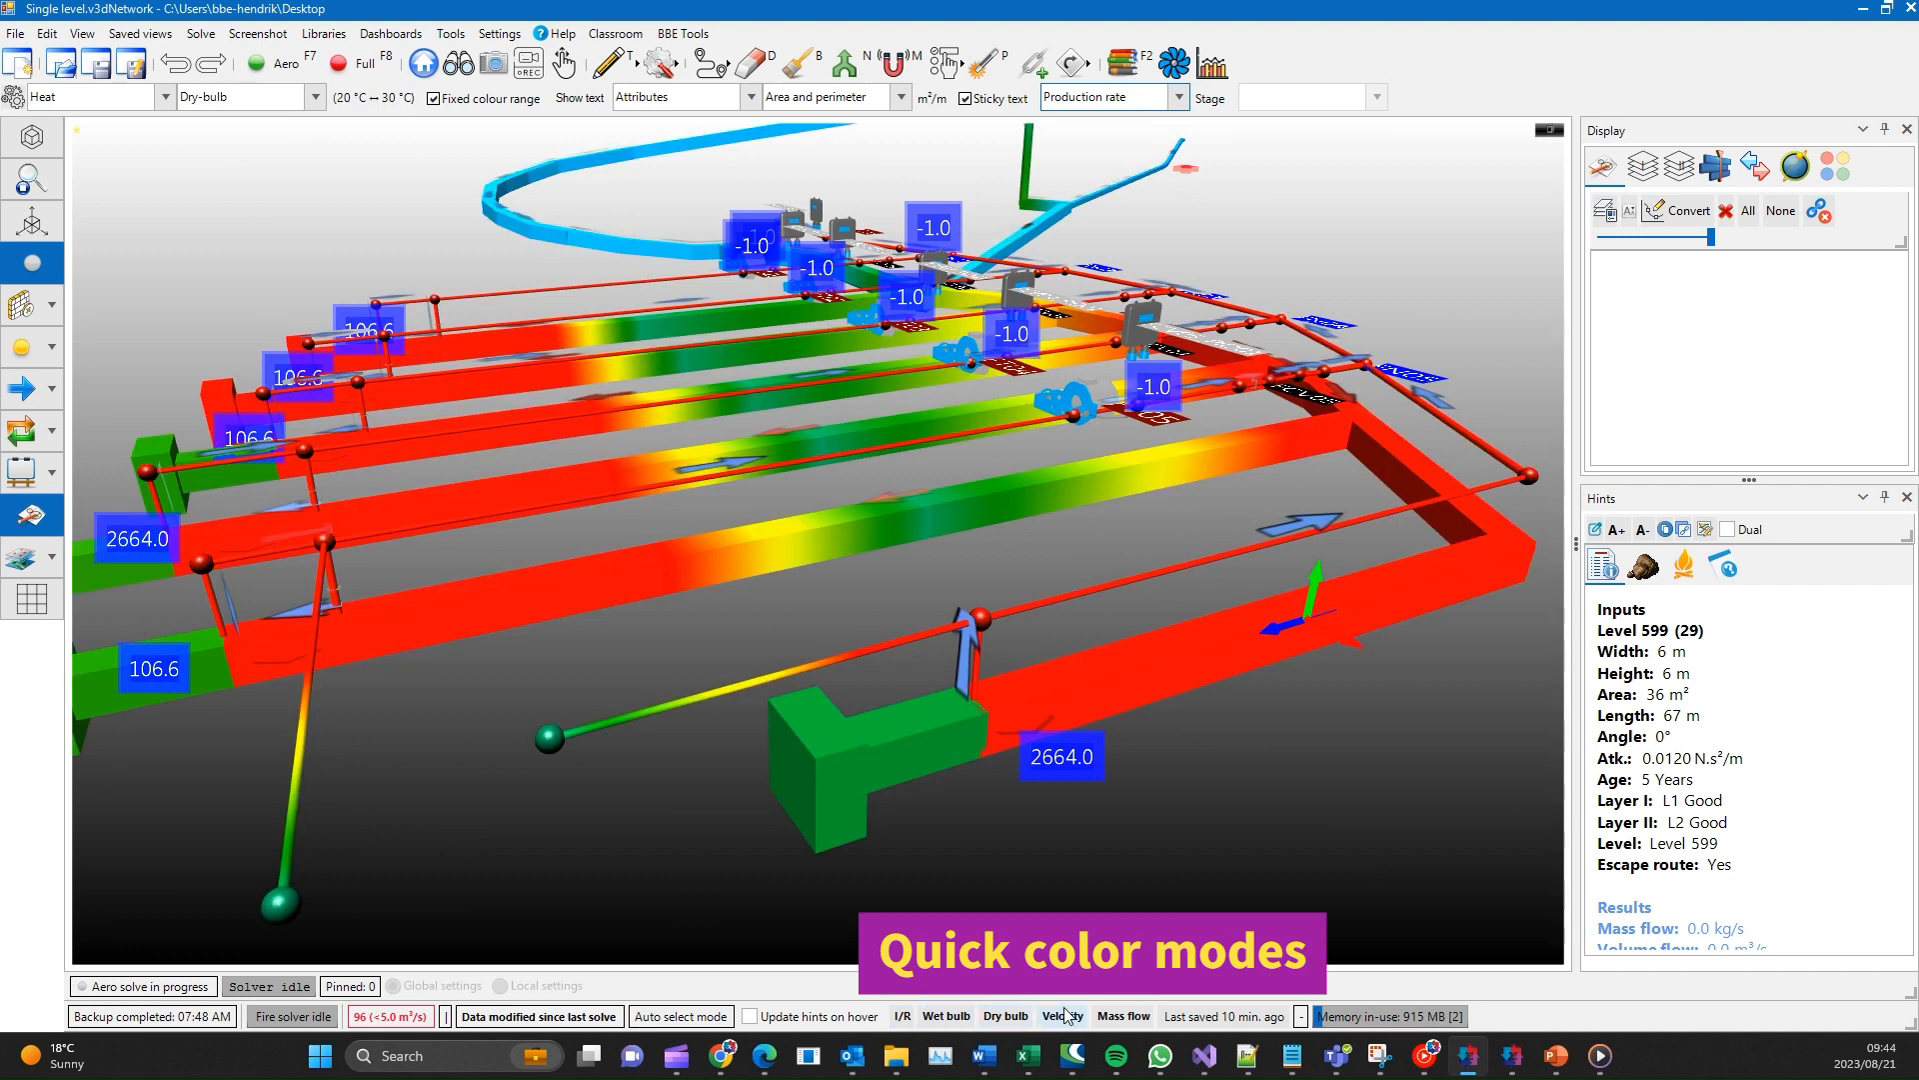
click(1124, 1016)
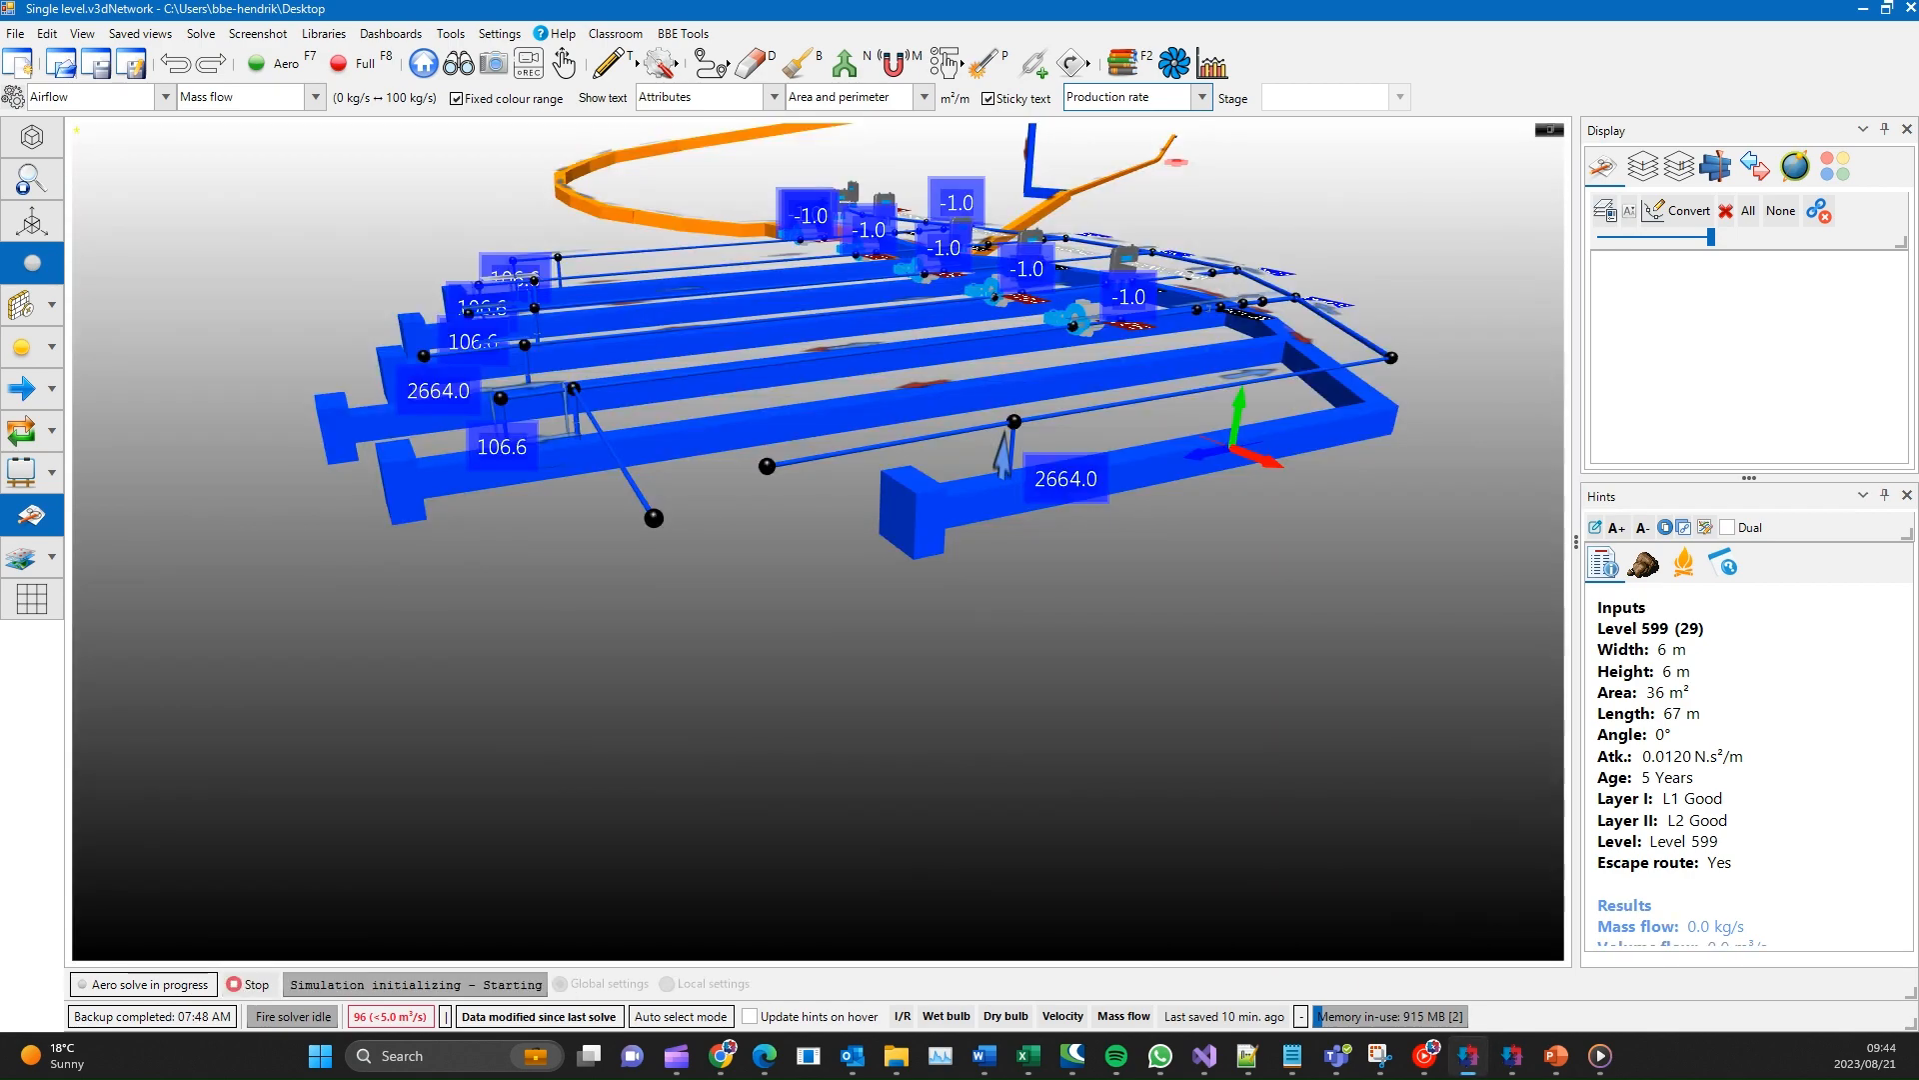
scroll(1166, 464, up, 1)
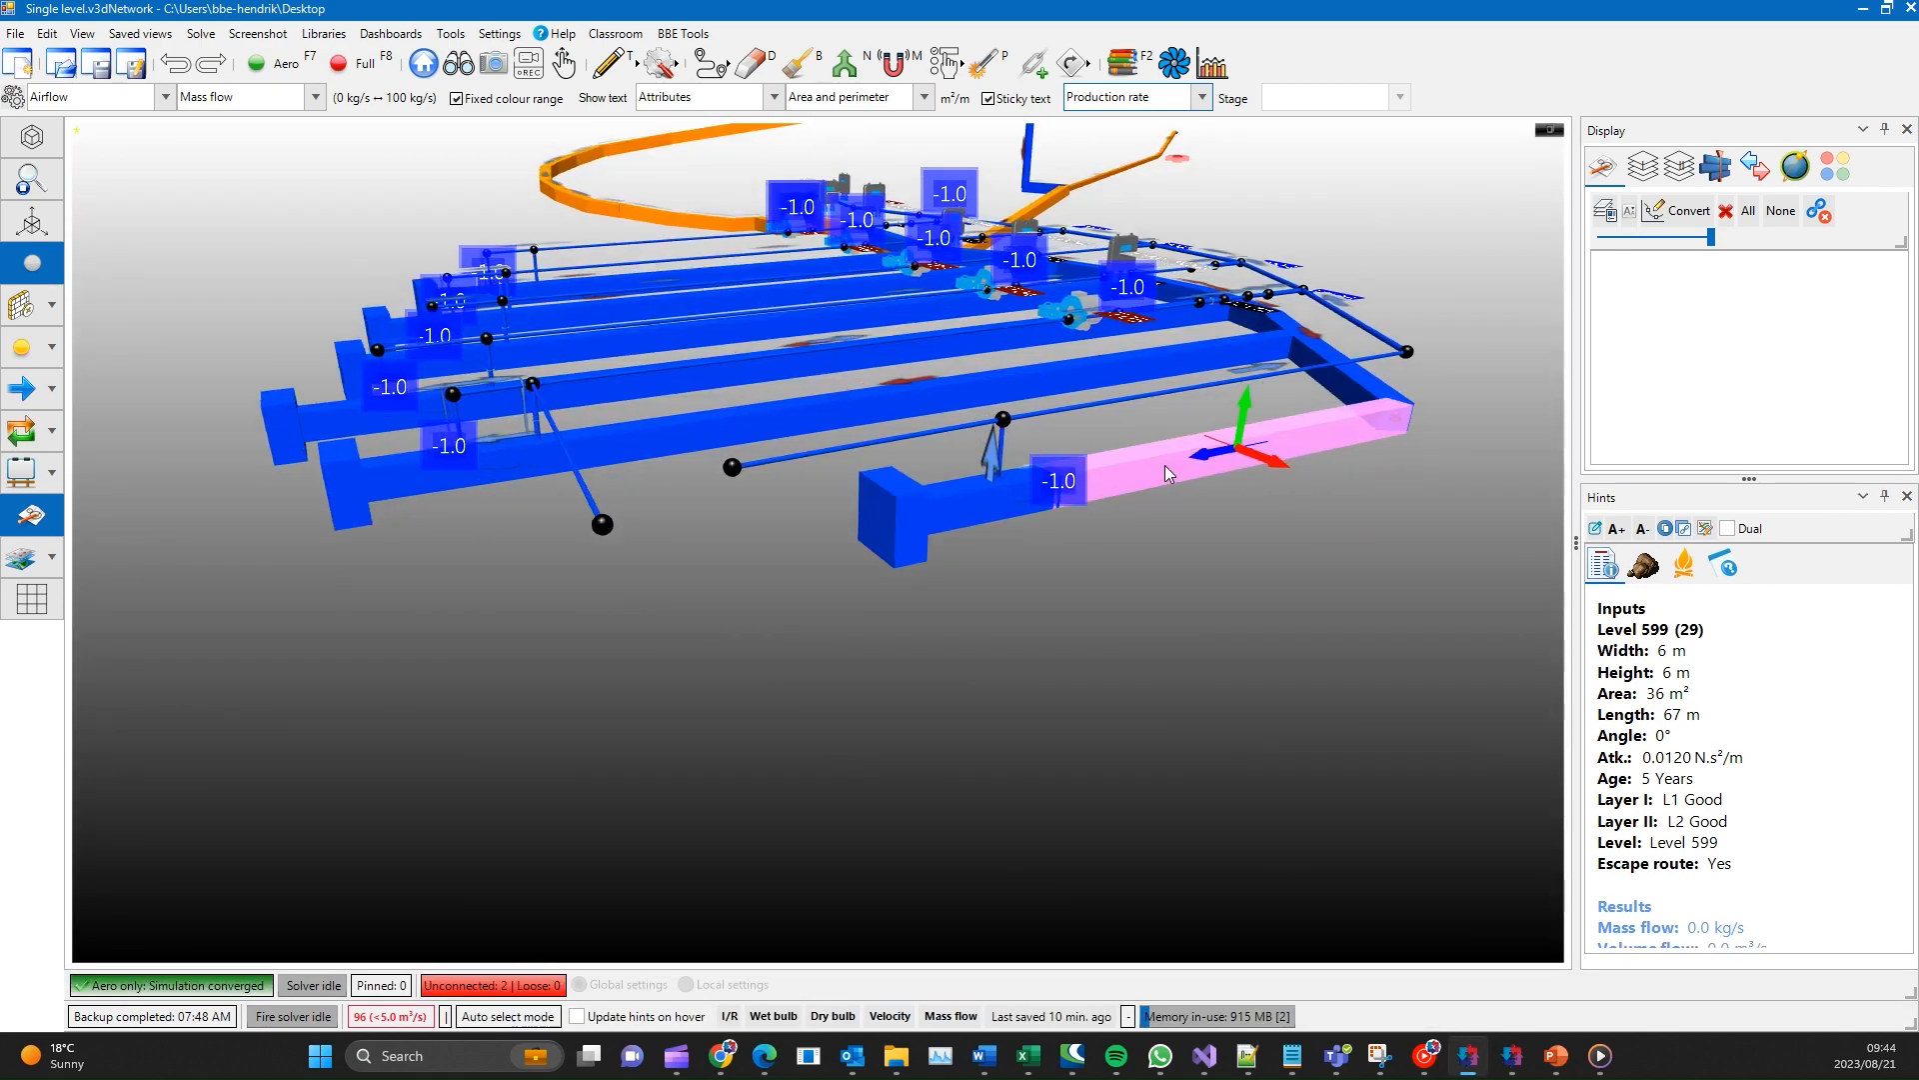
middle_drag(1165, 465, 1133, 800)
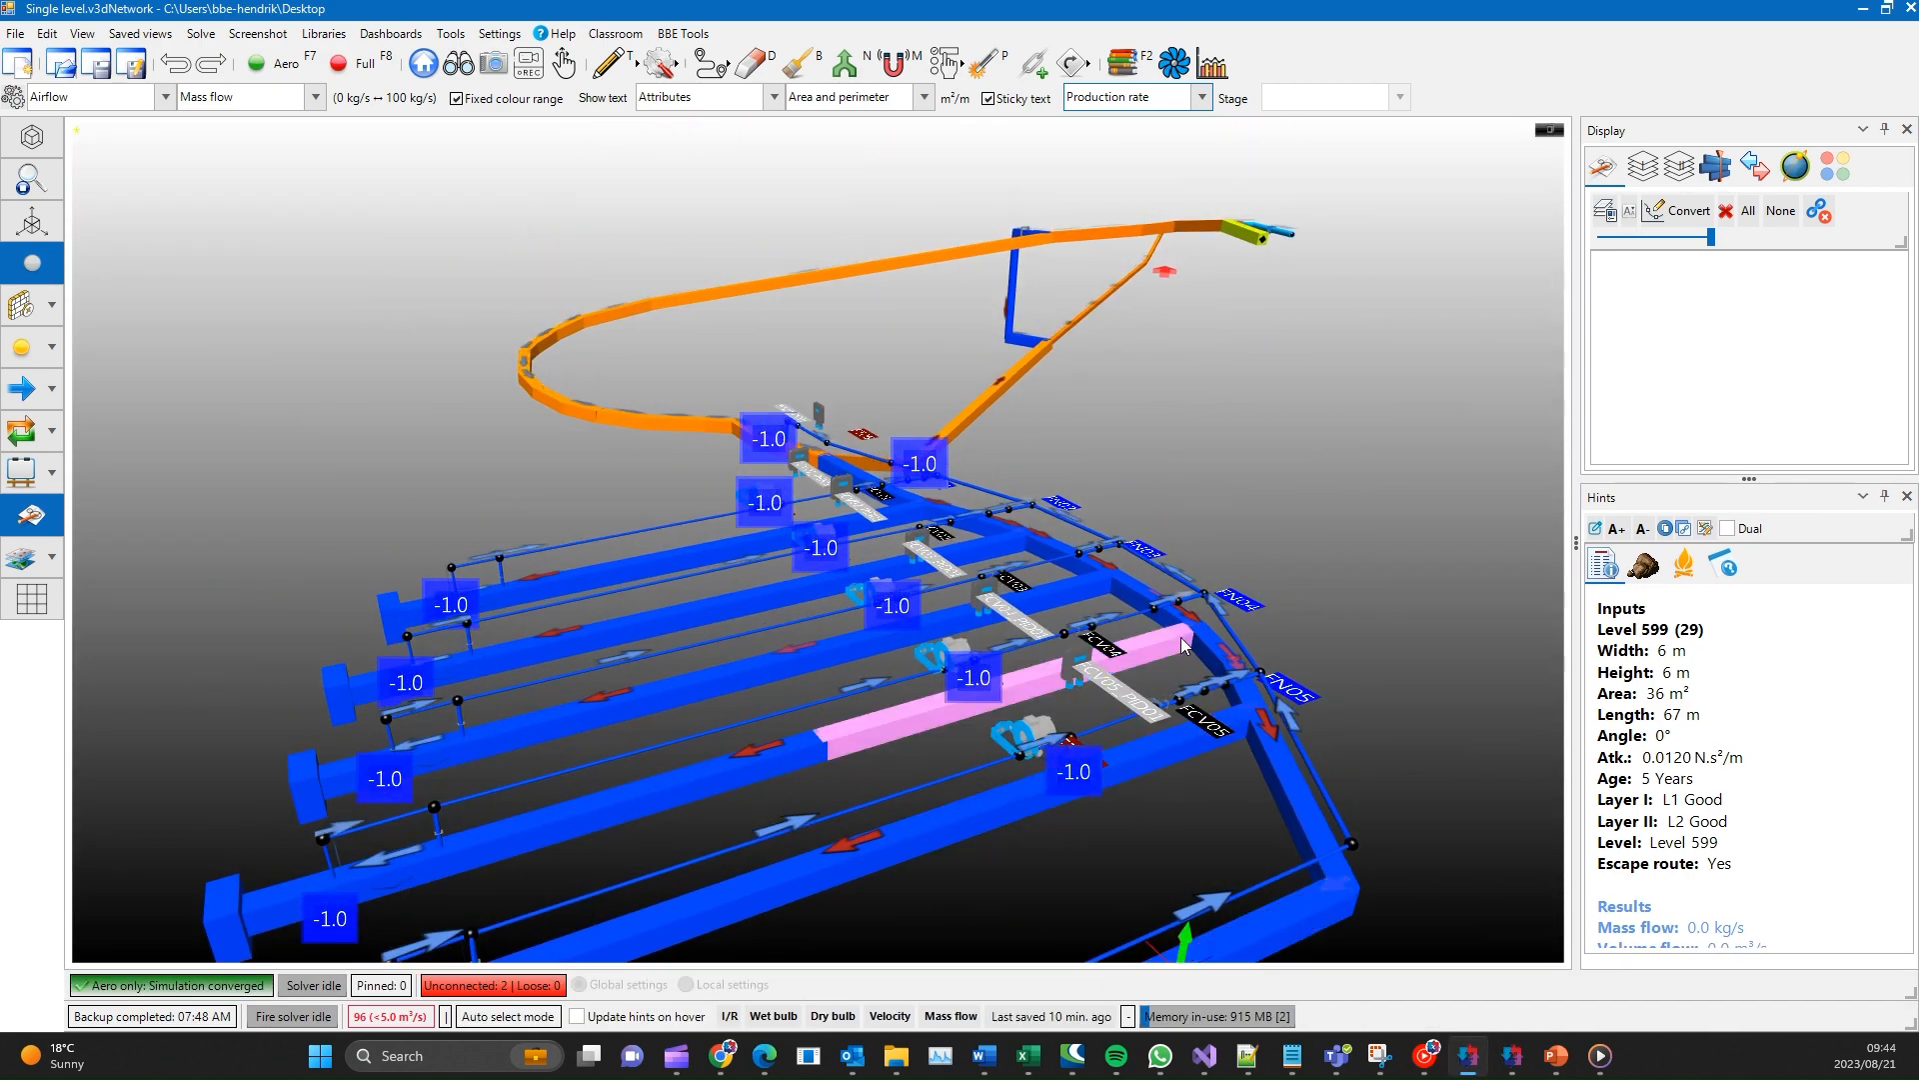